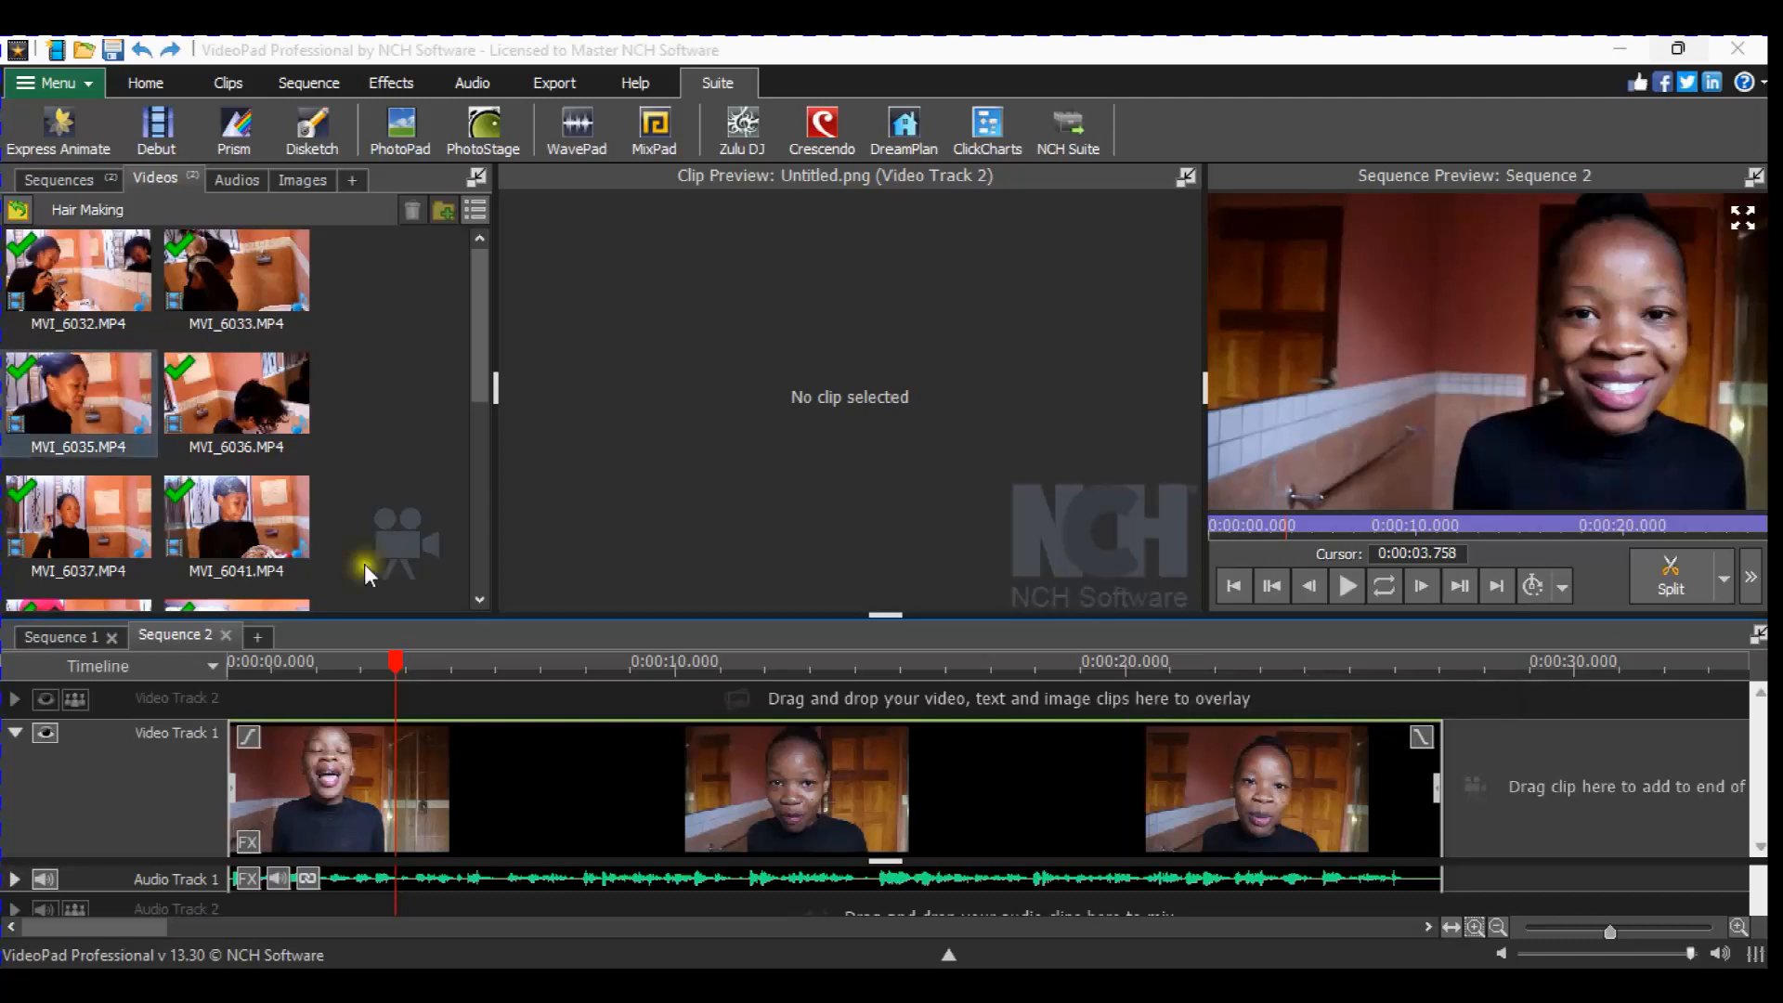
Switch to VLC media player and seek the paused video to 00:12
left_click(464, 662)
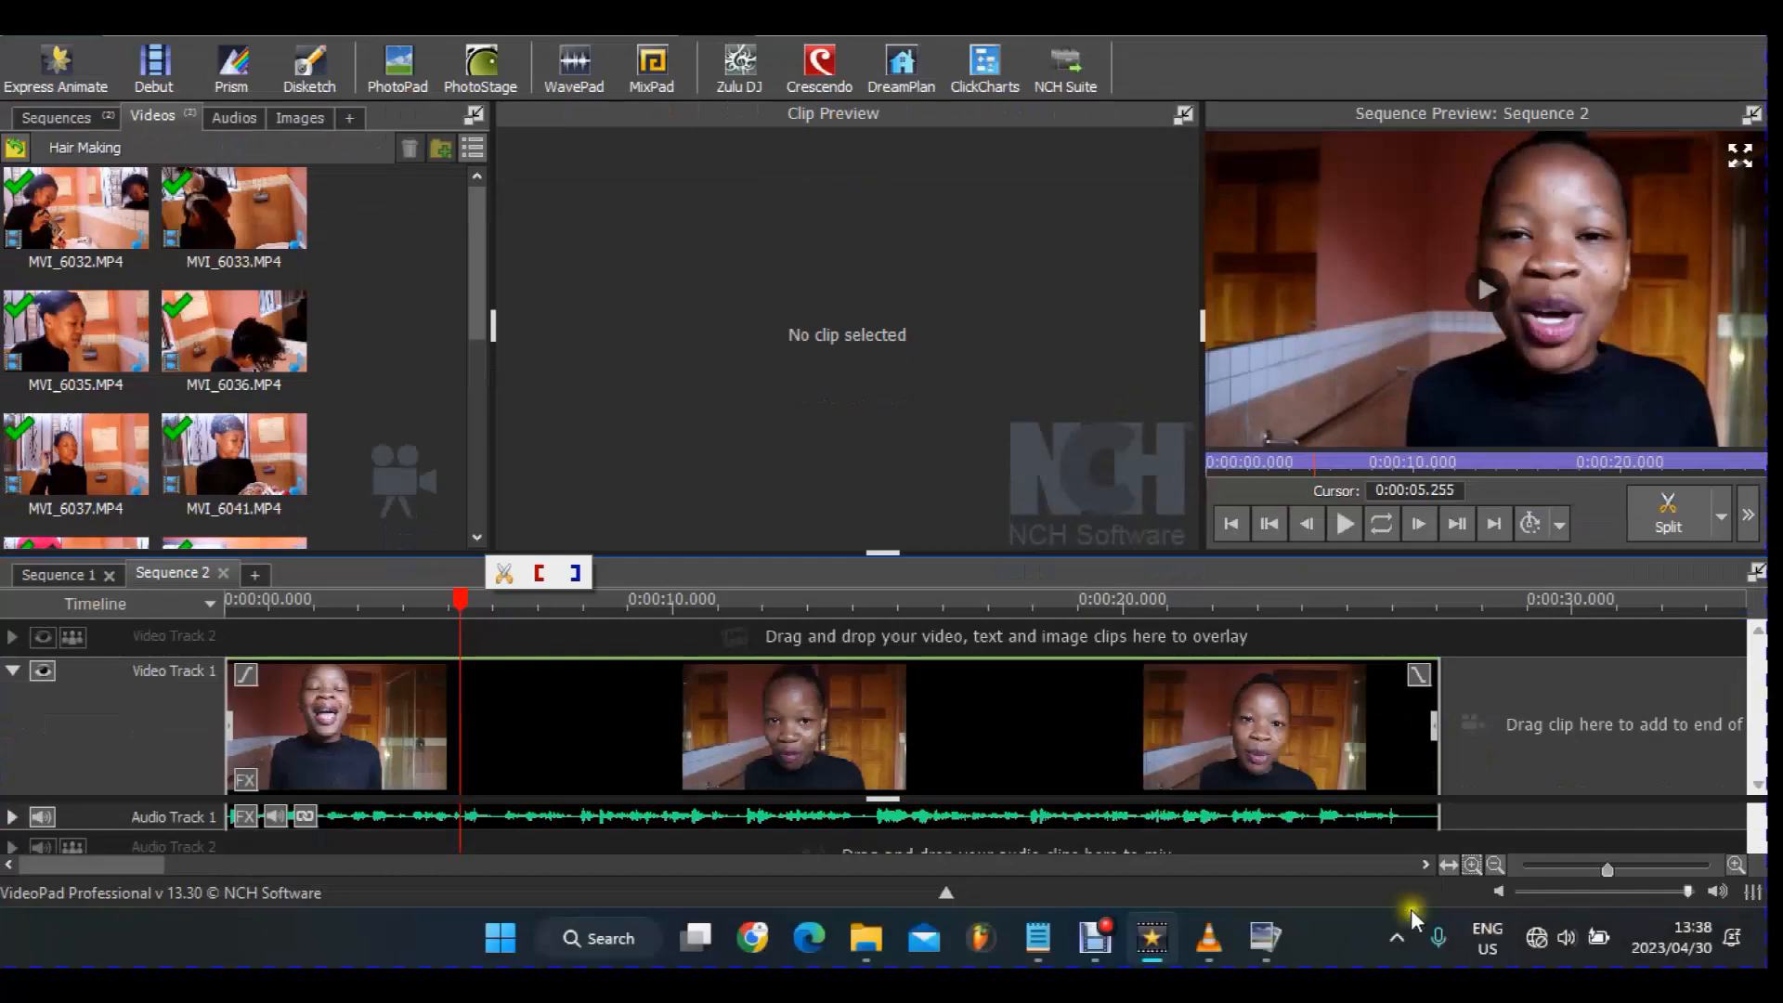
left_click(1284, 936)
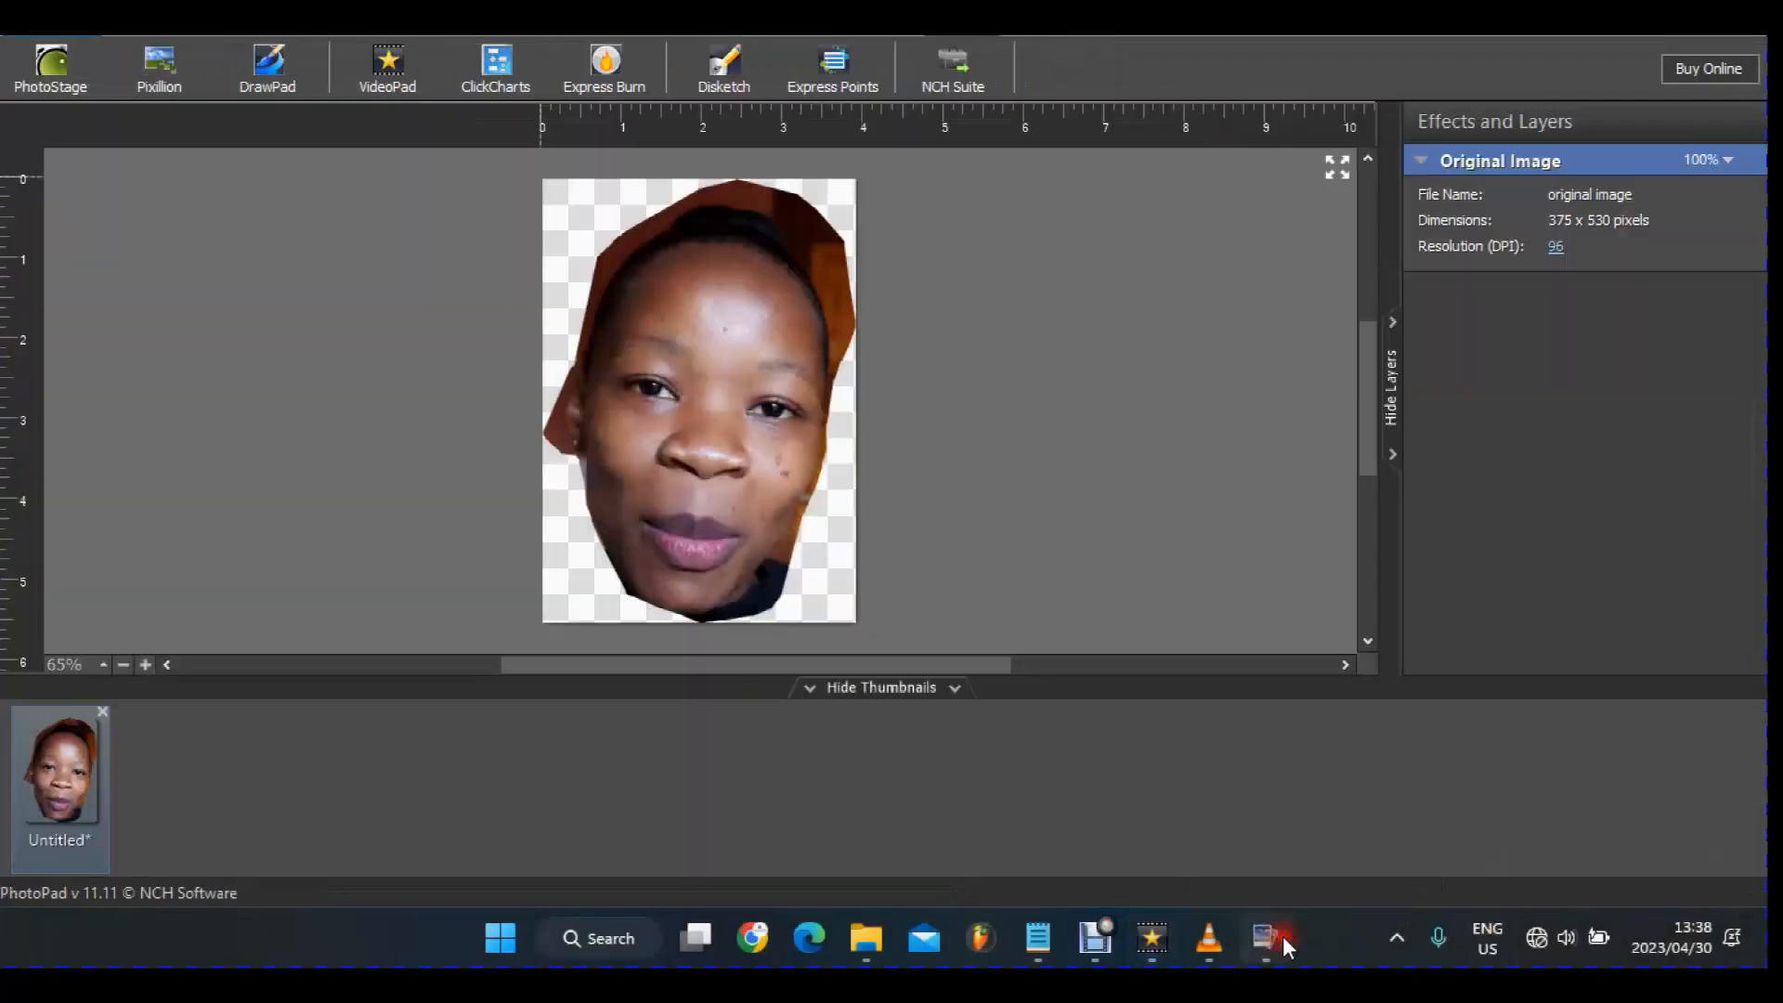
left_click(1212, 943)
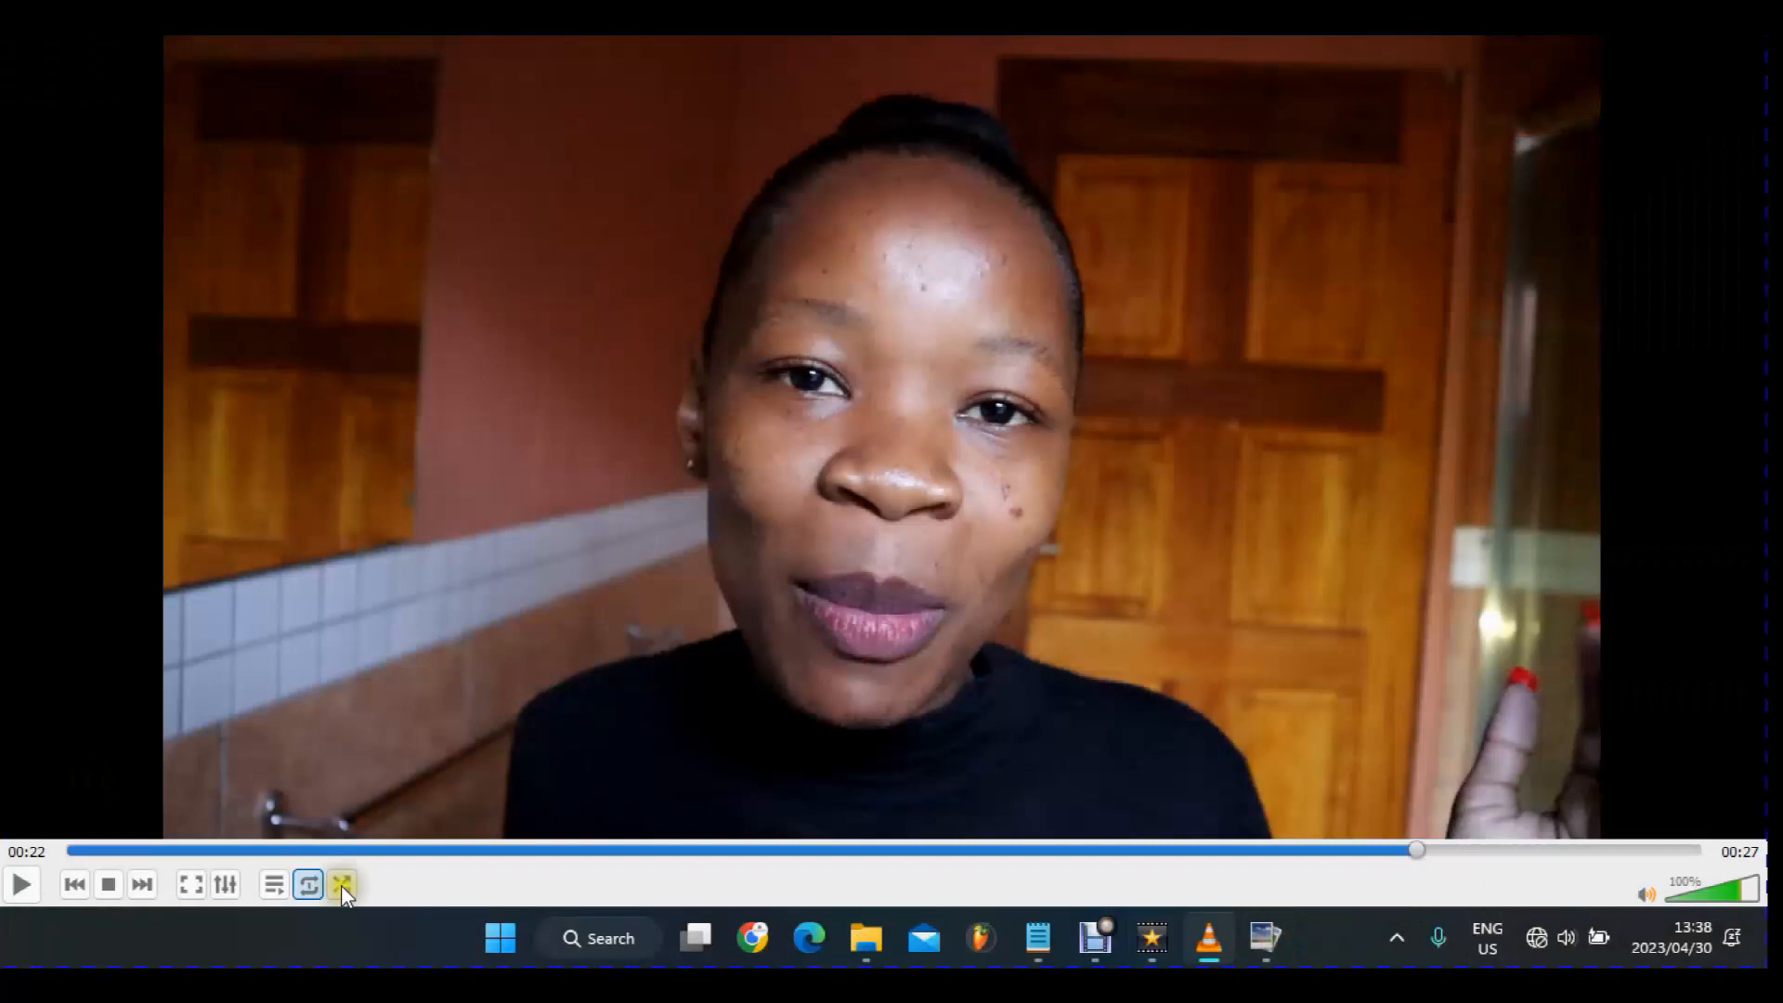
left_click(800, 849)
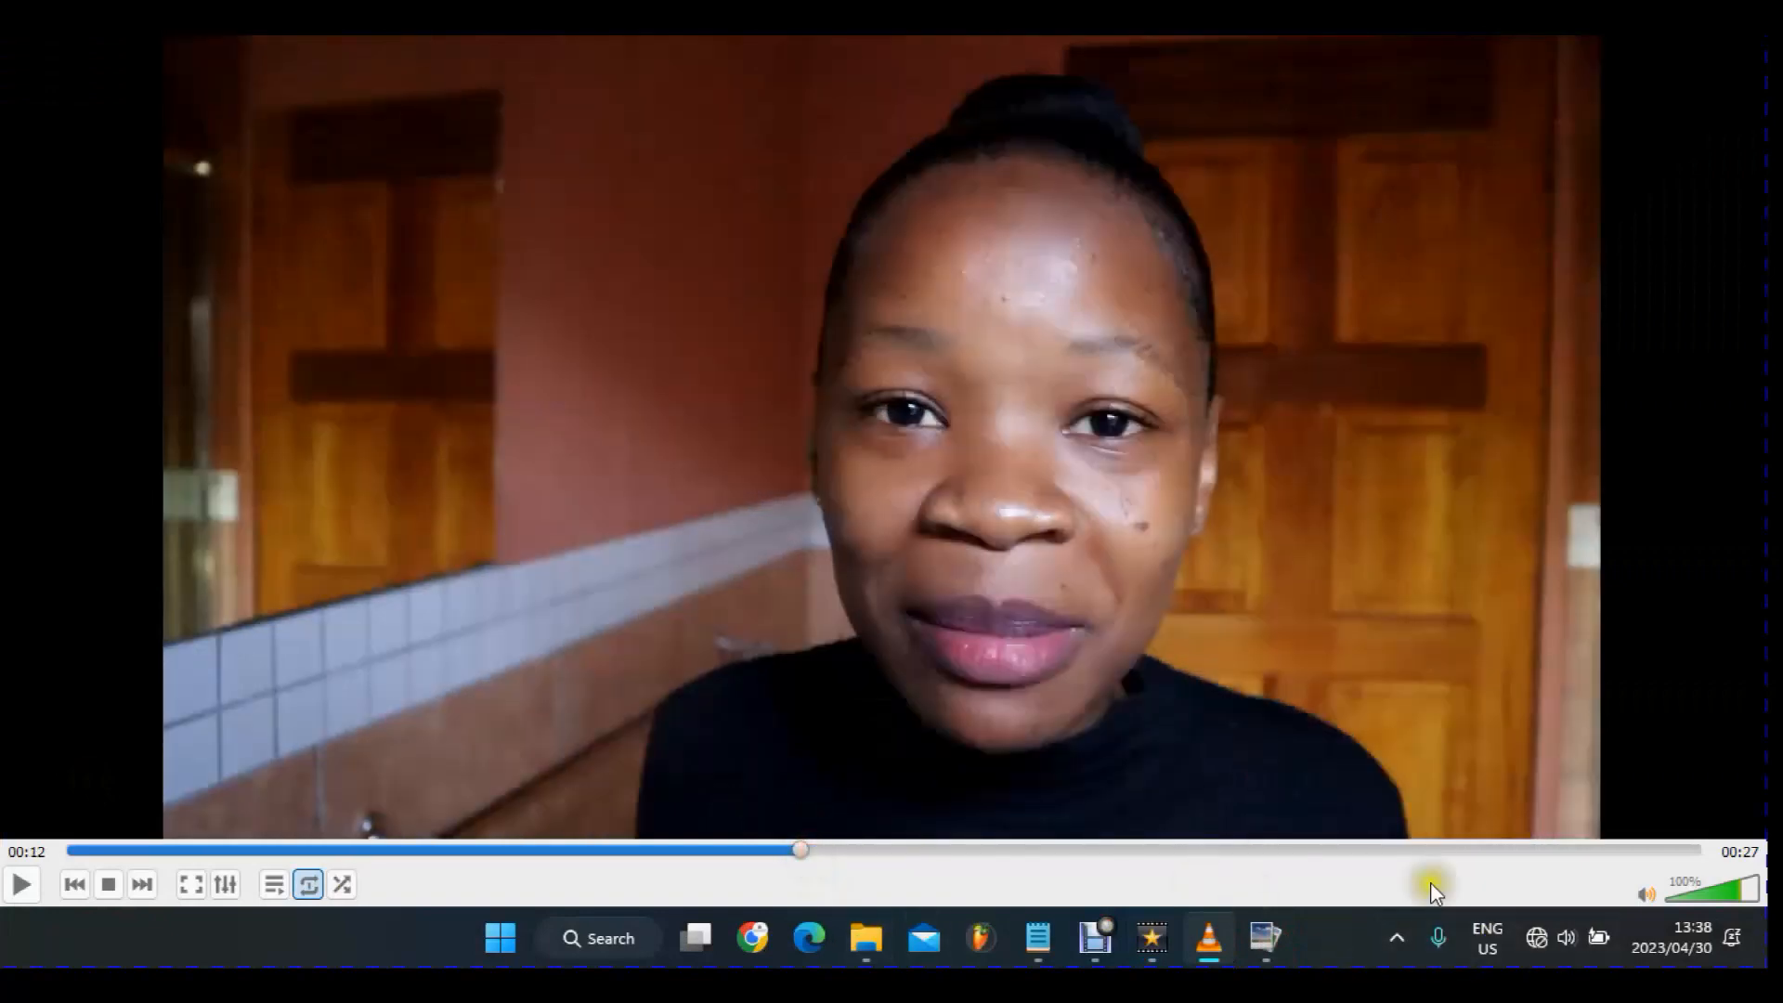
Switch to PhotoPad and take an immediate fullscreen snip of the paused video frame
left_click(1265, 933)
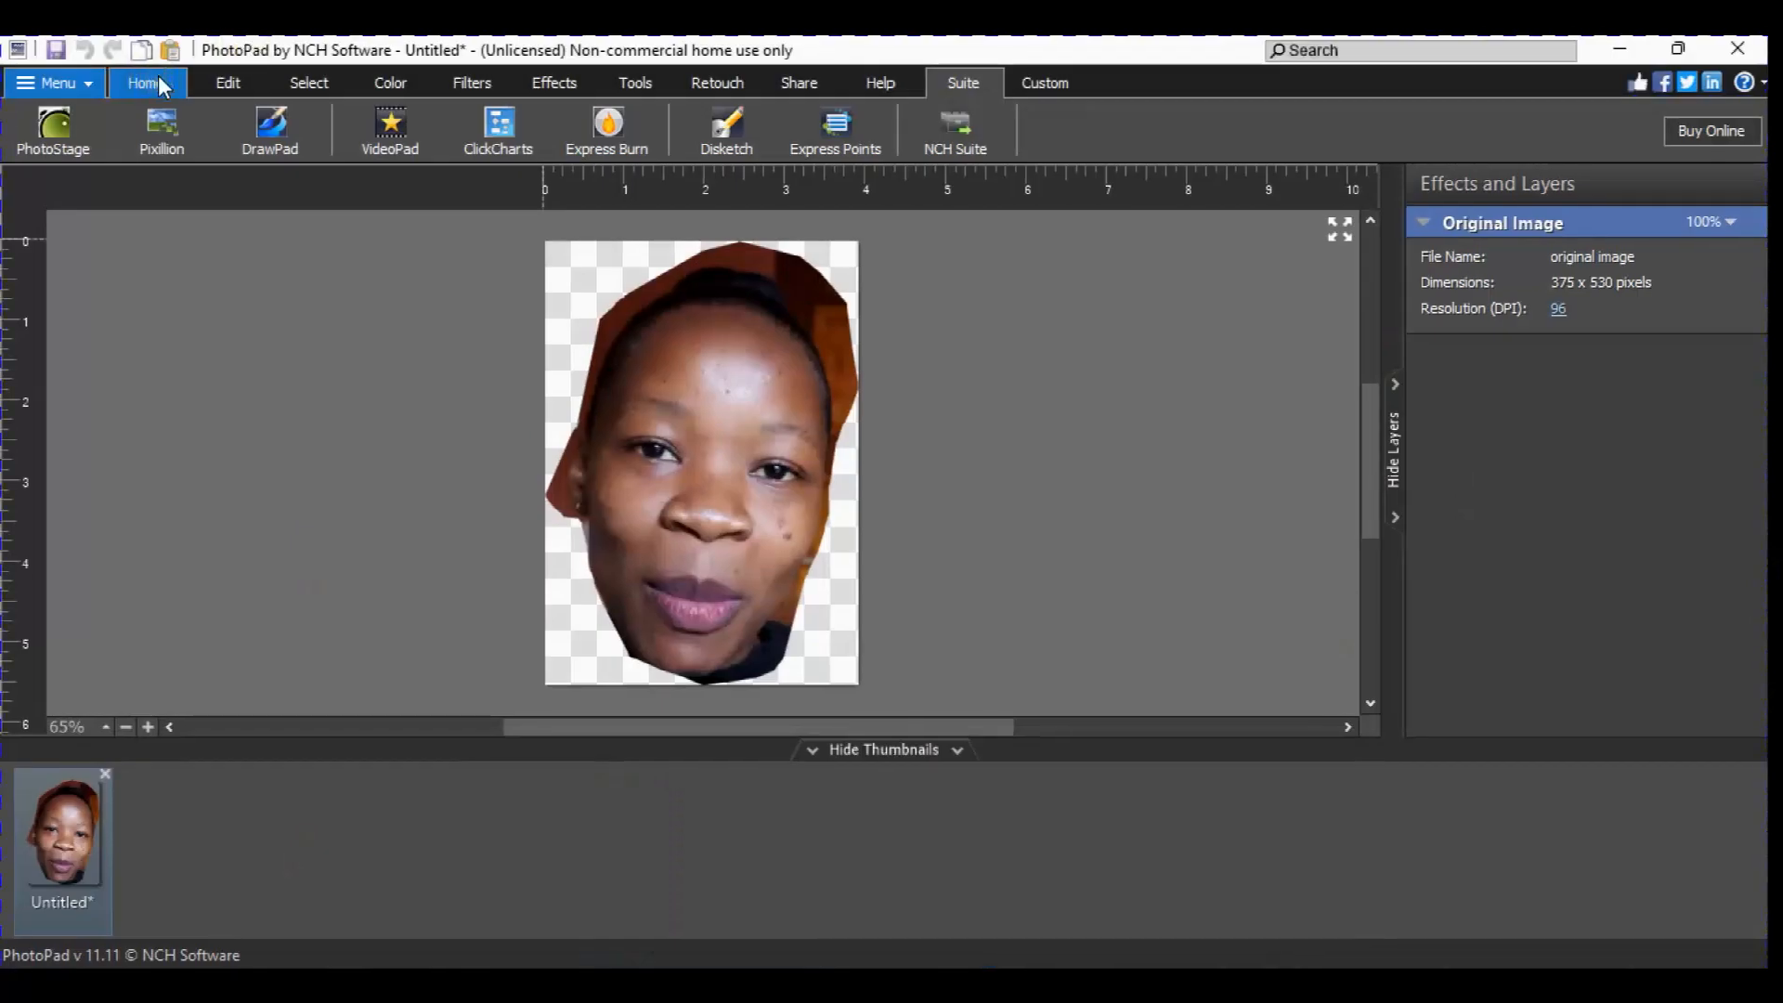
left_click(148, 83)
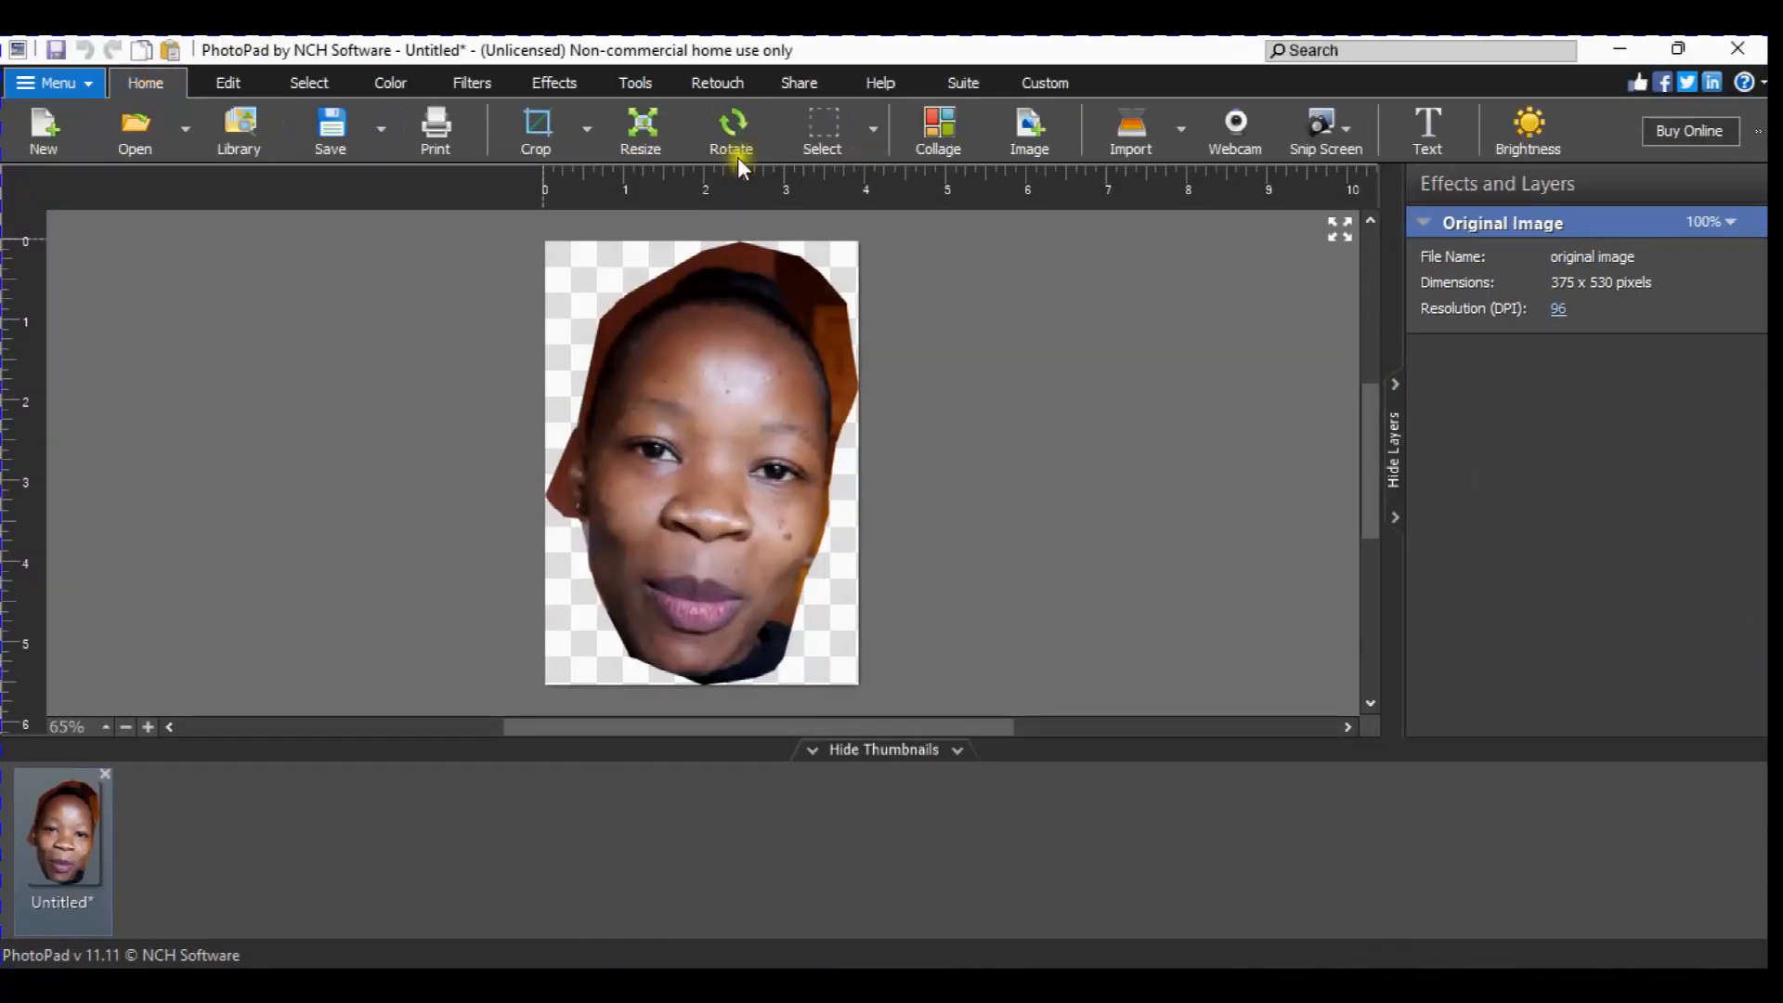
left_click(1358, 149)
mouse_move(1371, 181)
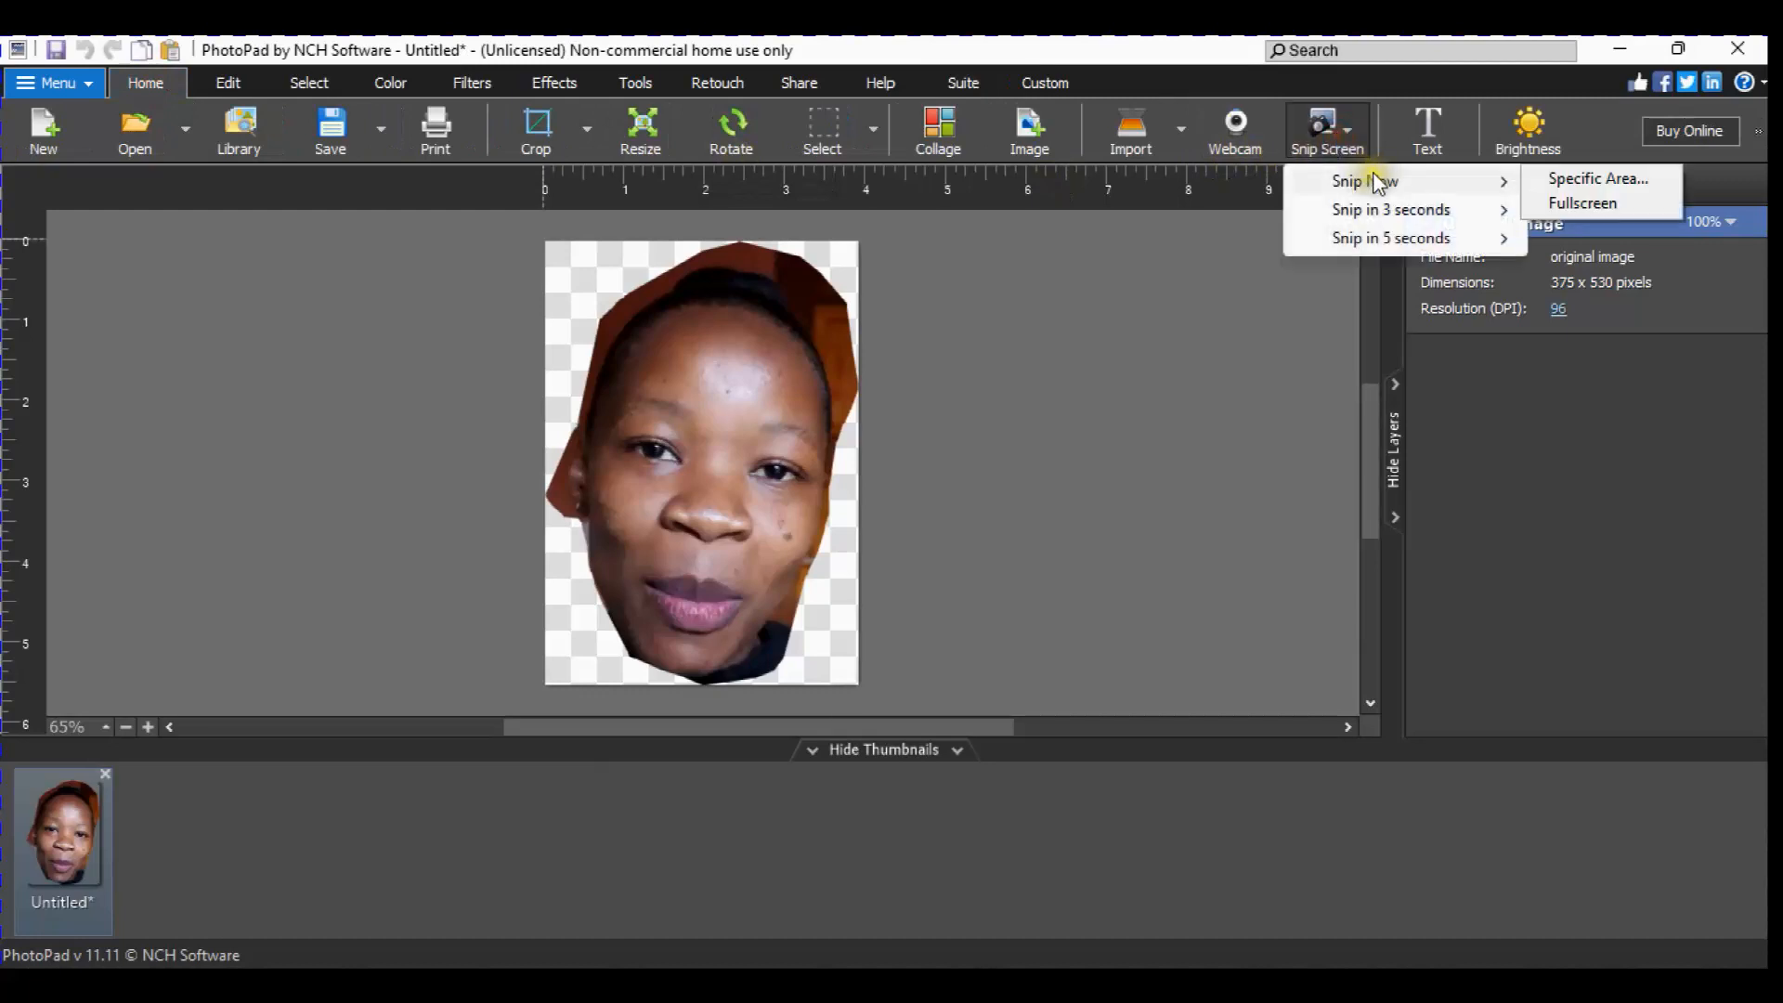
left_click(1597, 201)
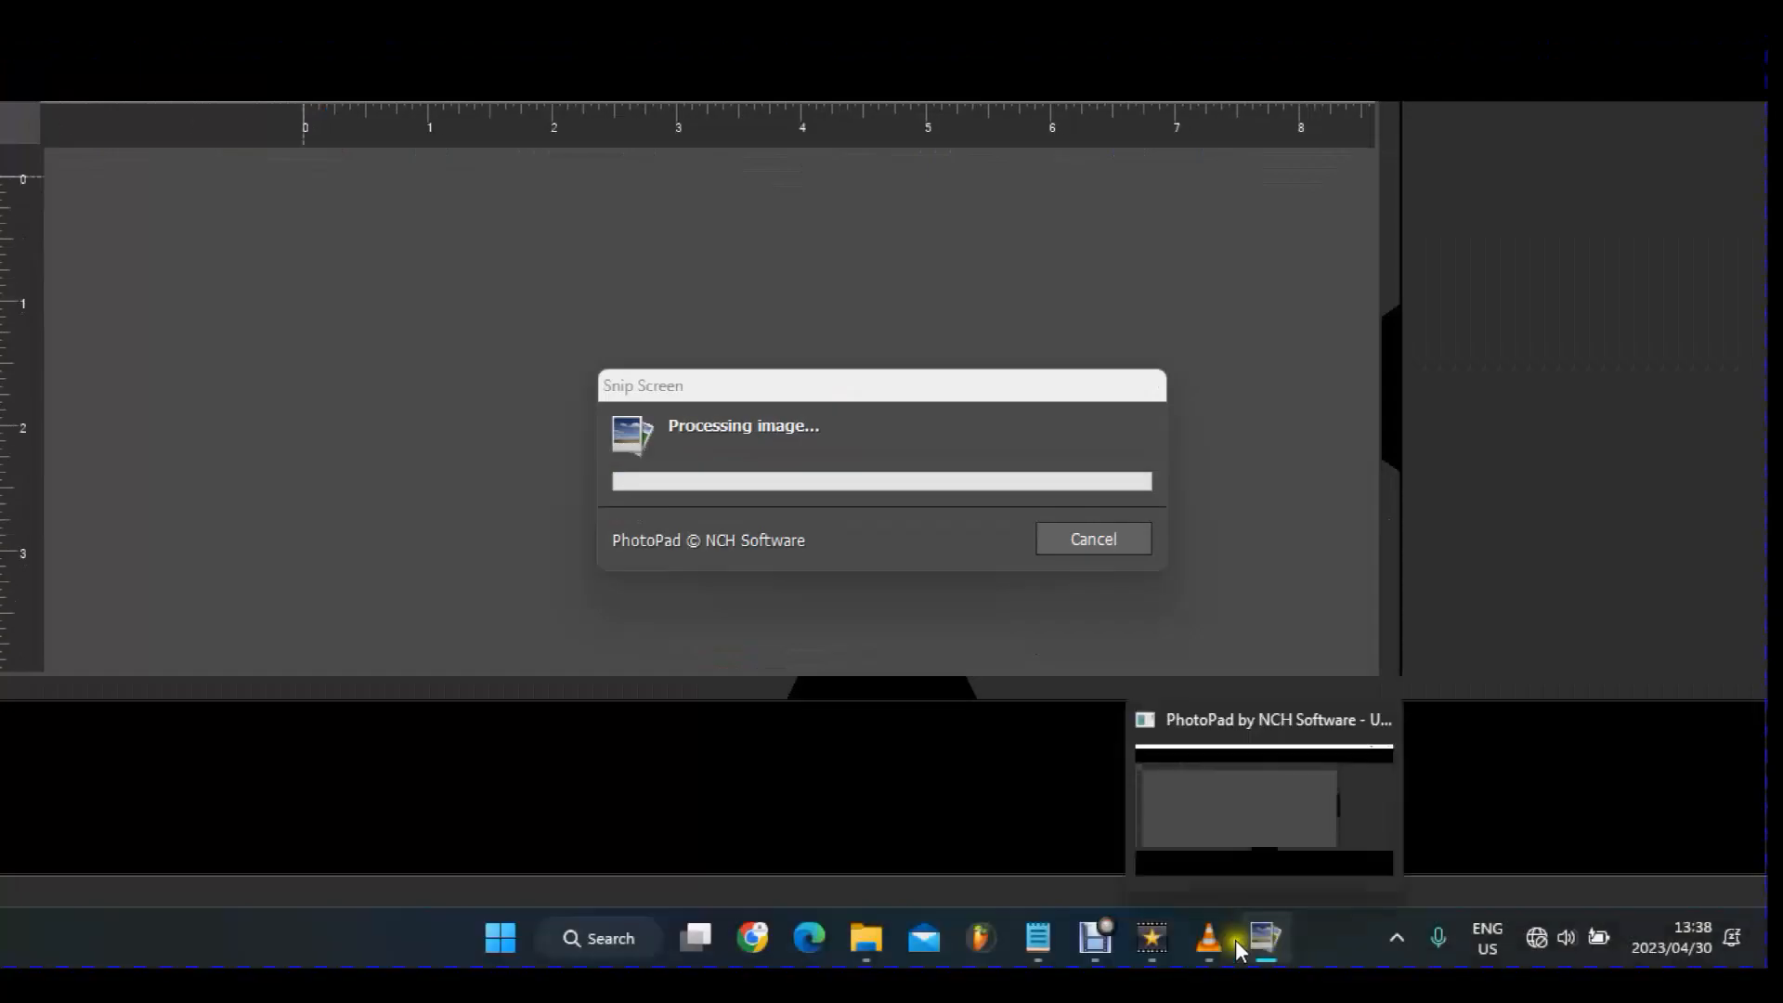
Return to VLC media player and seek the paused video to 00:21
left_click(1217, 942)
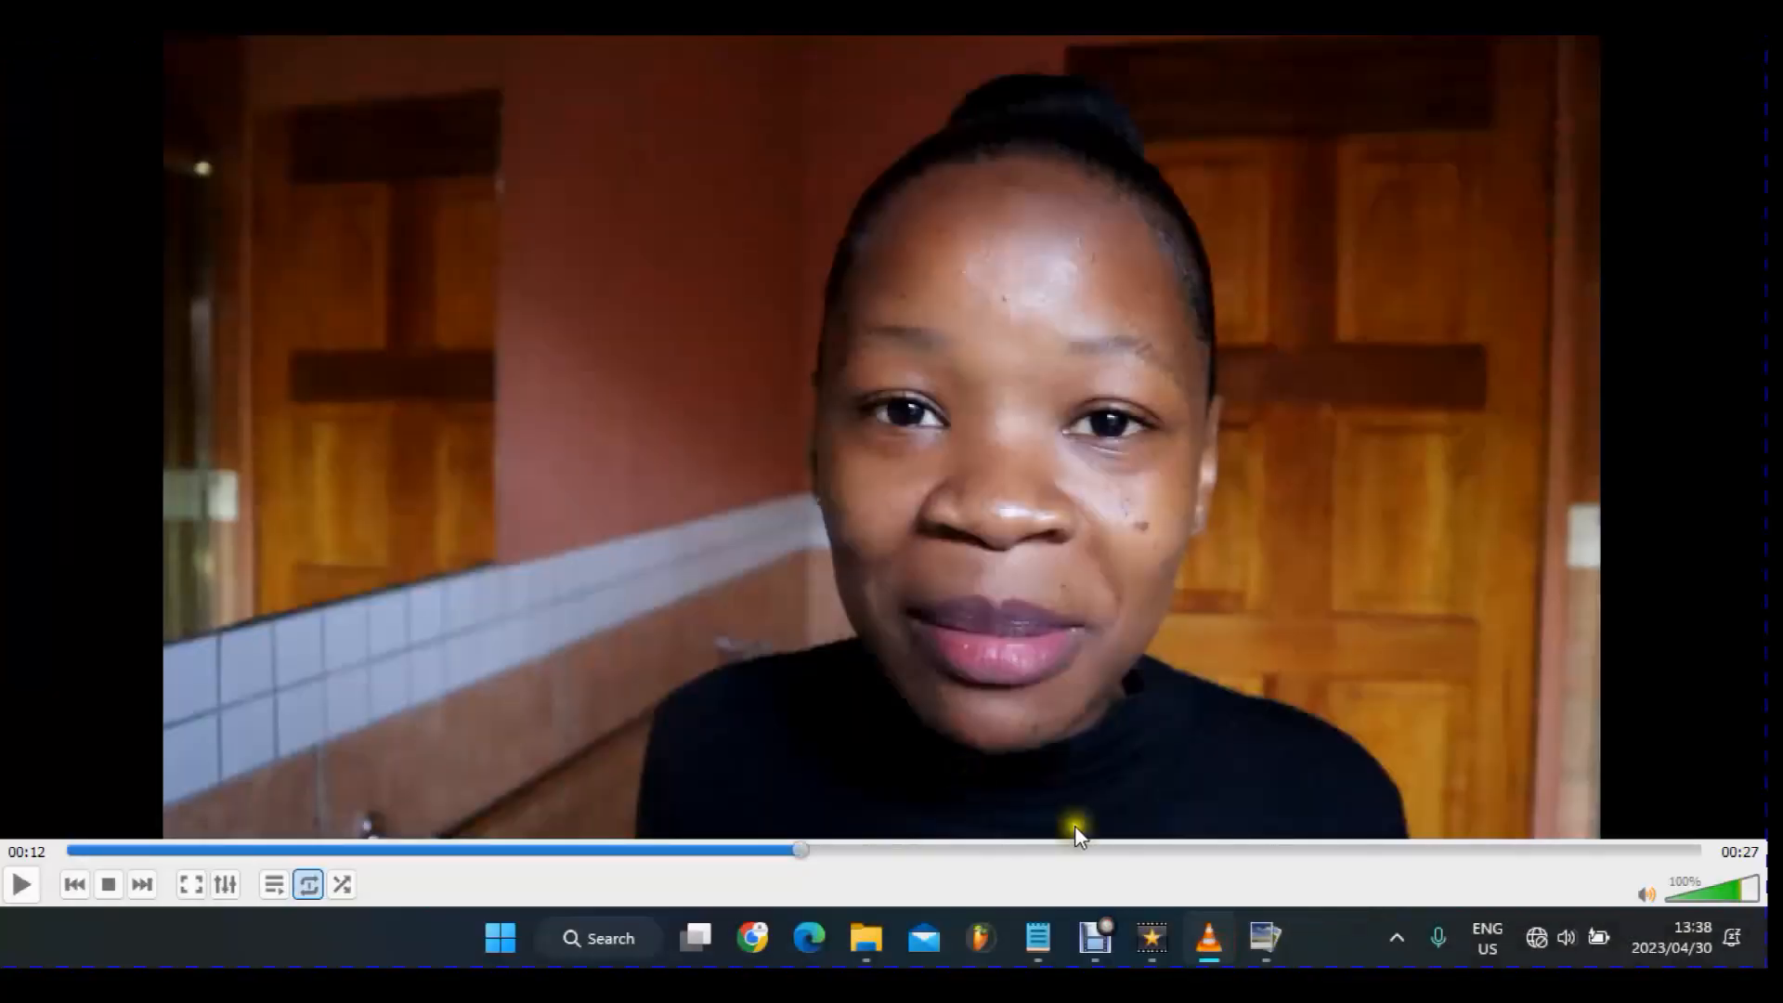
left_click(1117, 847)
left_click(1408, 850)
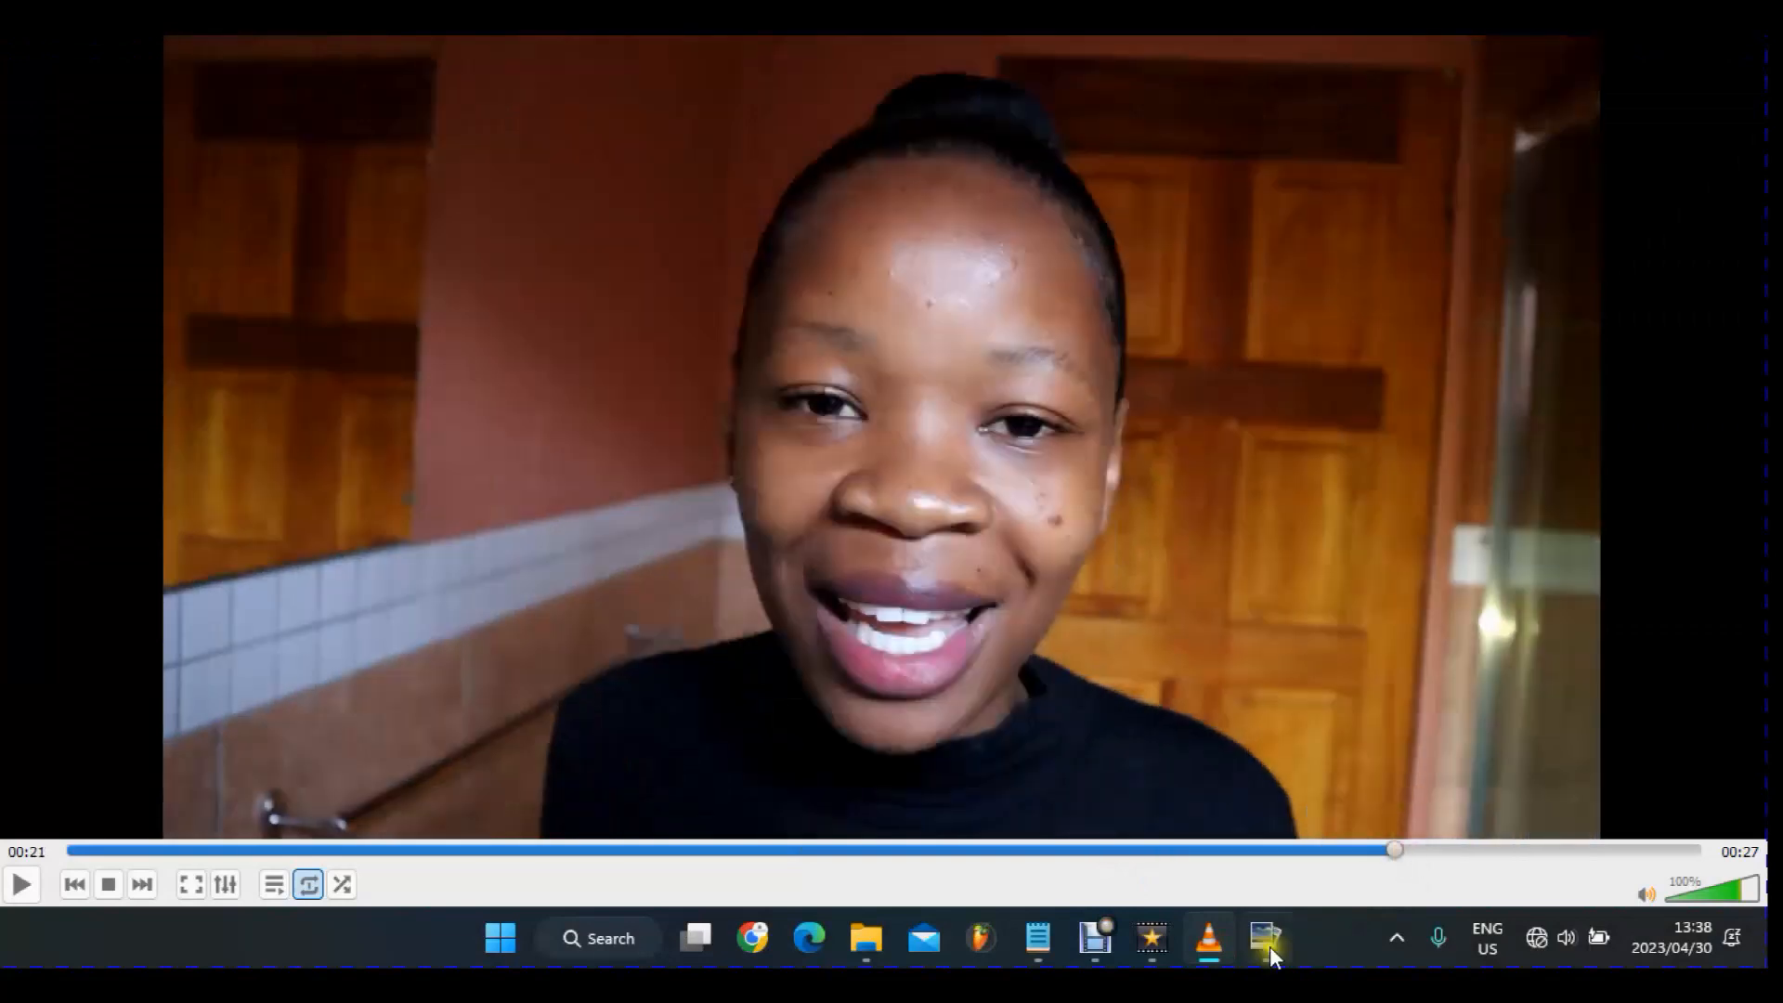
Switch back to PhotoPad and take a second immediate fullscreen snip, capturing the frame at 00:21
left_click(1273, 940)
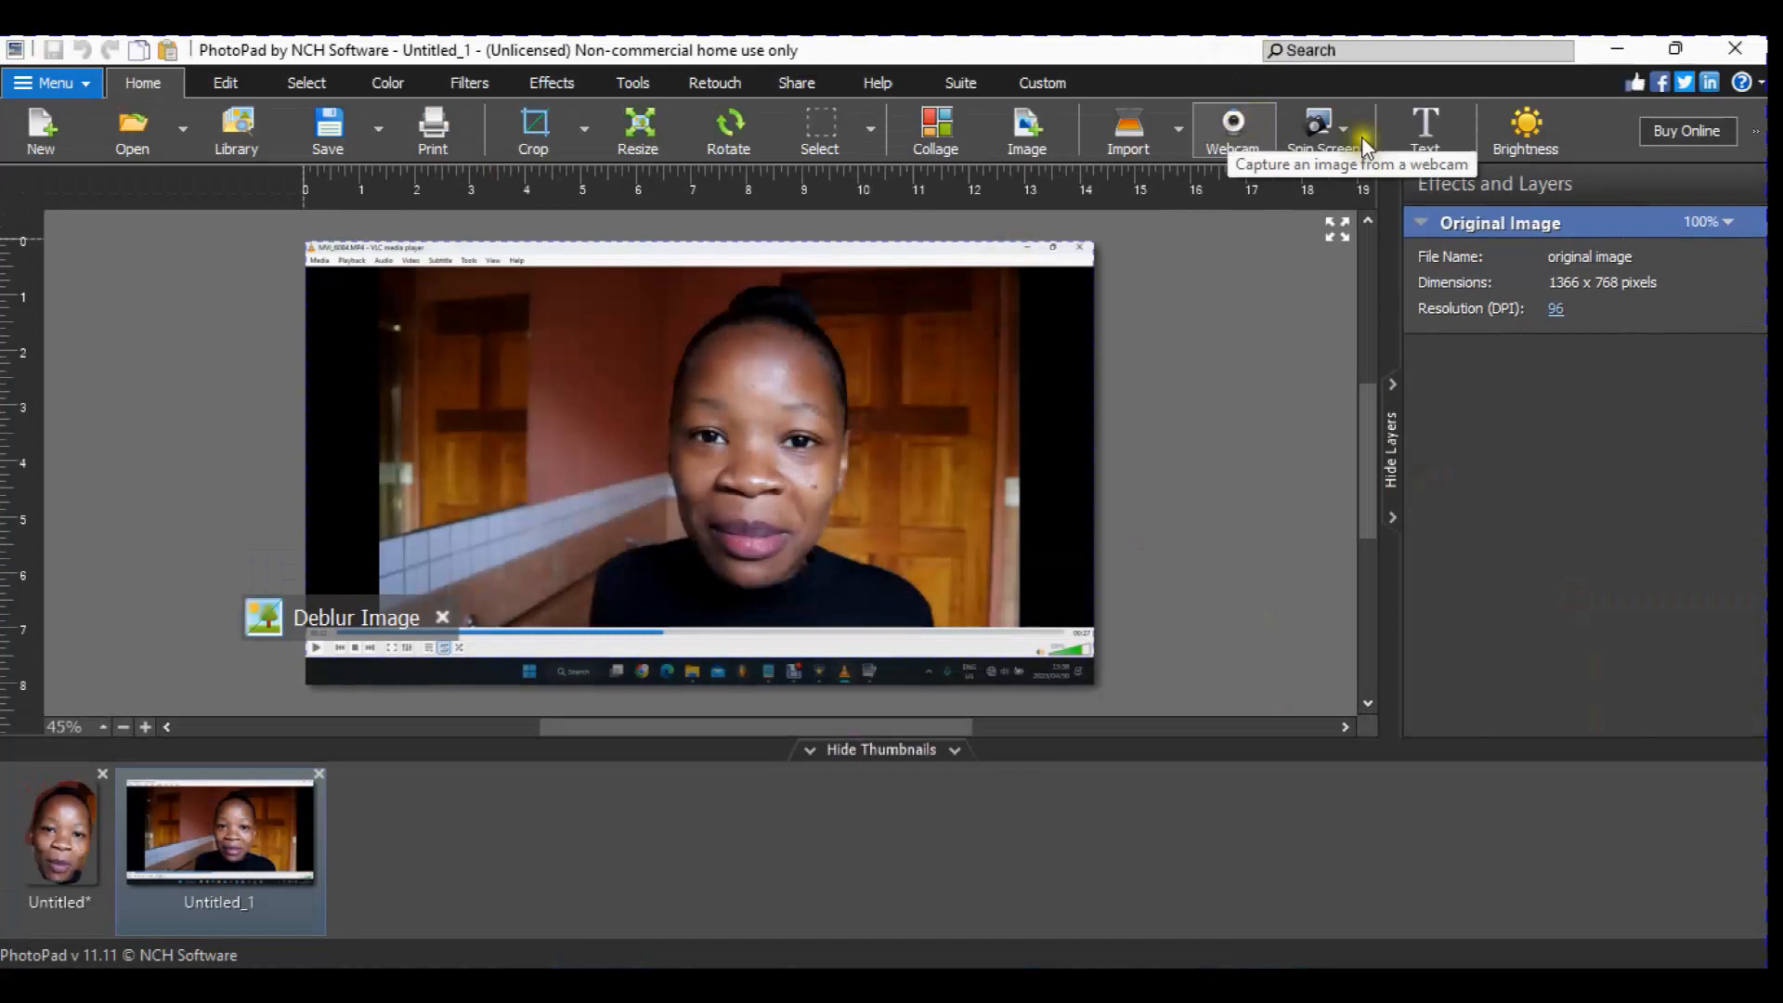
left_click(1342, 135)
mouse_move(1356, 181)
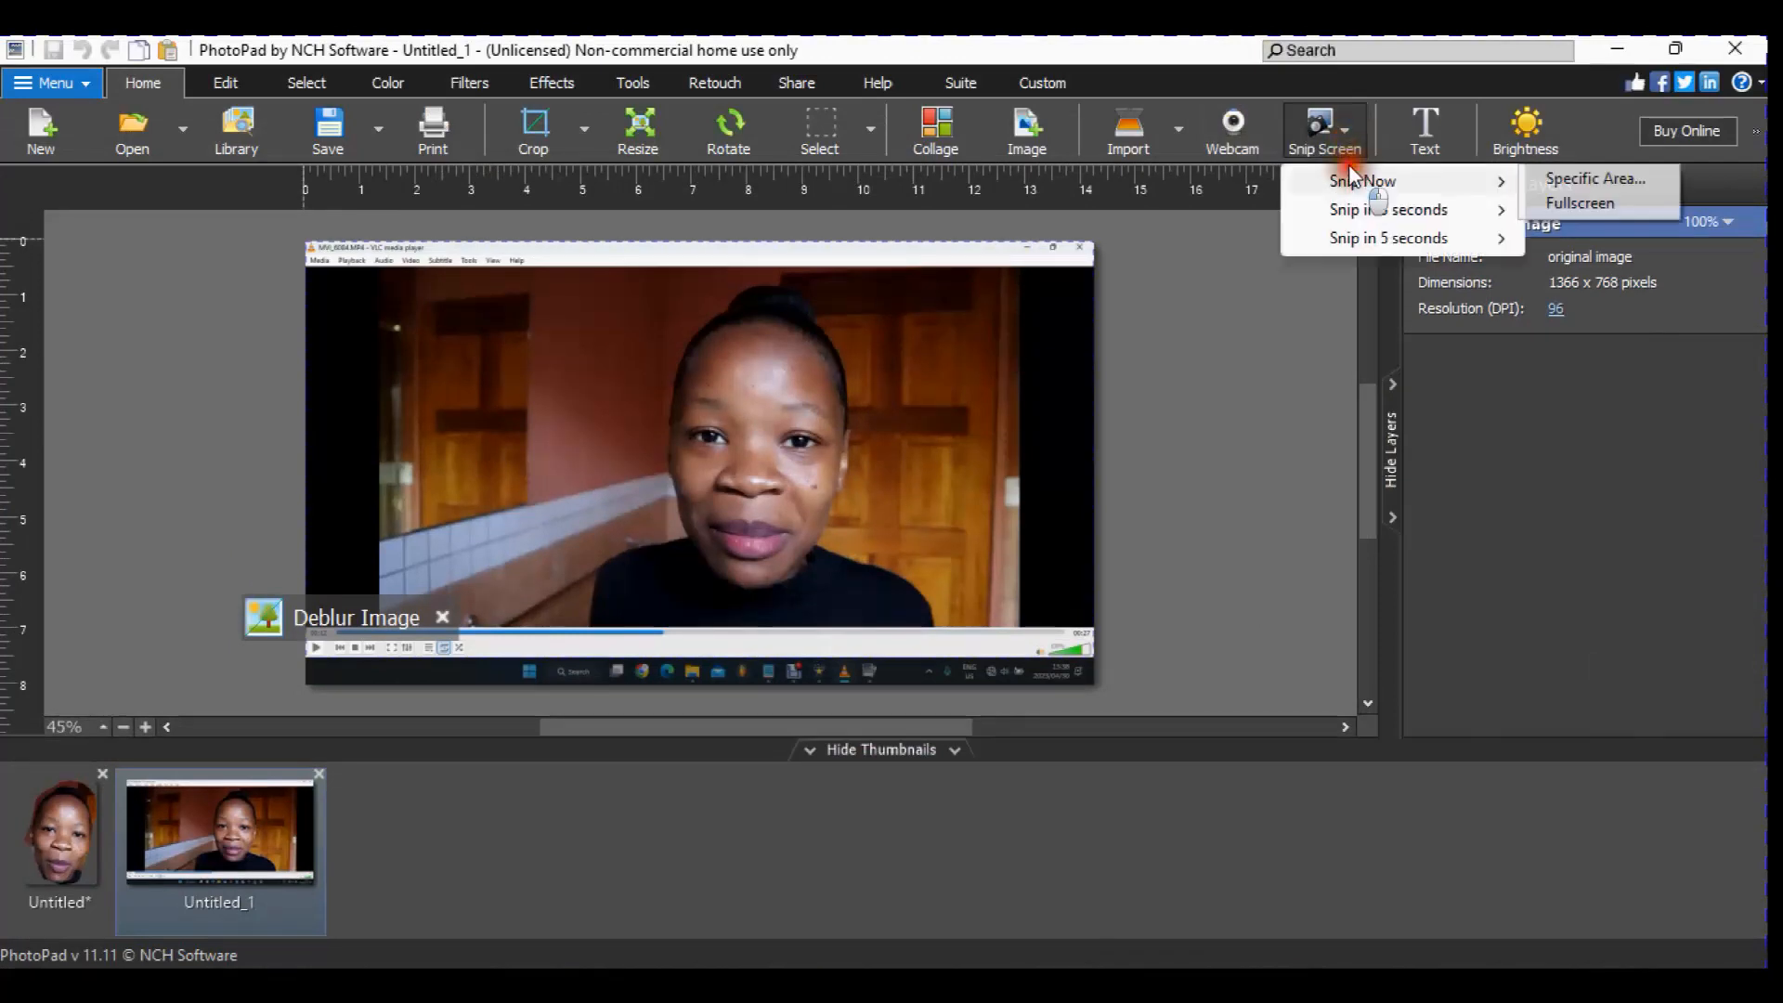
left_click(1584, 198)
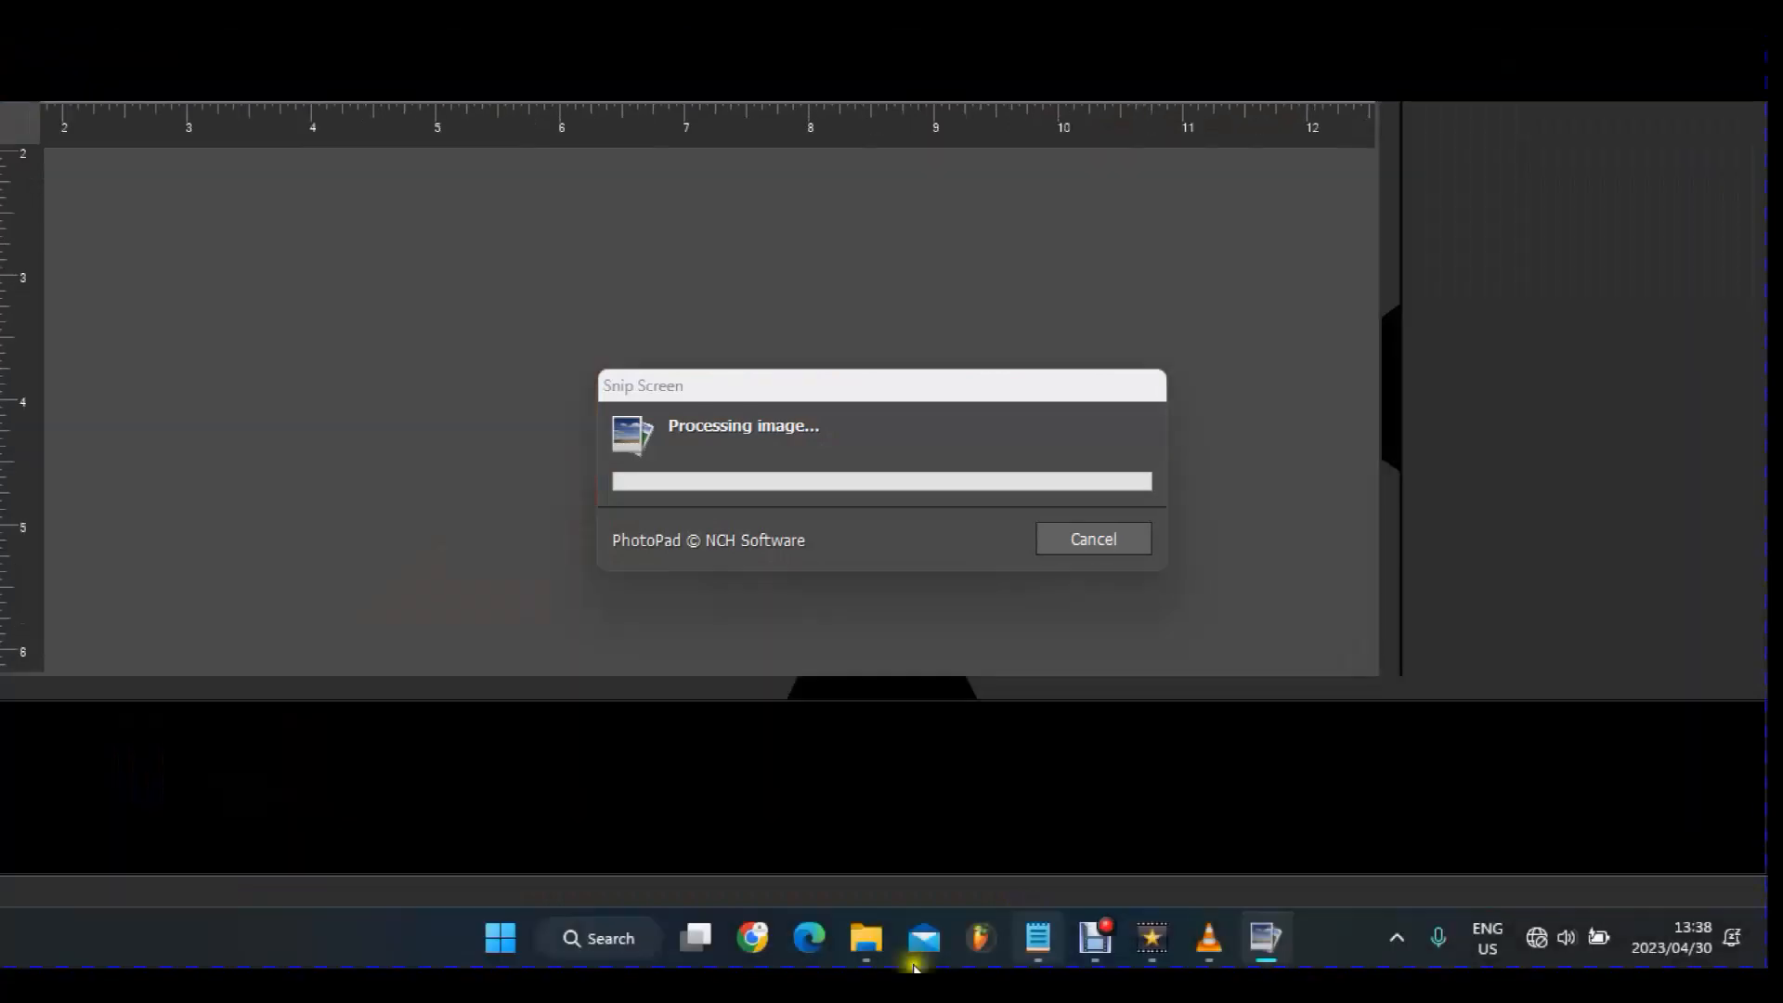
left_click(944, 828)
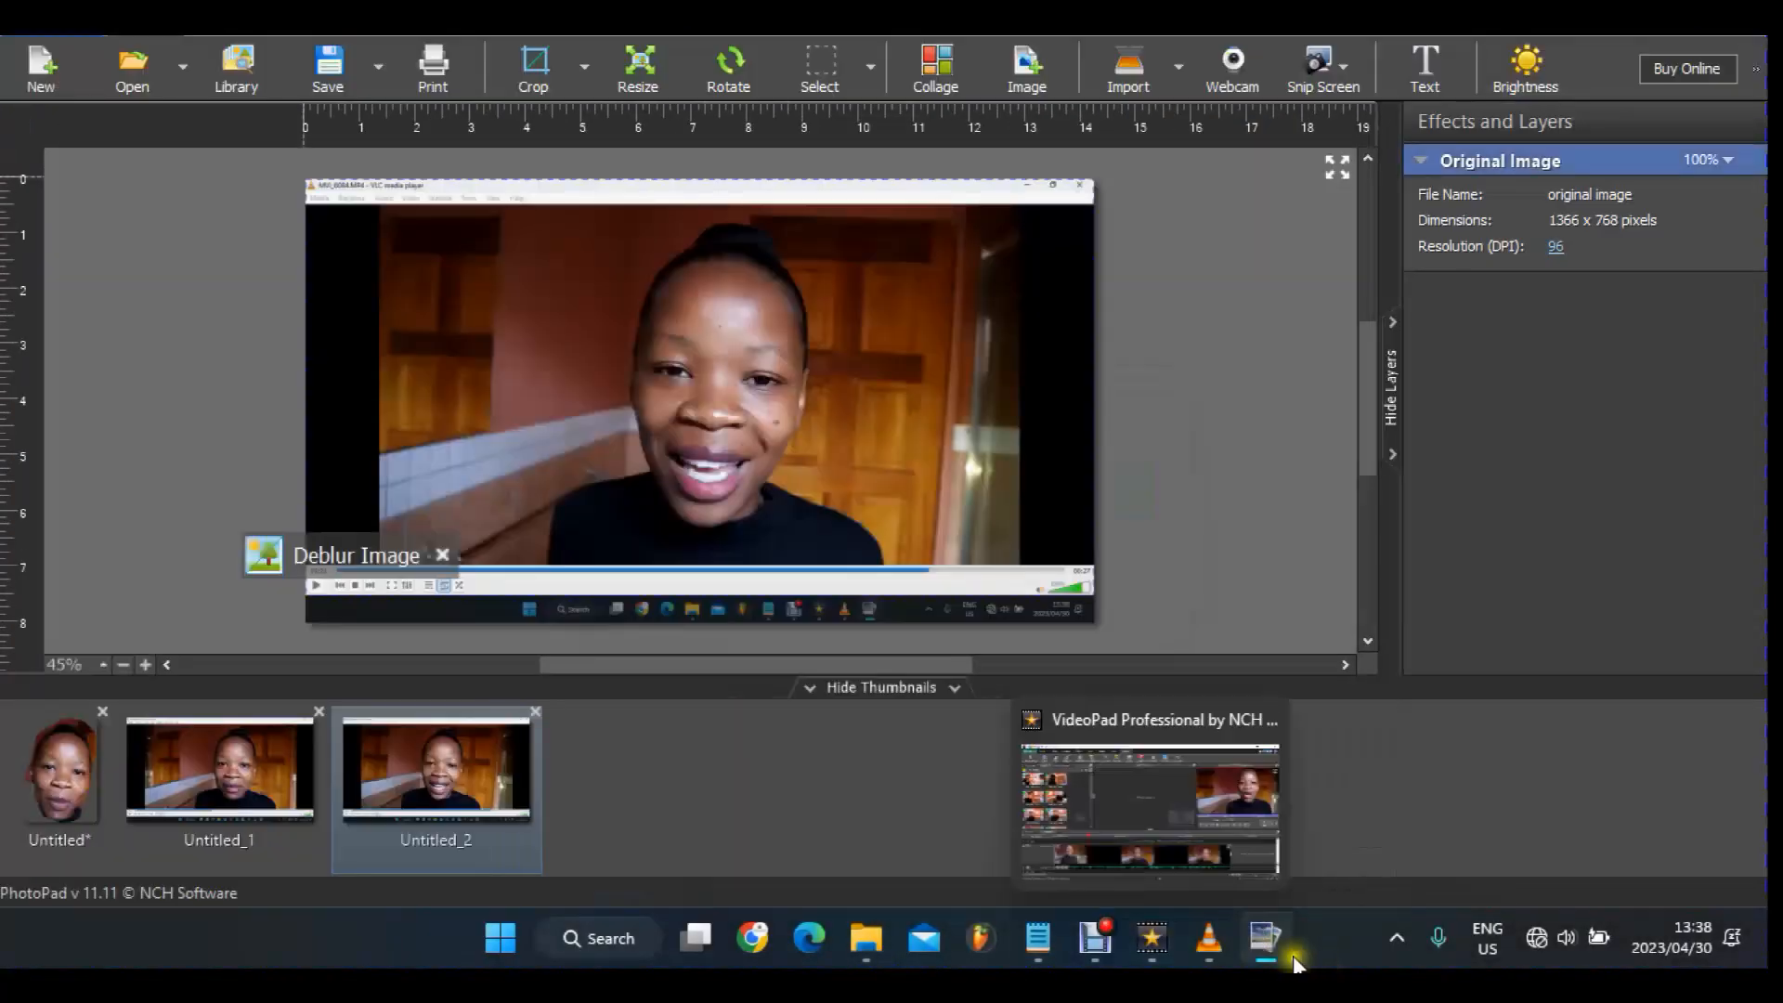
Close the face cut-out image, send the two screen snips to VideoPad and switch to VideoPad
left_click(109, 712)
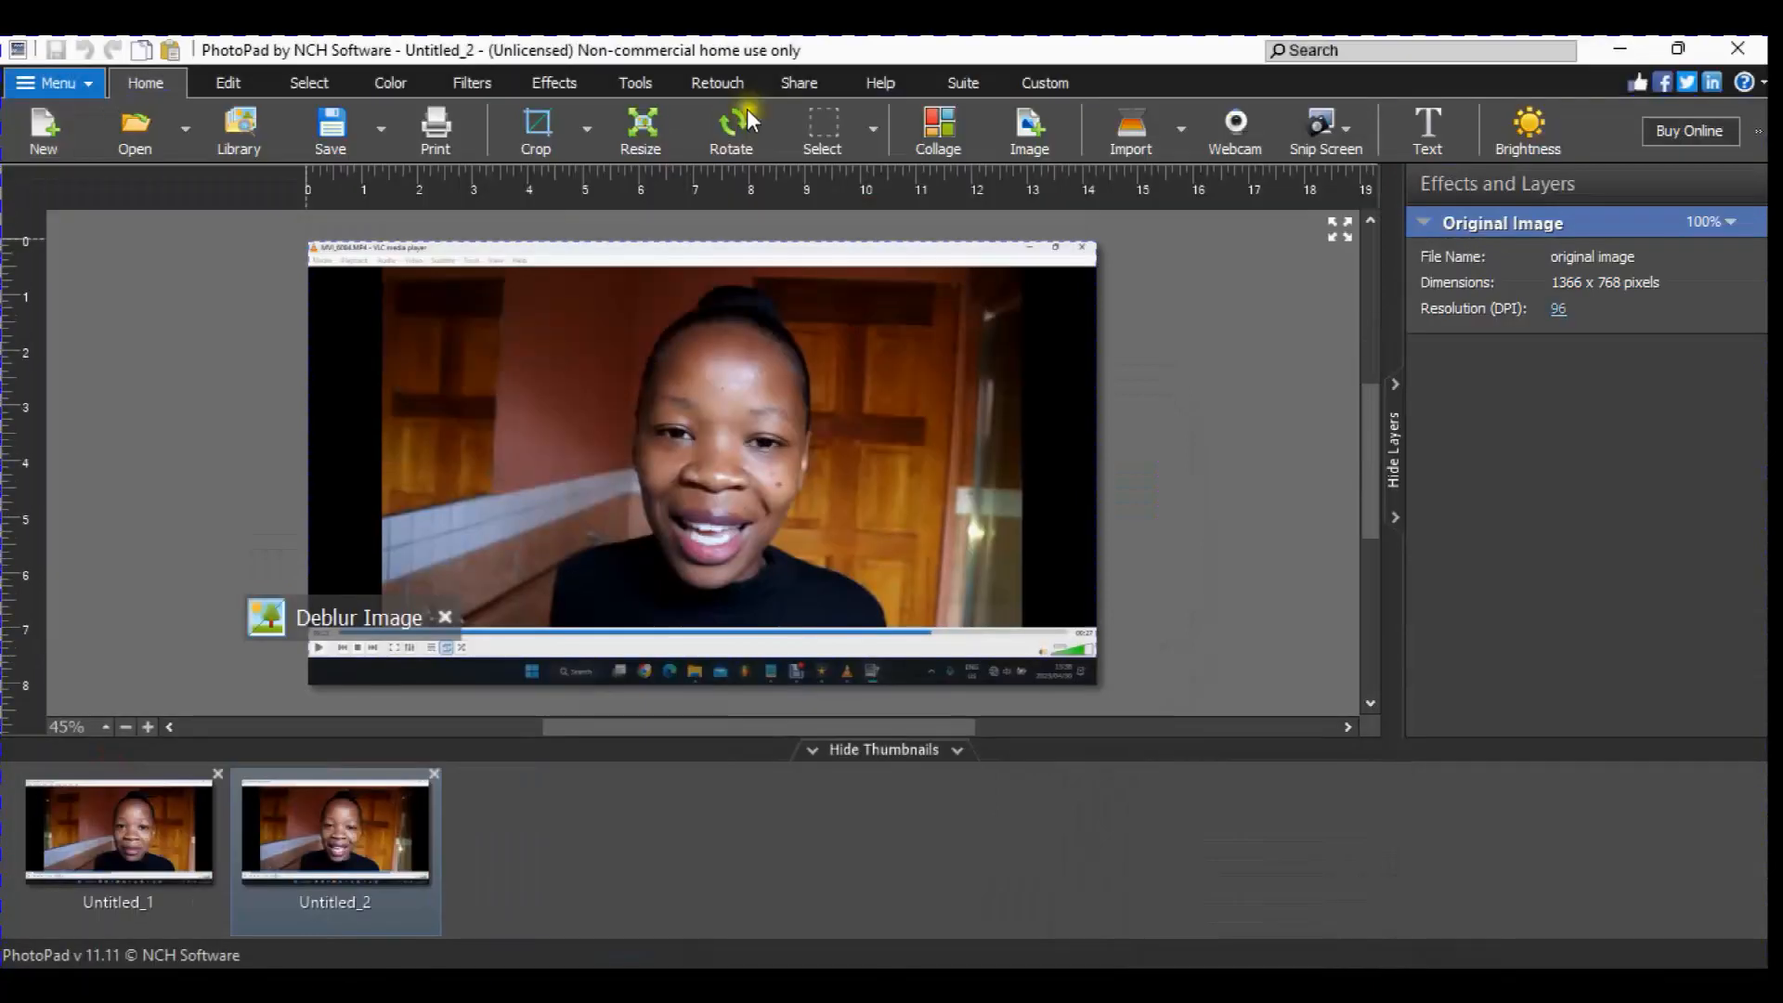
left_click(963, 91)
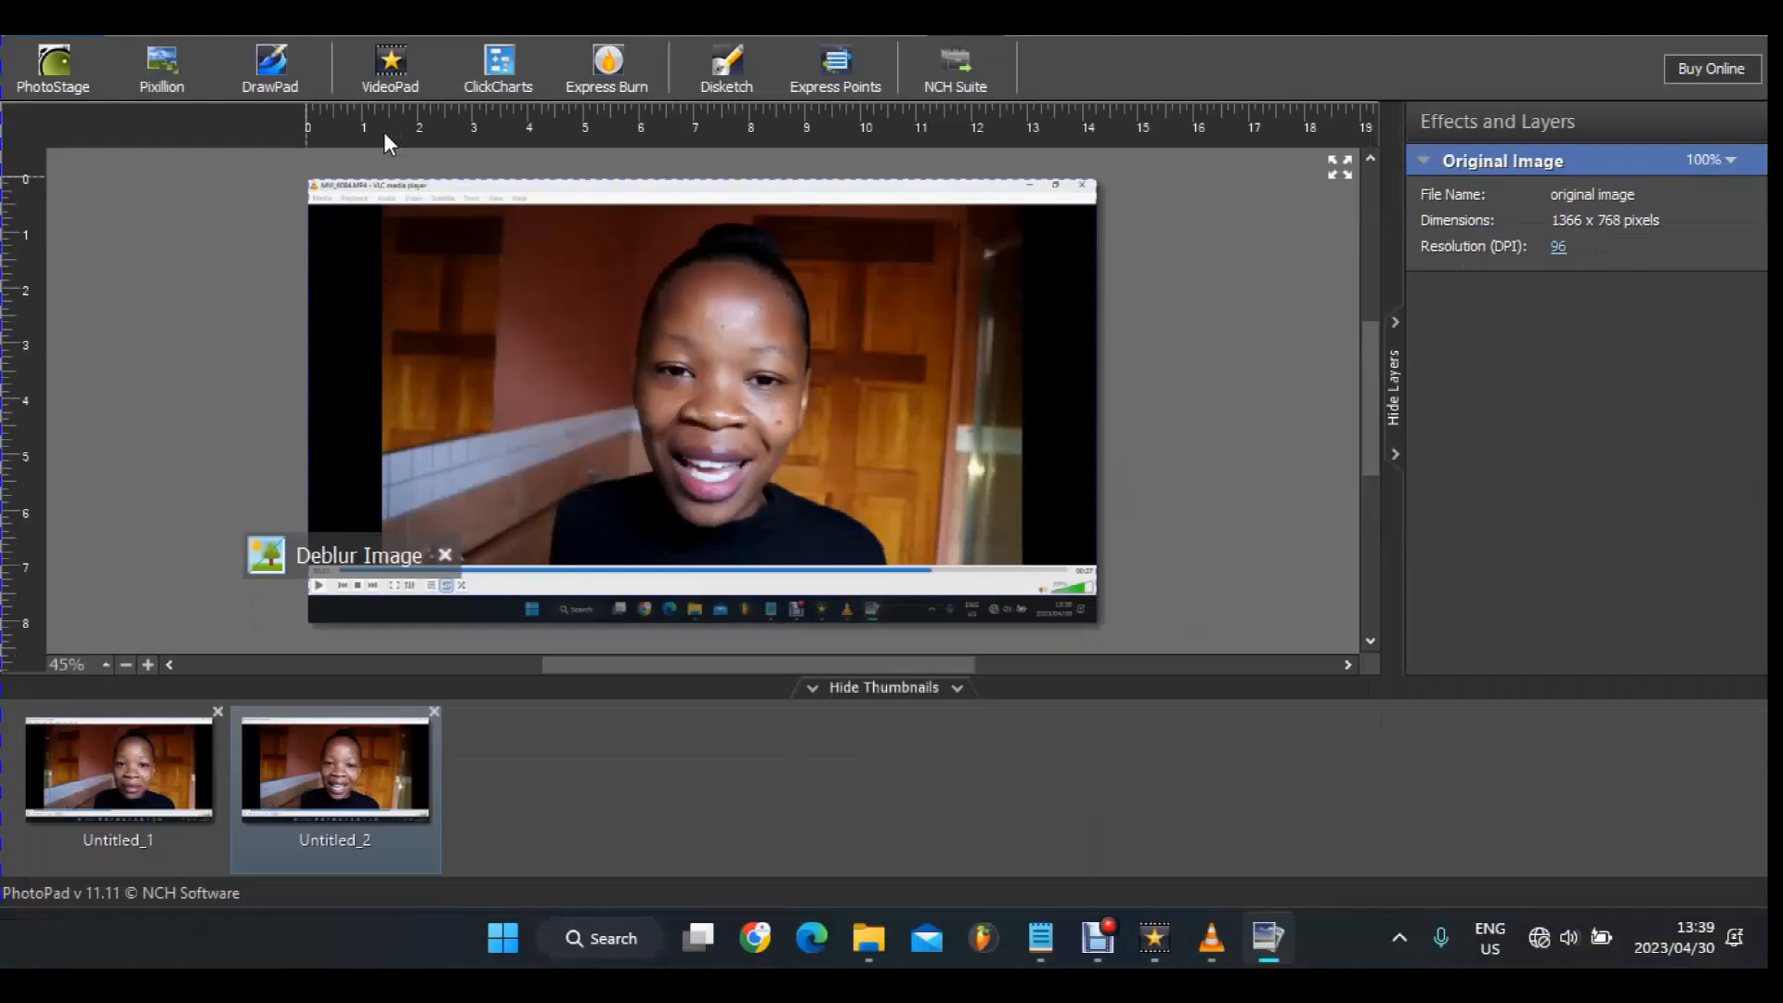
left_click(1161, 942)
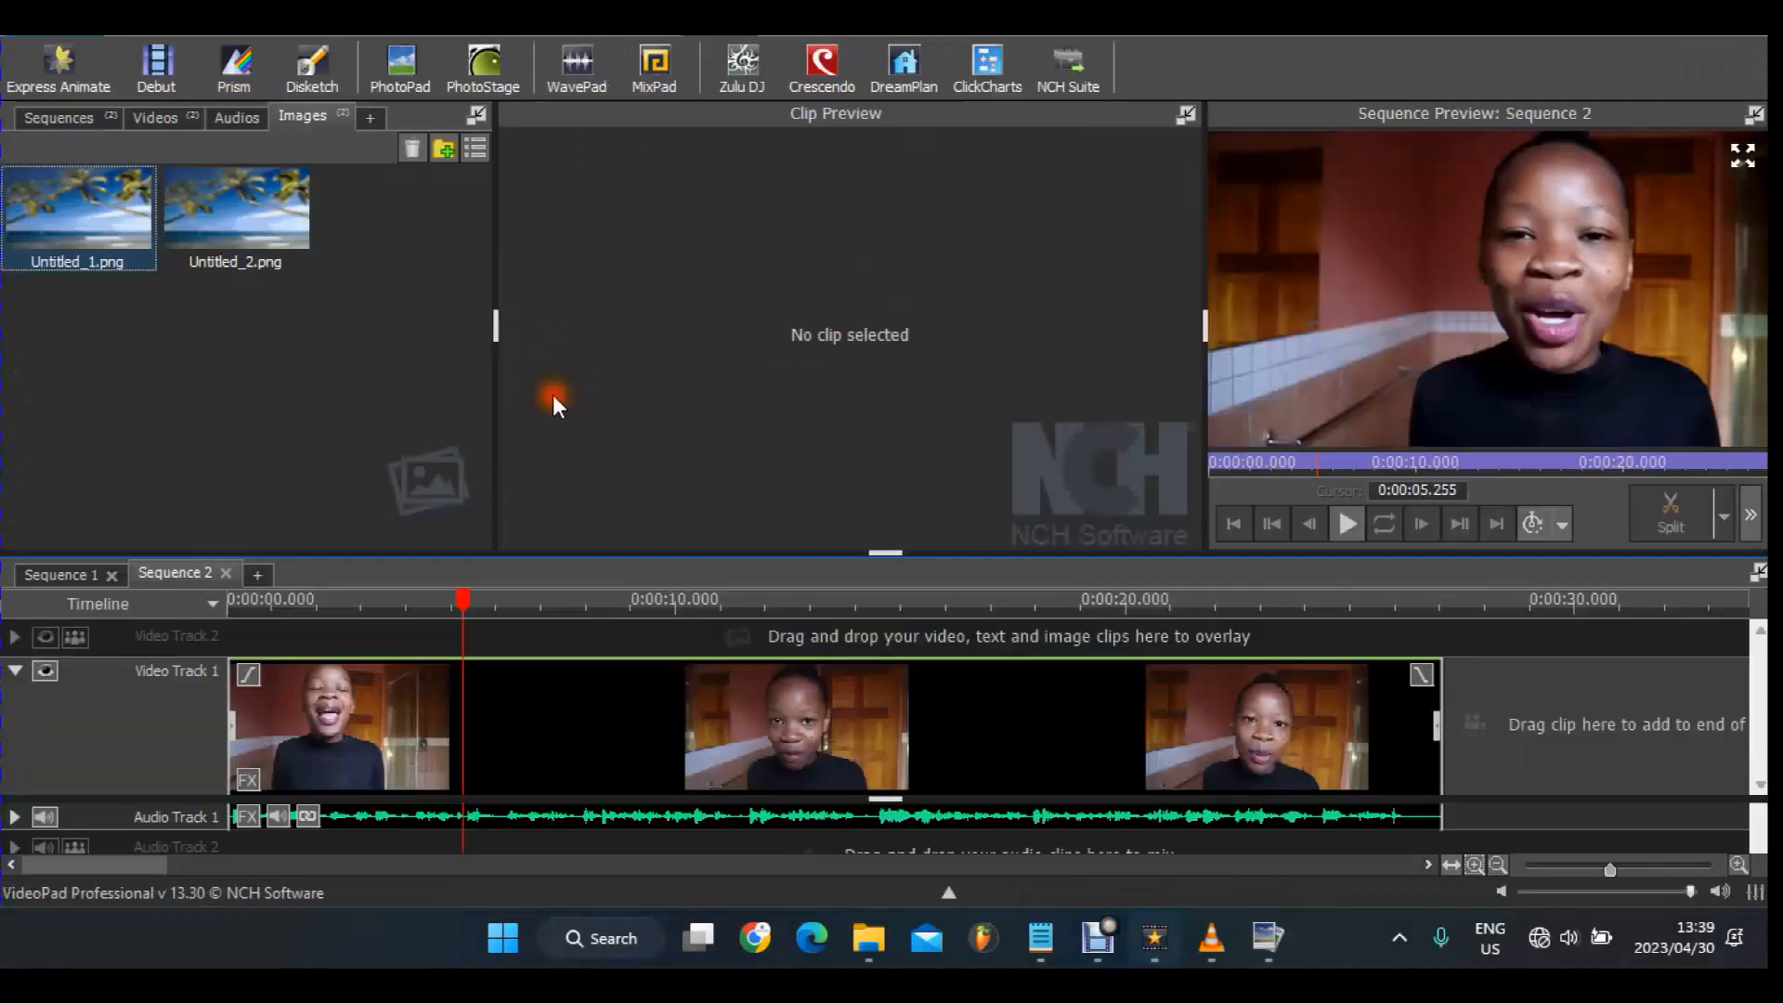
Overlay the image Untitled_1.png on Sequence 2 at 0:00:09.067
left_click(69, 219)
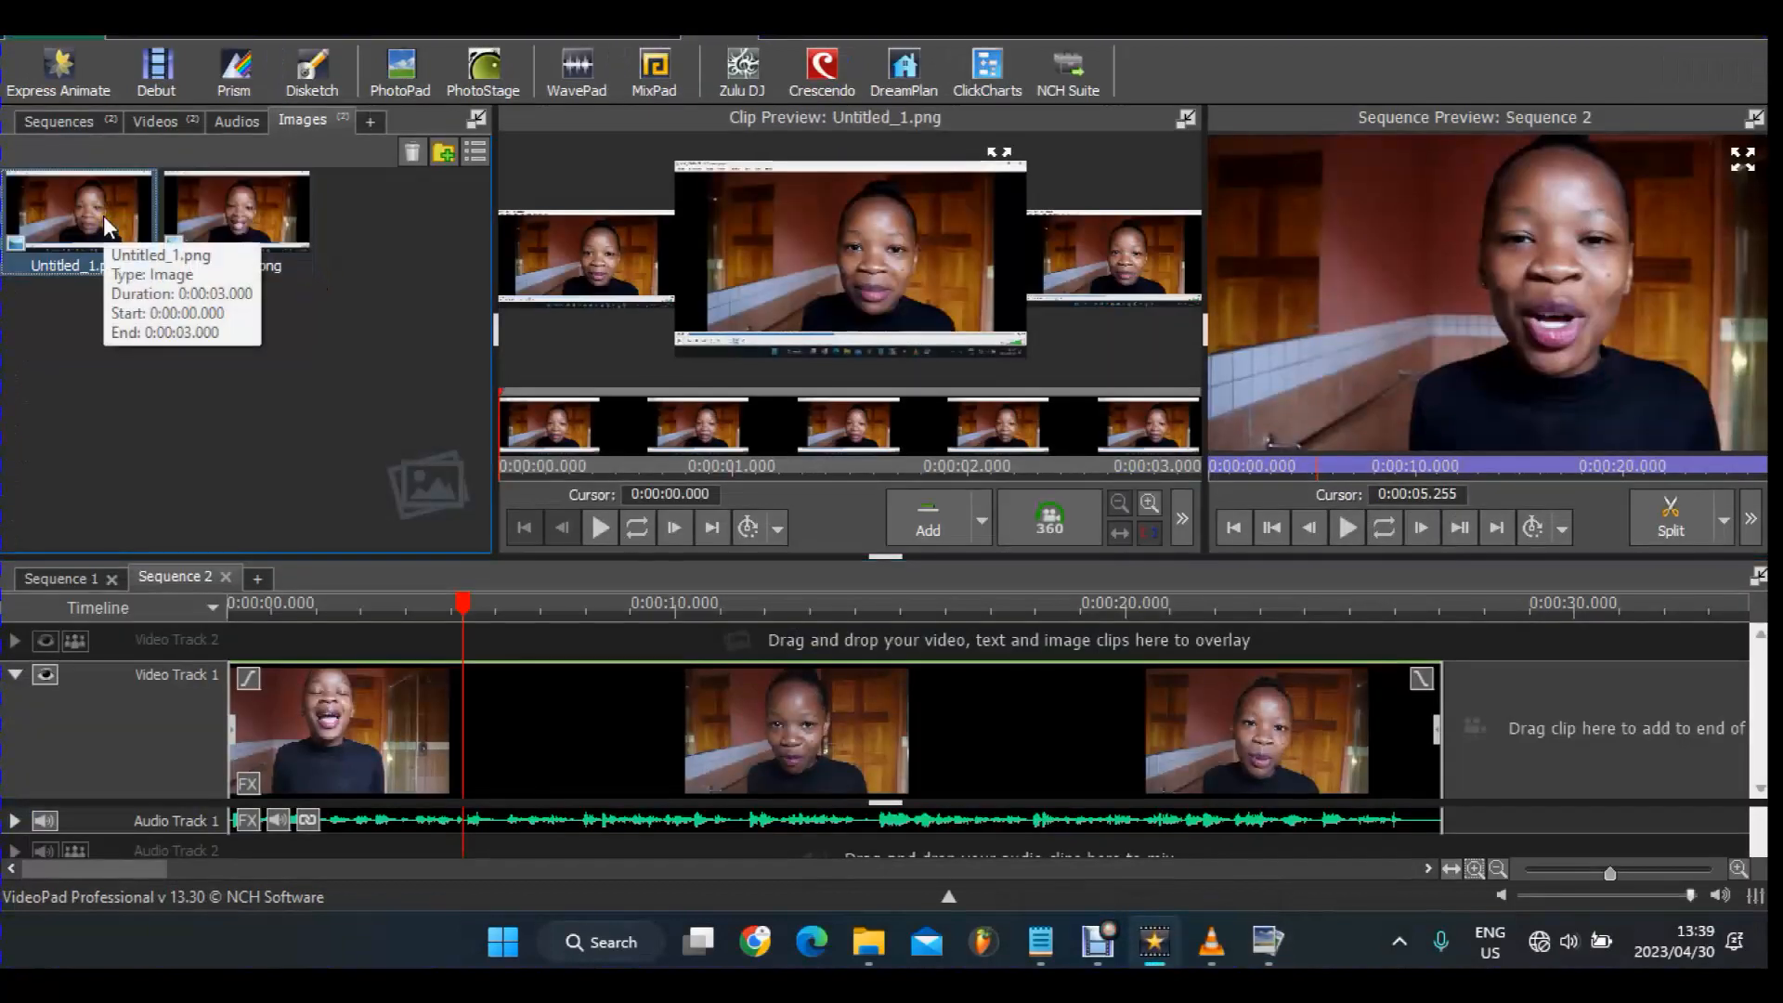
left_click(640, 620)
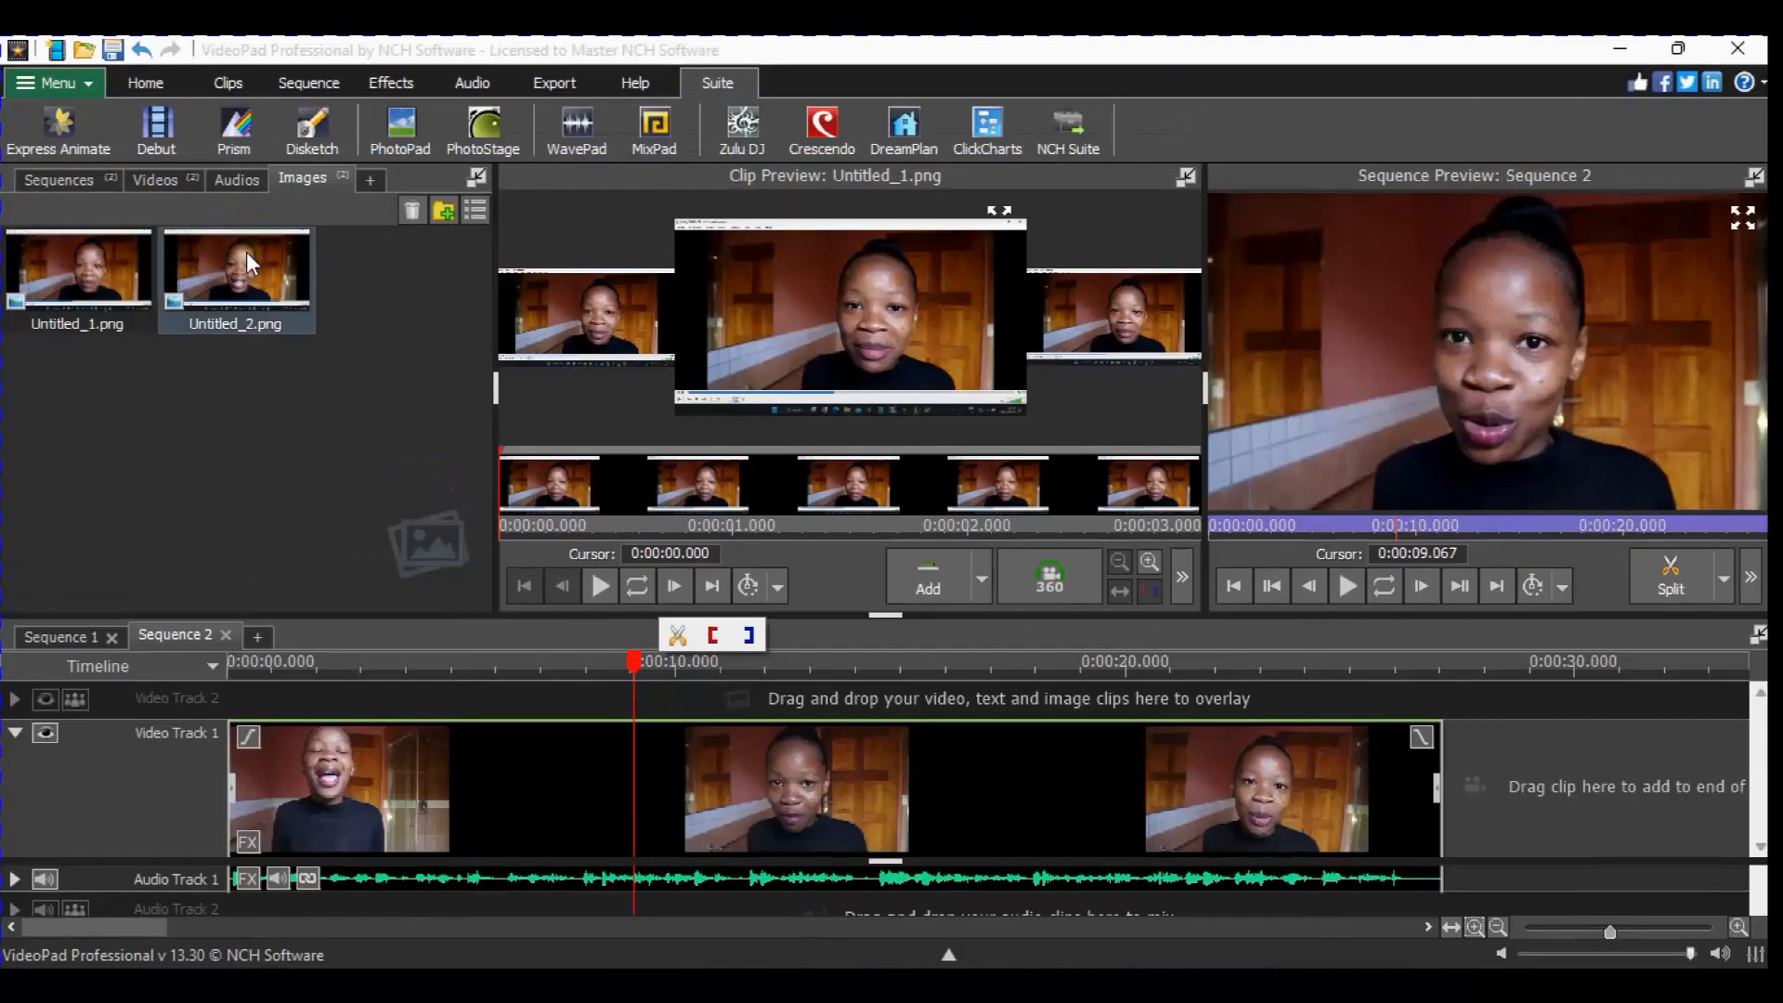
left_click(982, 579)
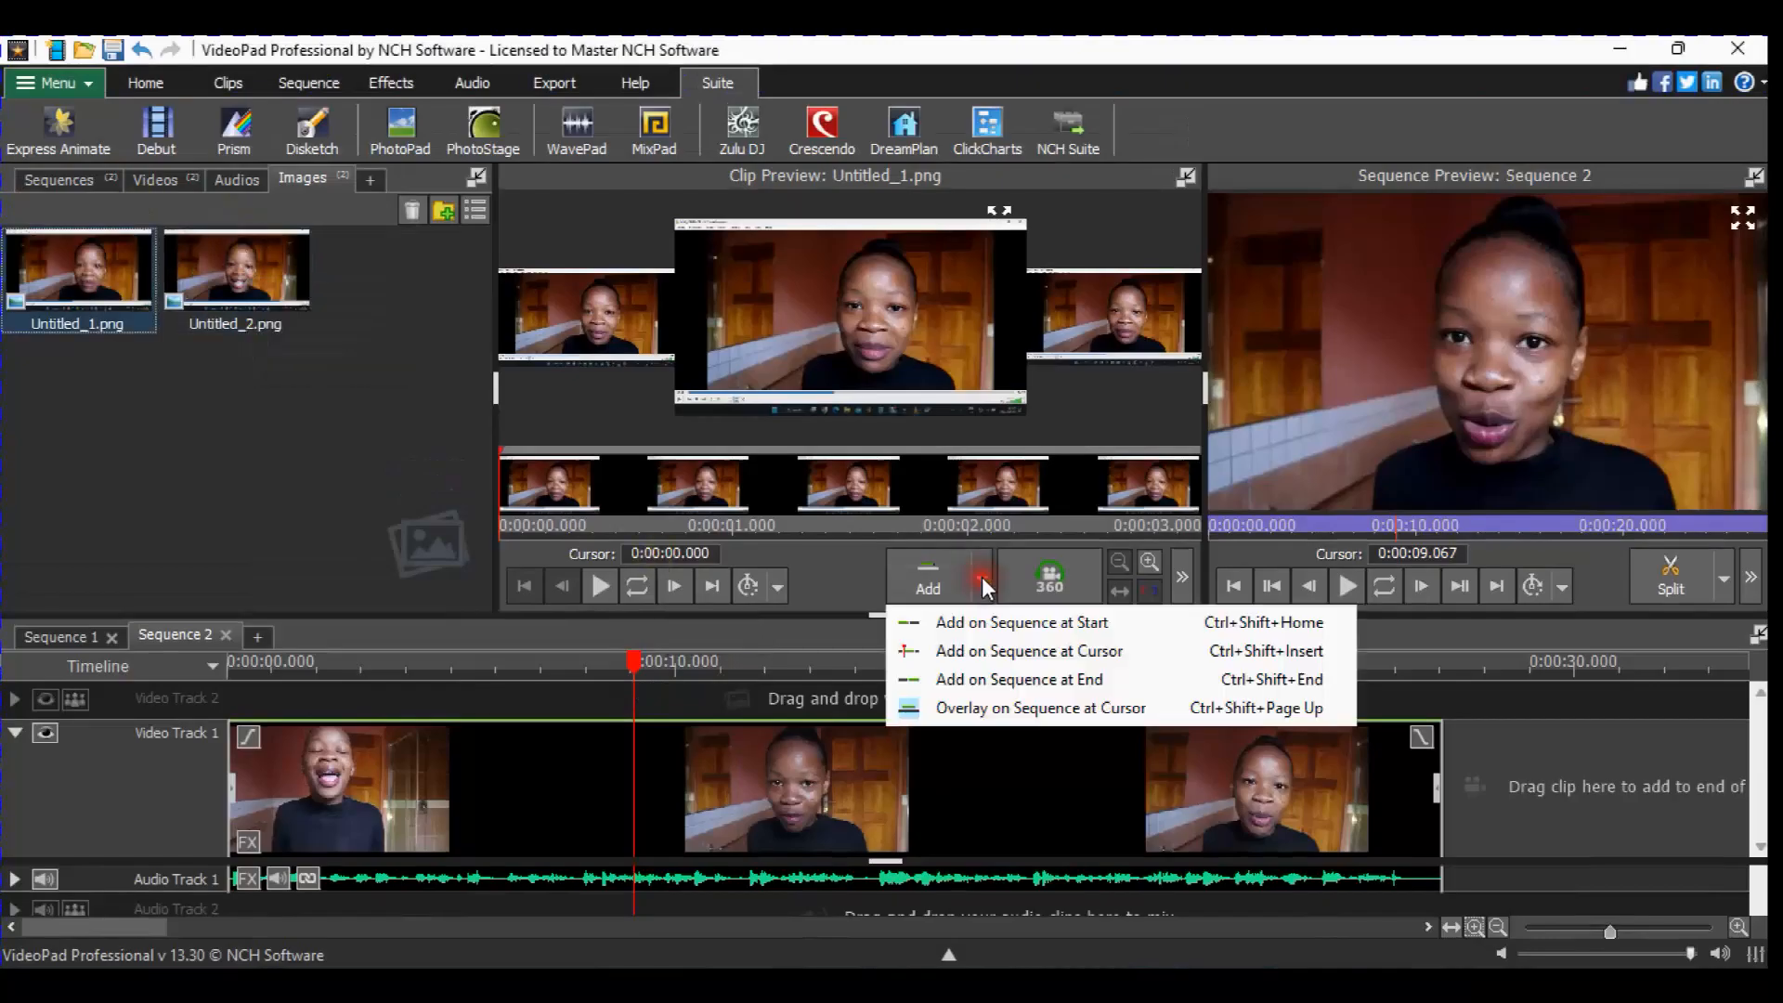
left_click(975, 705)
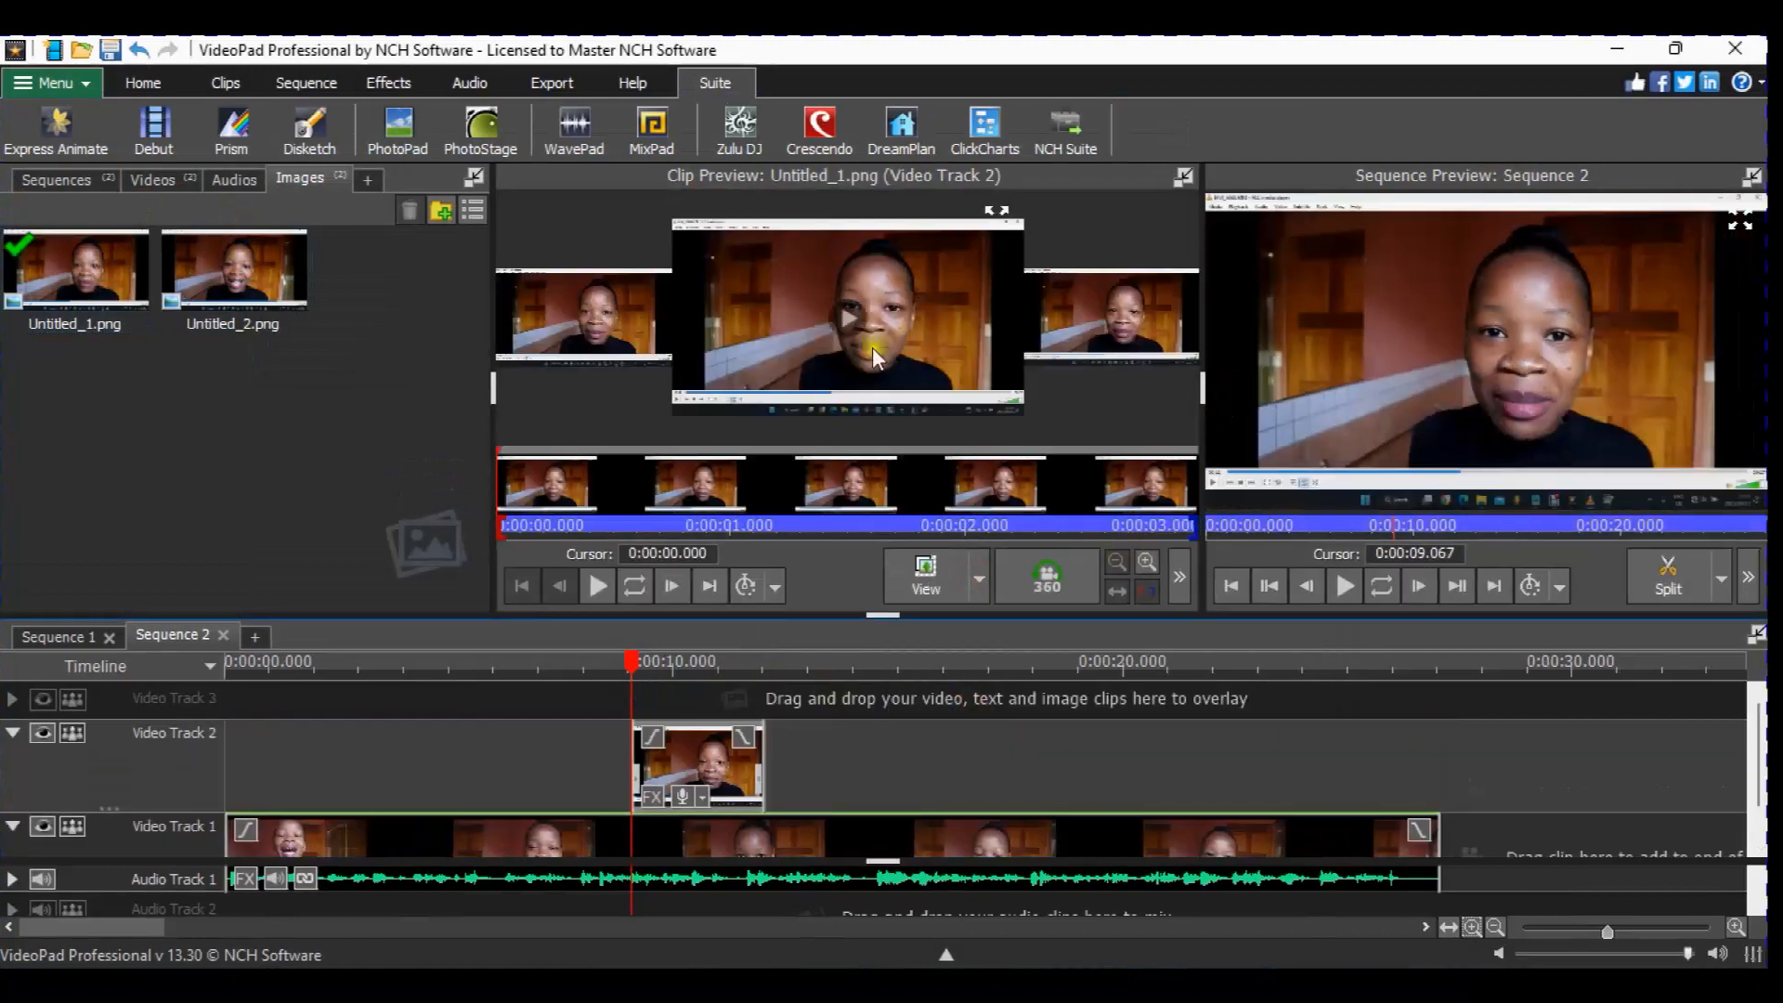
Shrink the Untitled_1.png overlay to under half the frame width and place it in the frame's lower-left corner
left_click(697, 665)
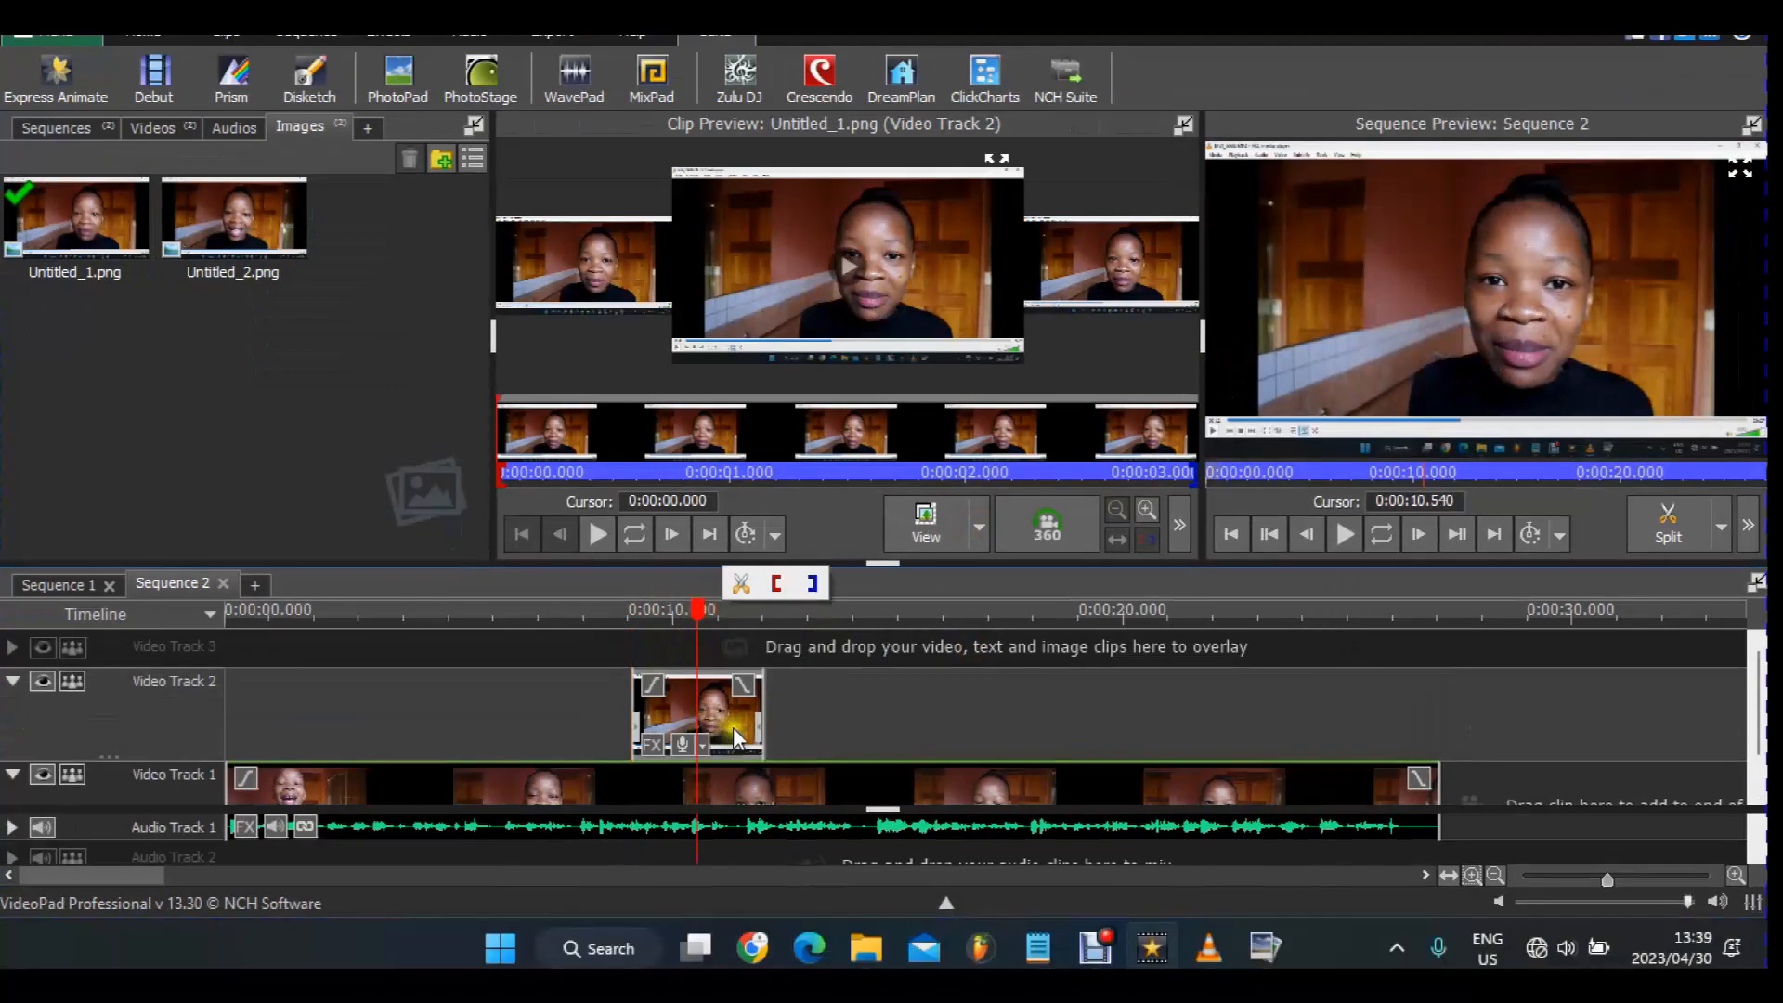
left_click(736, 736)
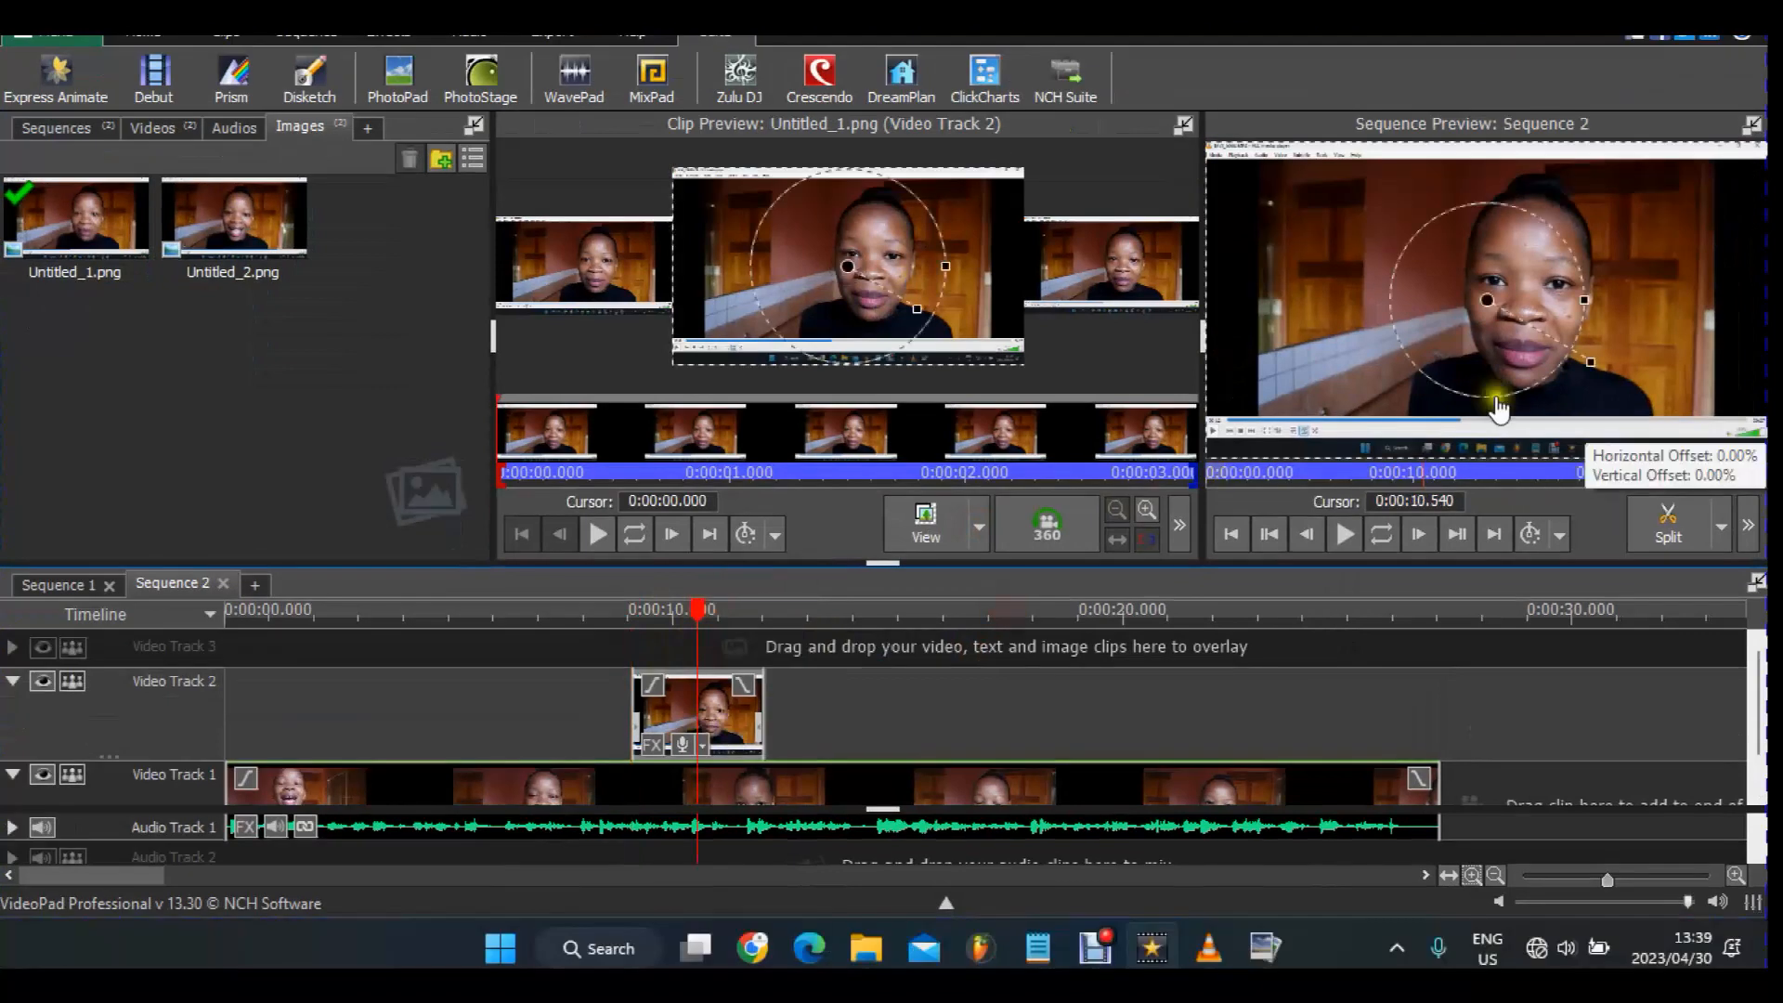
left_click_drag(1590, 362, 1339, 390)
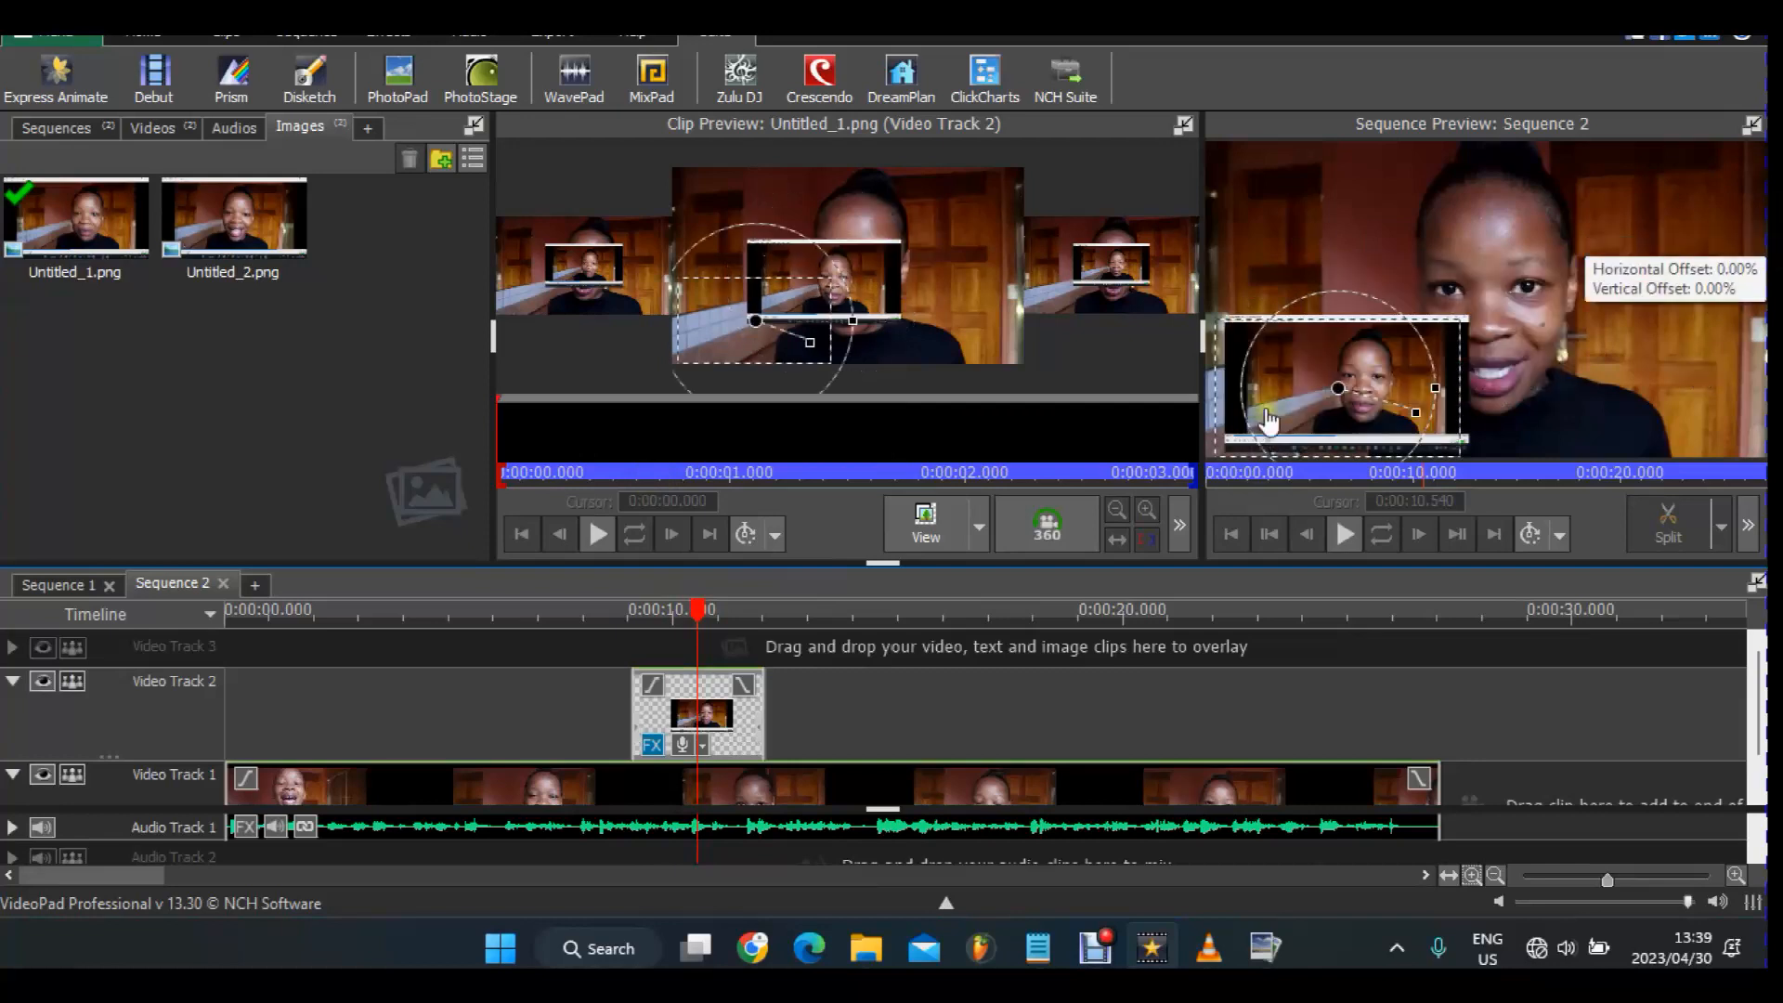
Overlay the image Untitled_2.png on Sequence 2 at 0:00:09.125, above the first overlay
left_click(638, 618)
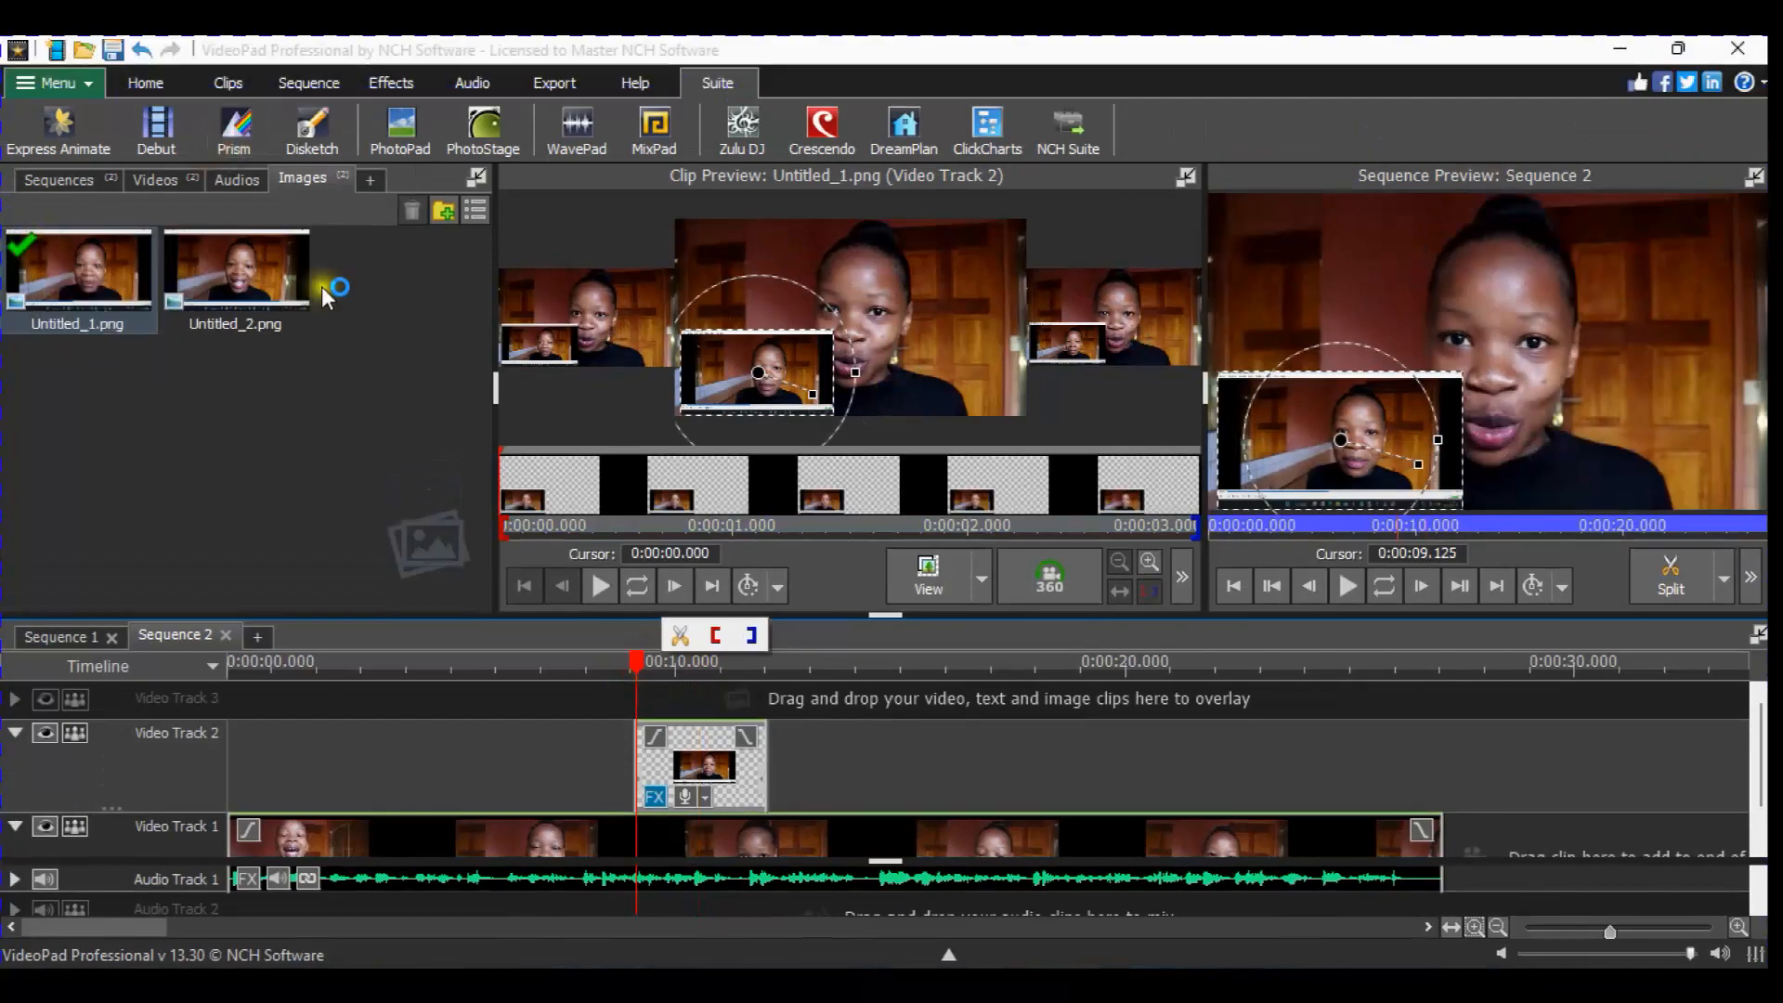
left_click(263, 292)
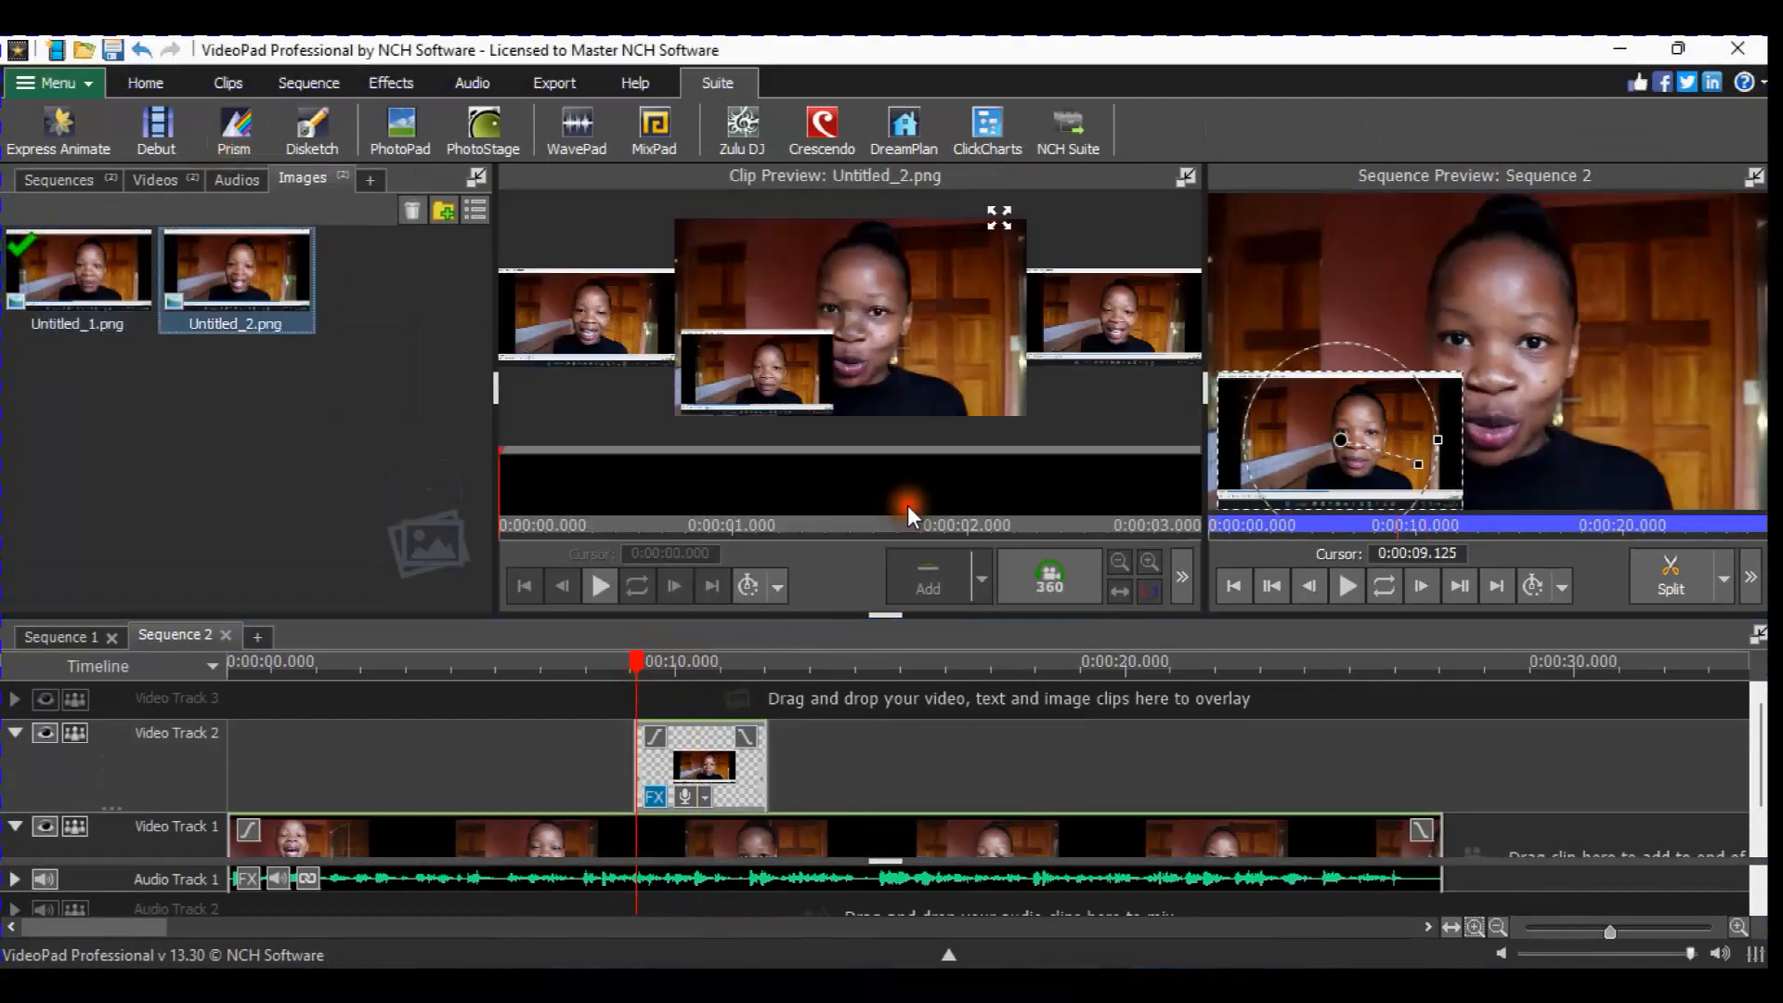
left_click(943, 577)
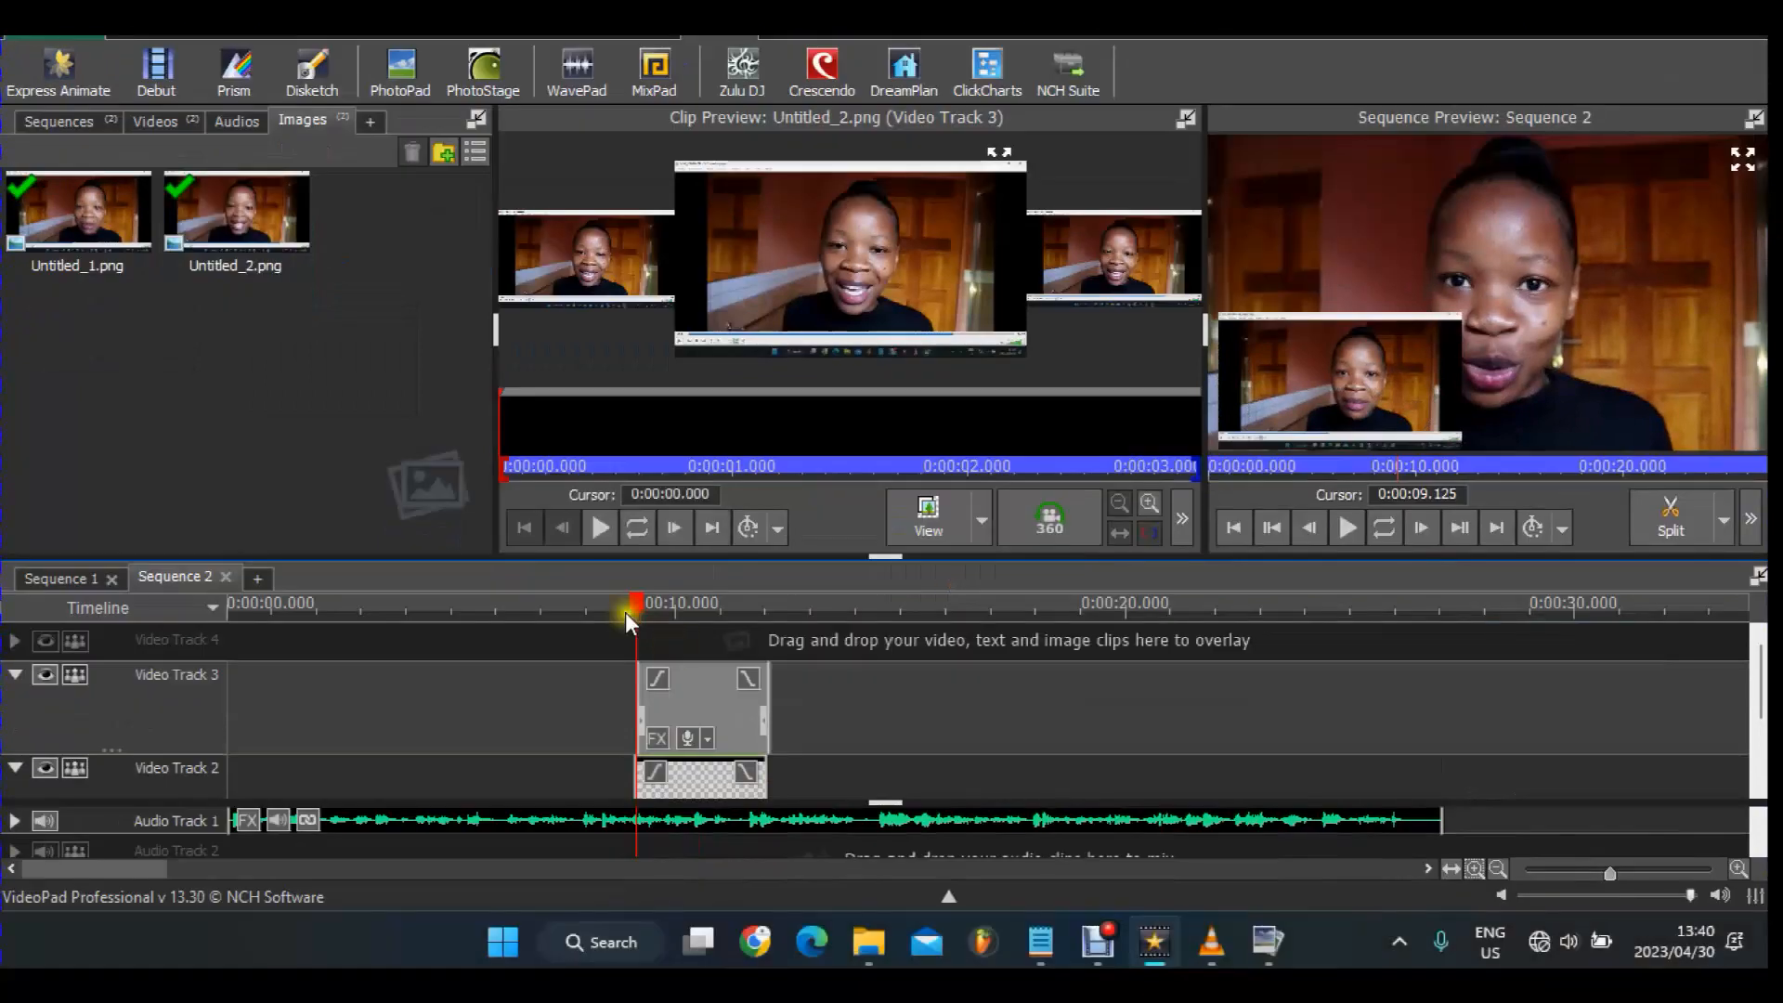
Align the Untitled_2.png clip's start with the overlay clip below it and shrink its picture at the frame's centre
left_click(695, 693)
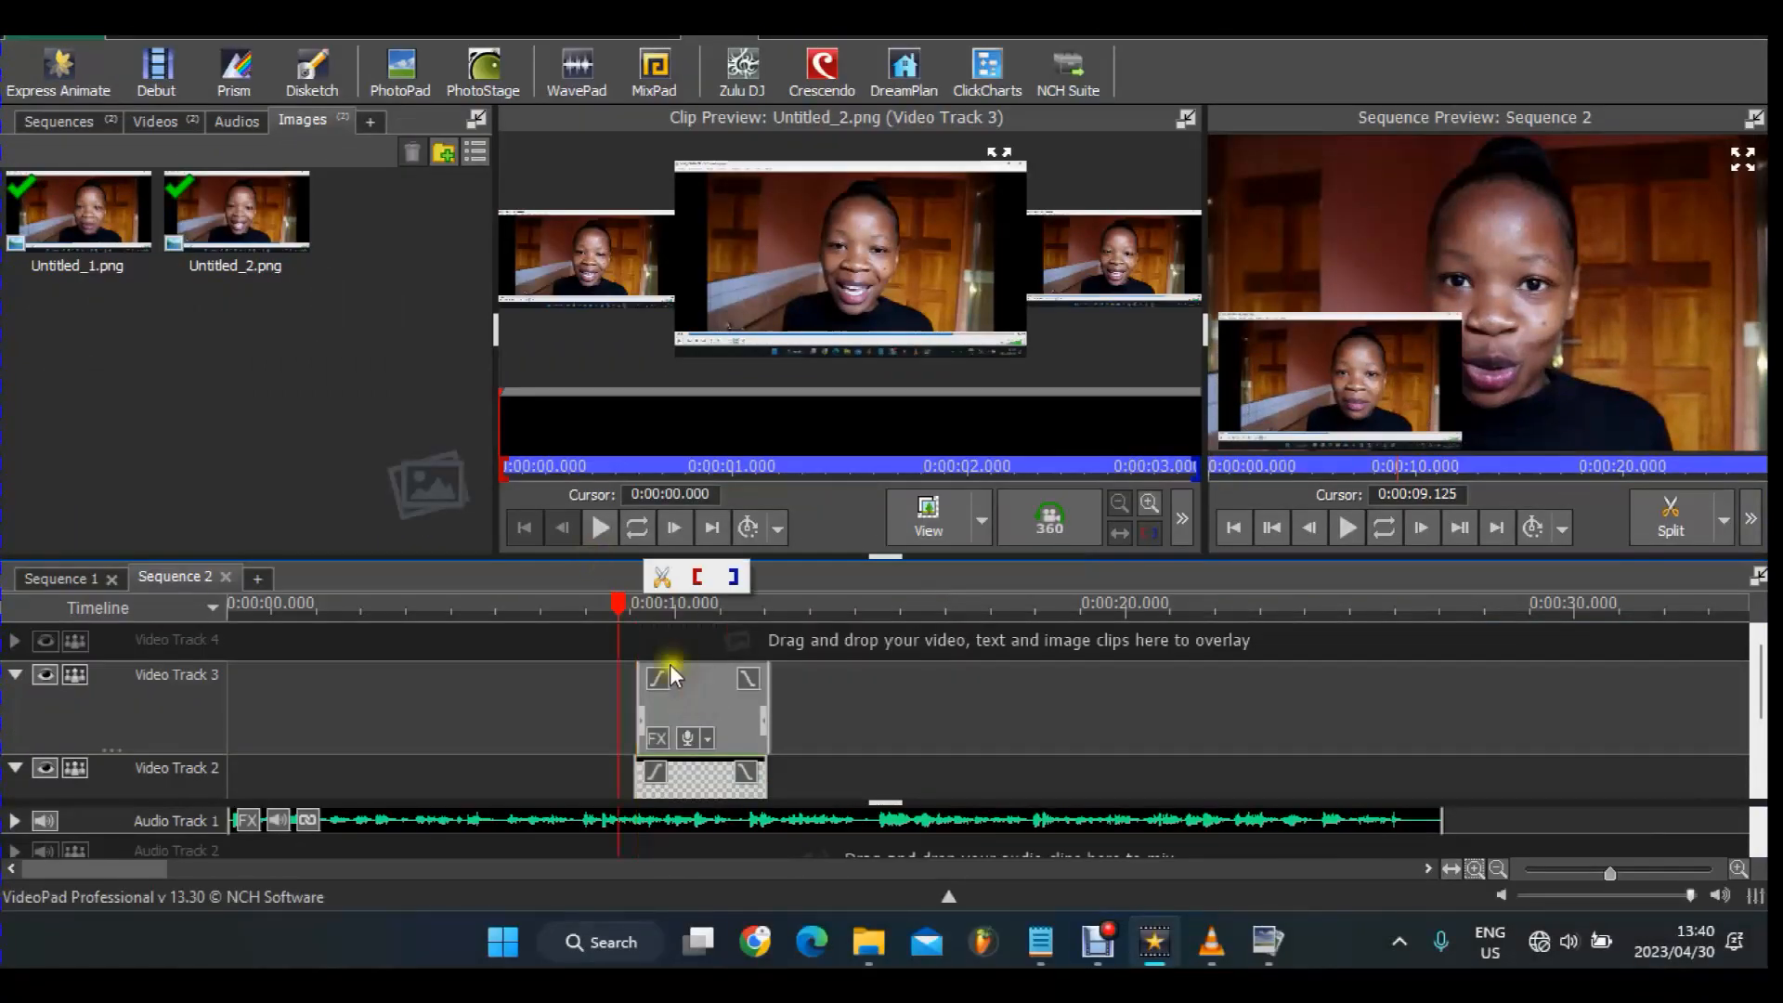
left_click_drag(684, 701, 681, 700)
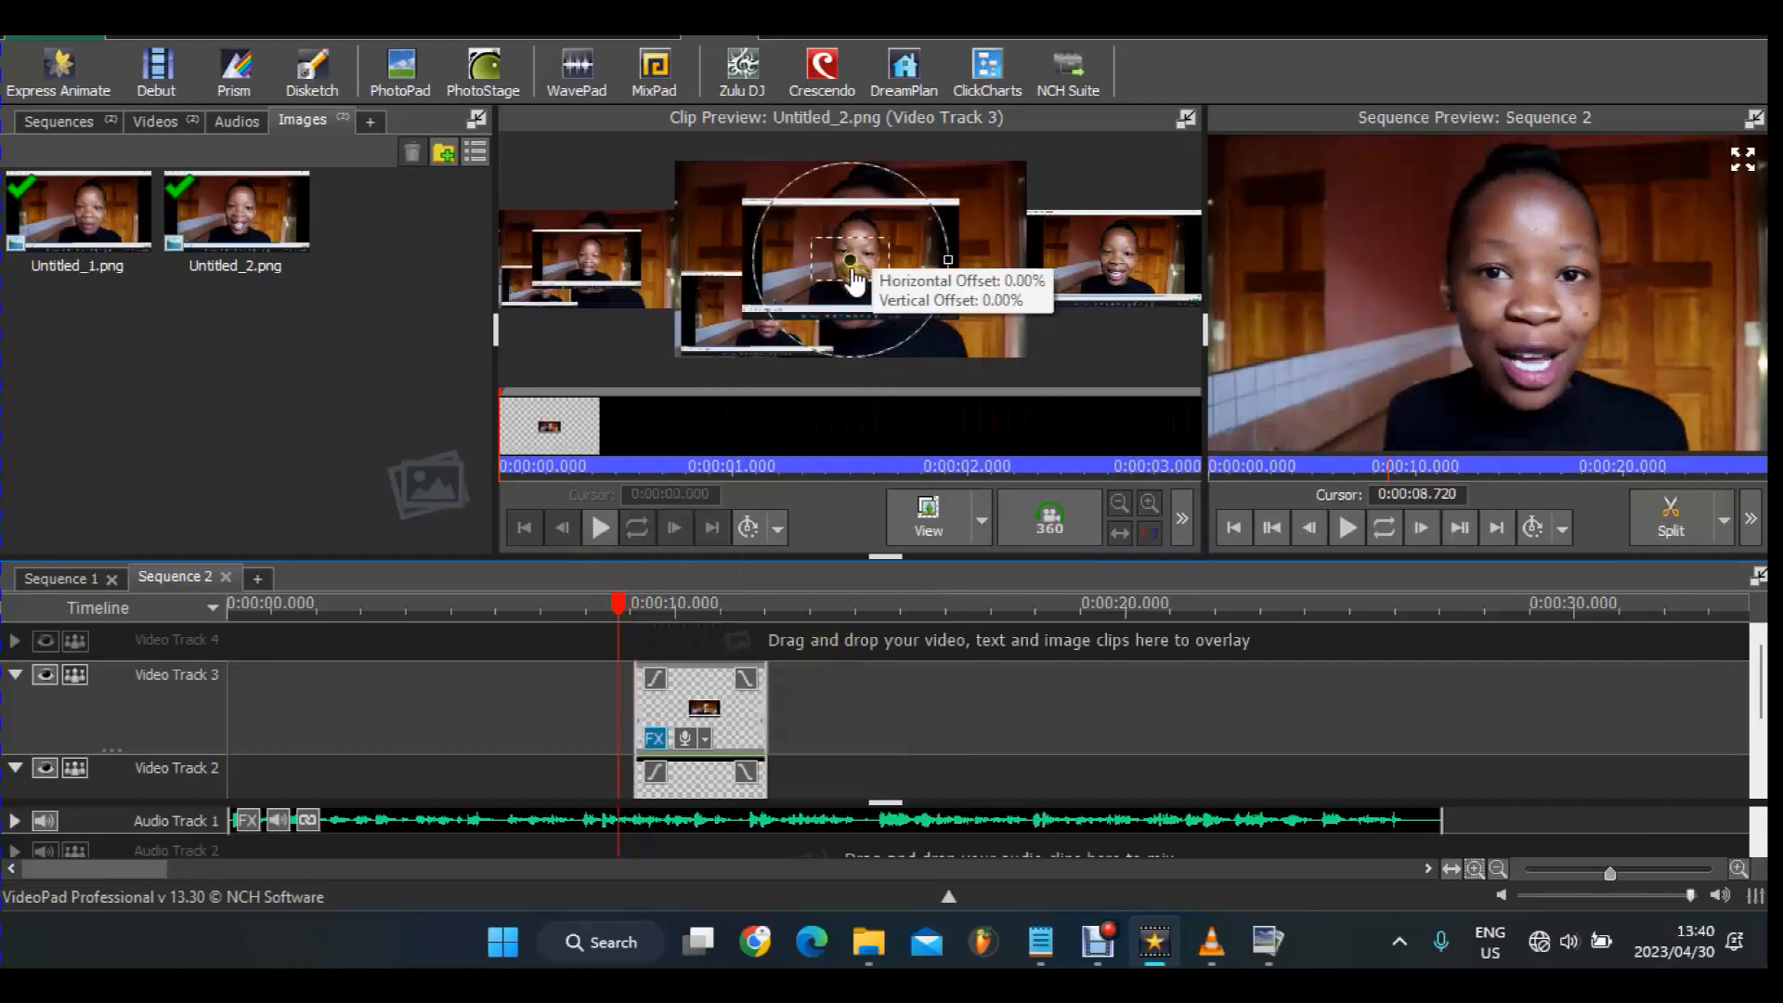
Move the Untitled_2.png overlay right and down from the frame's centre and check its placement around 0:00:09.182
left_click_drag(856, 273, 921, 303)
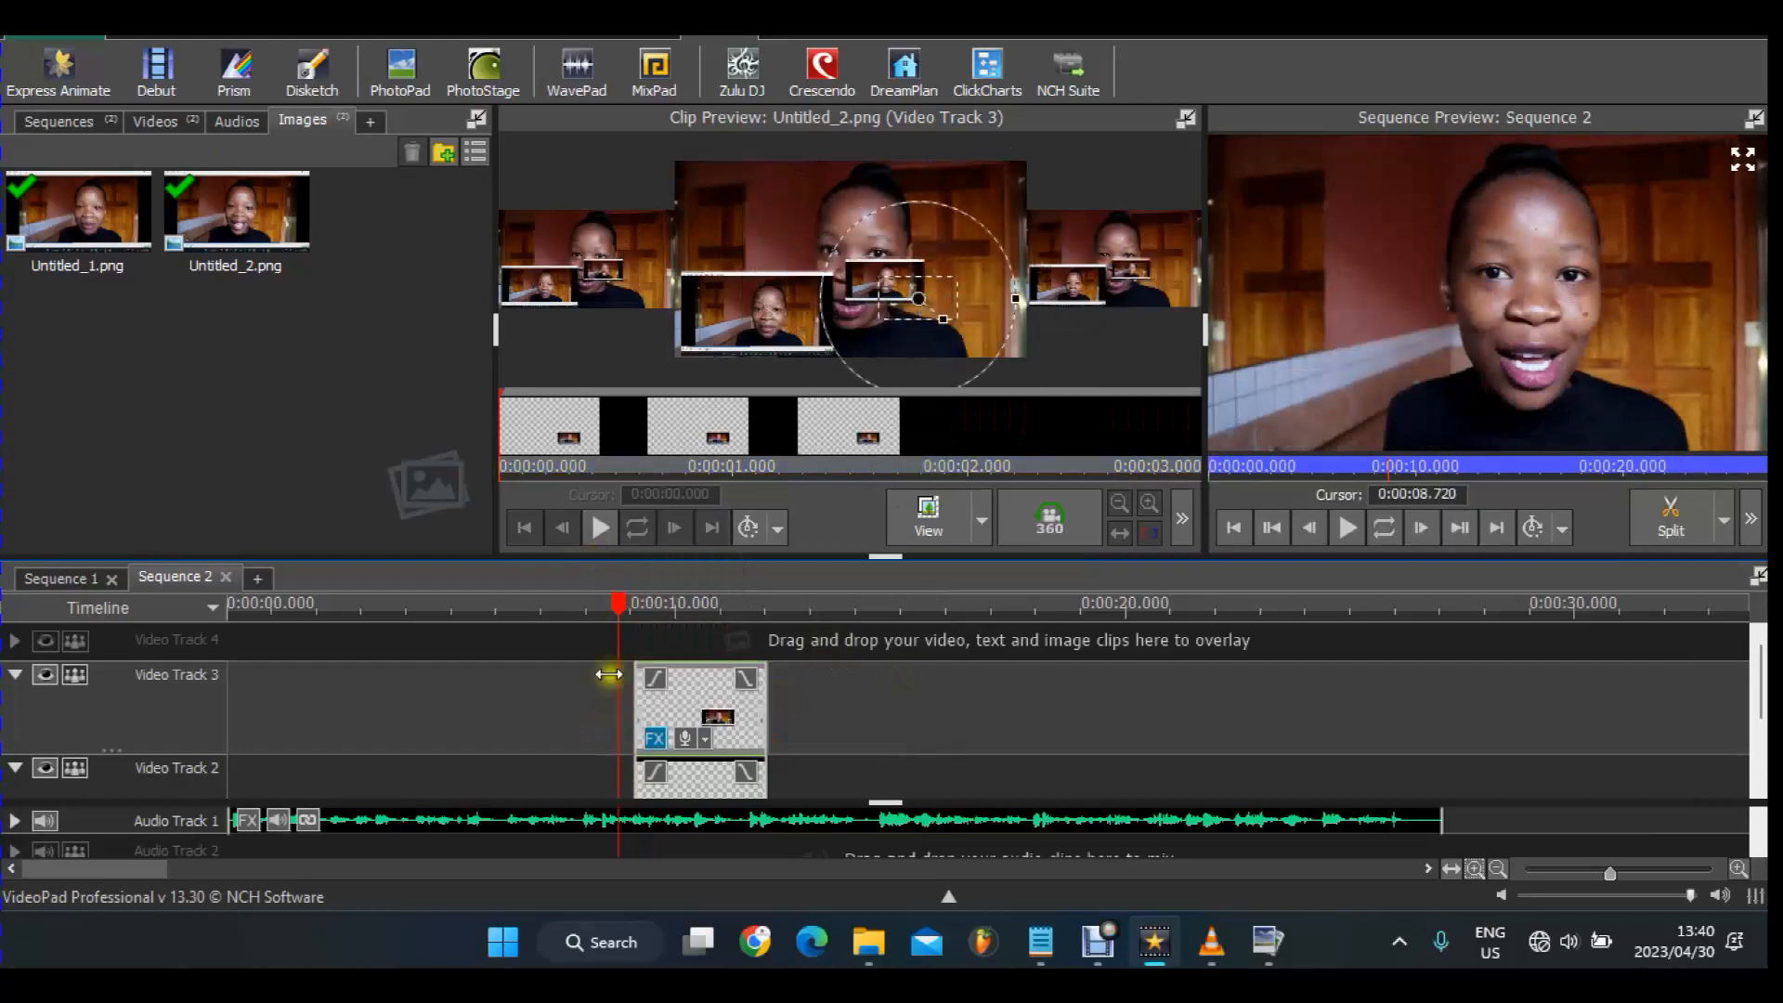
left_click(641, 609)
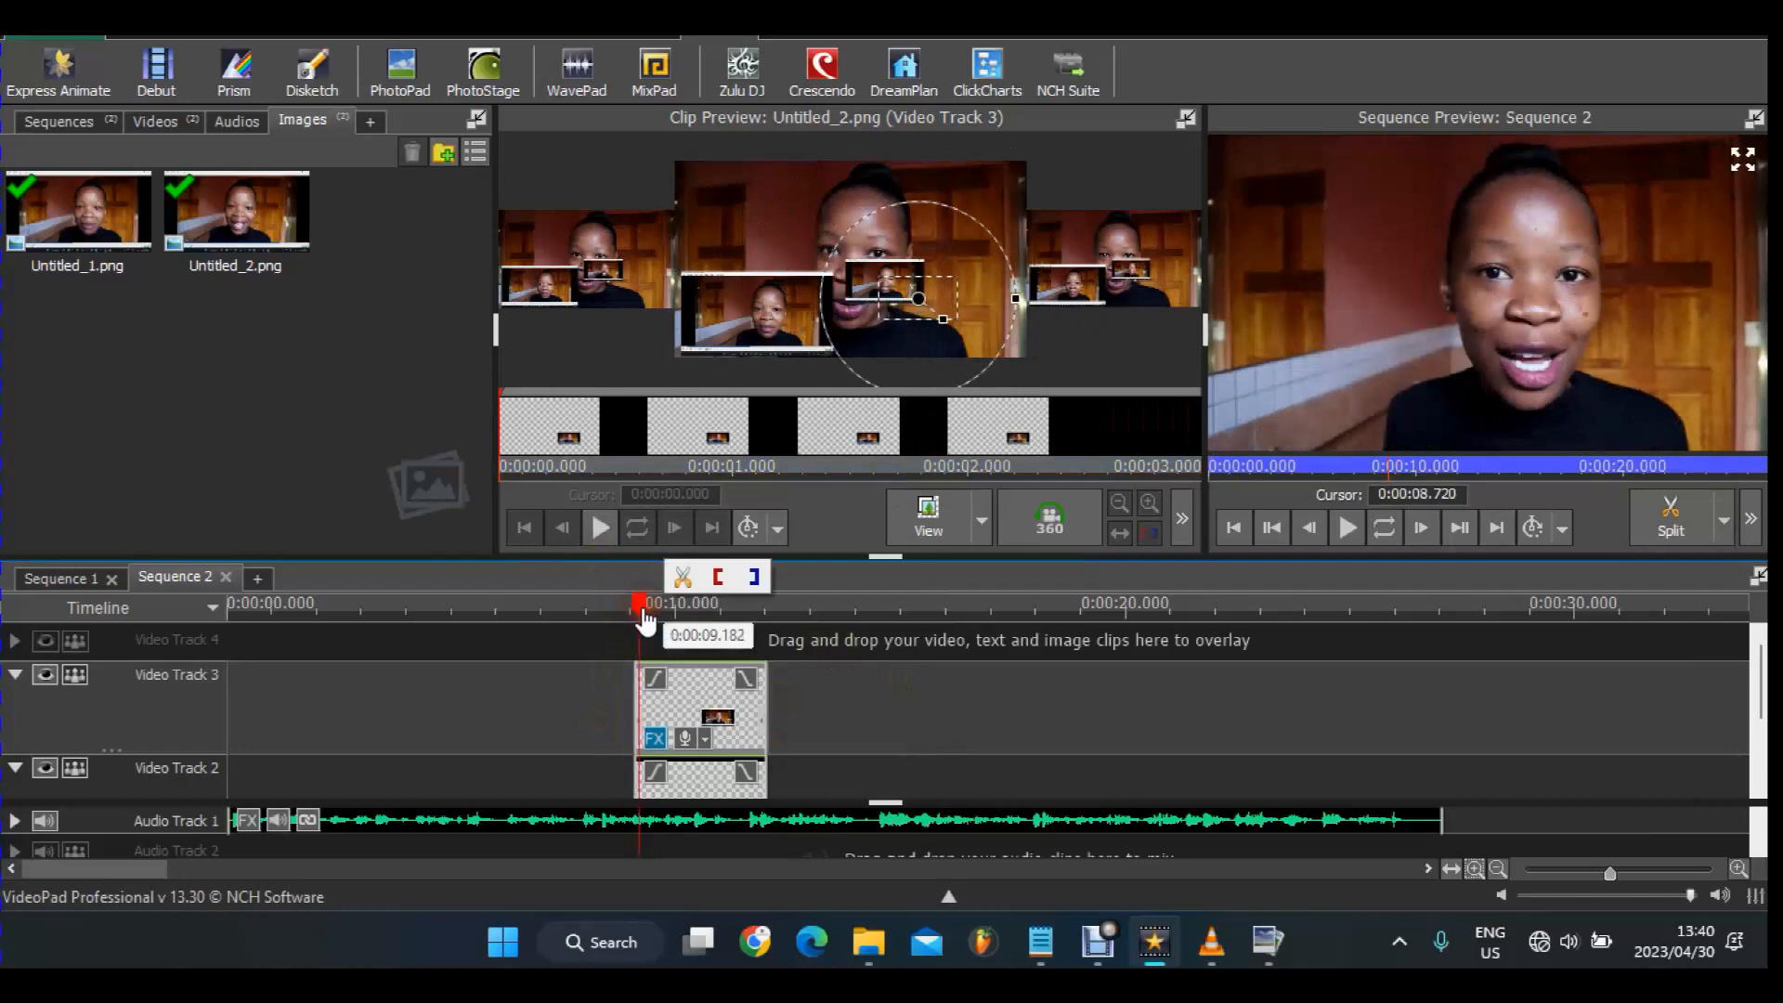
left_click(605, 610)
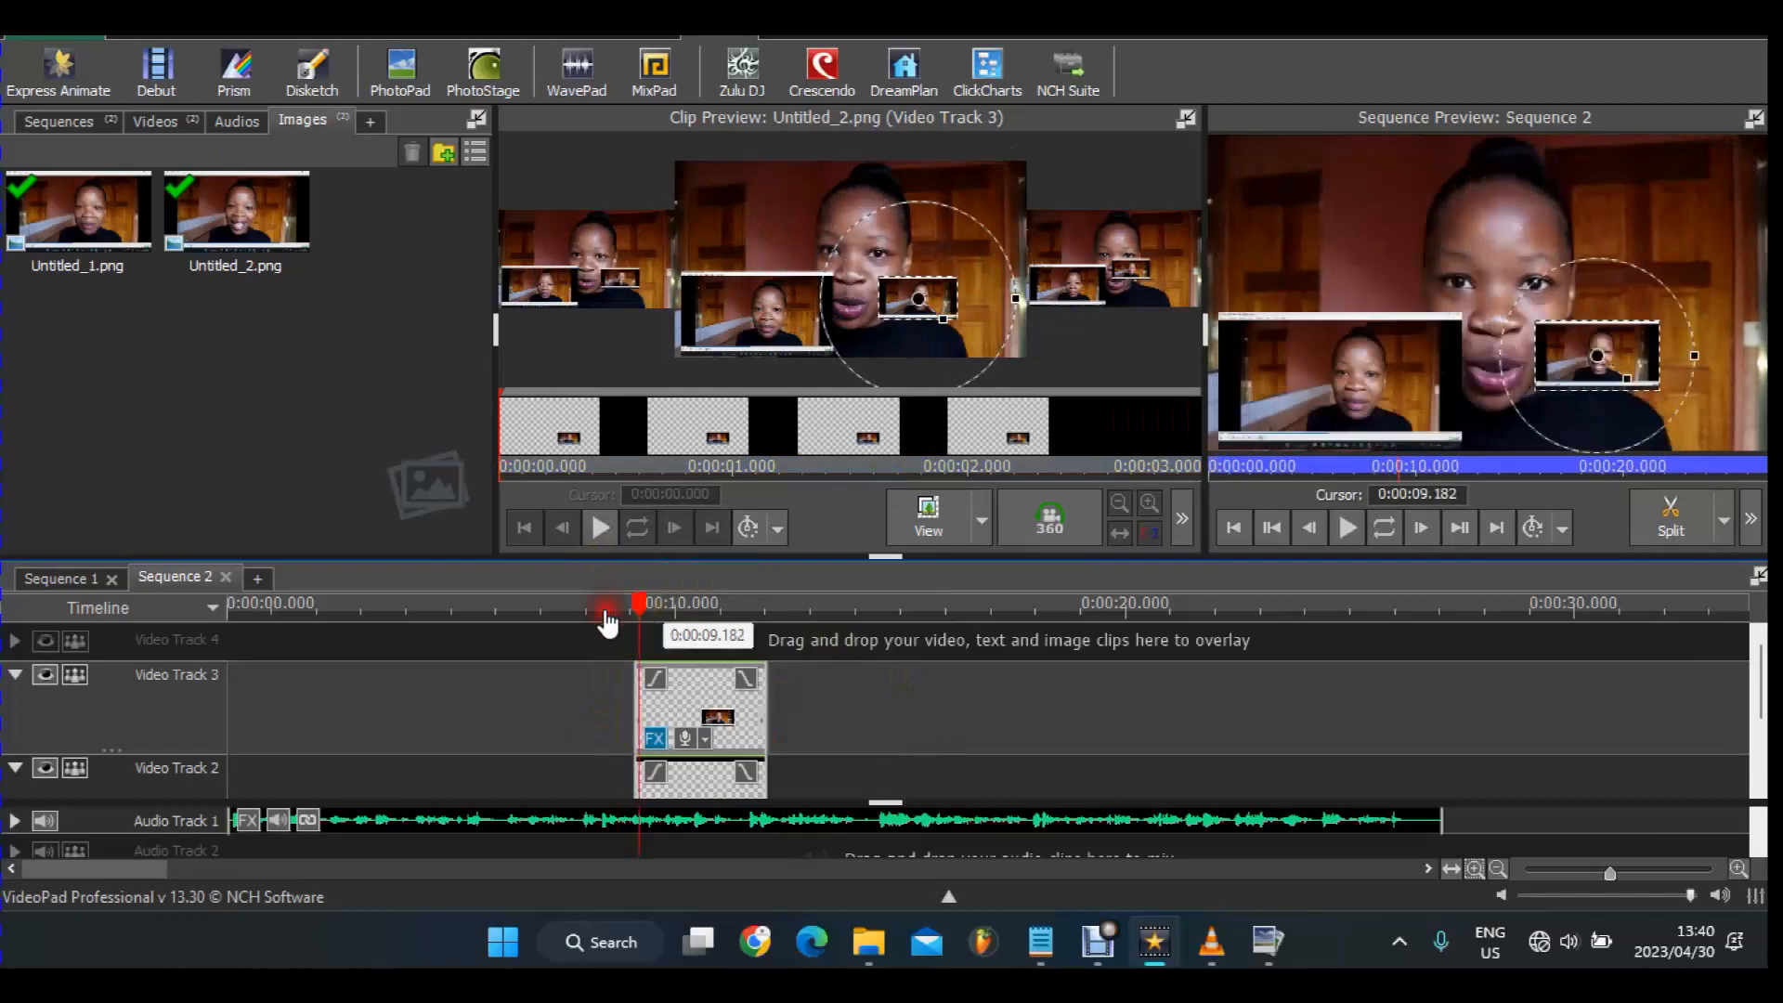
left_click(703, 610)
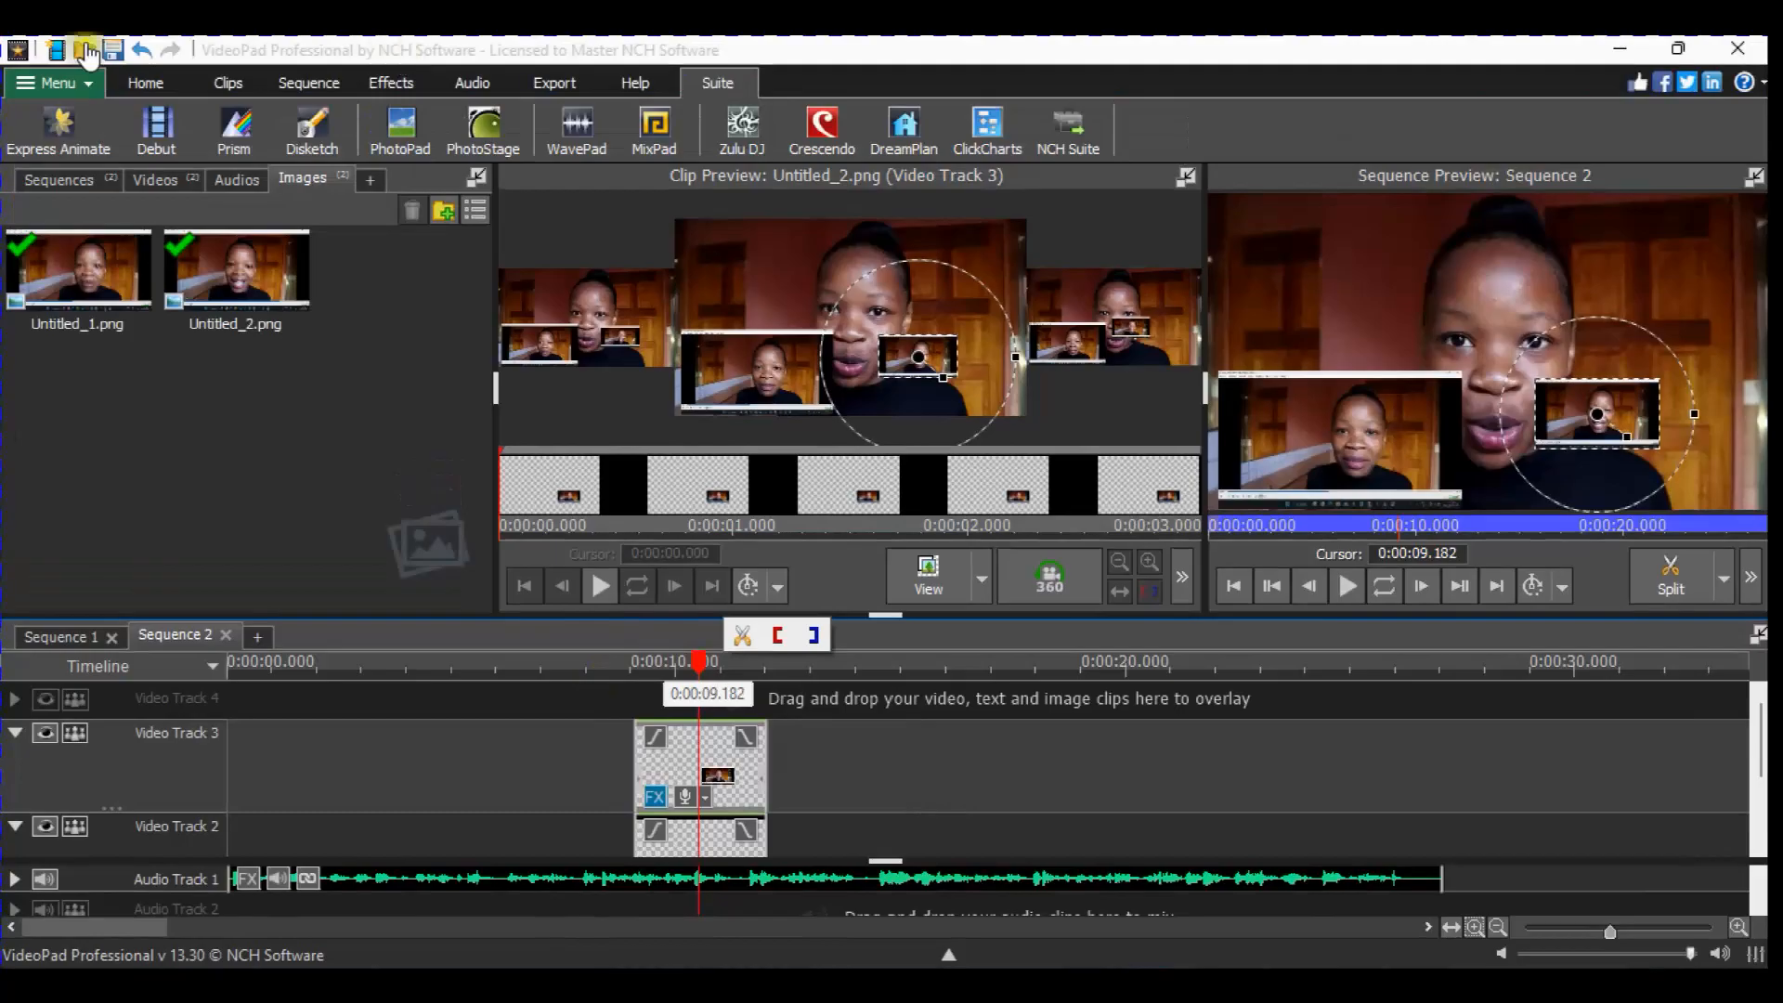
Undo the last repositioning of the Untitled_2.png overlay
left_click(143, 47)
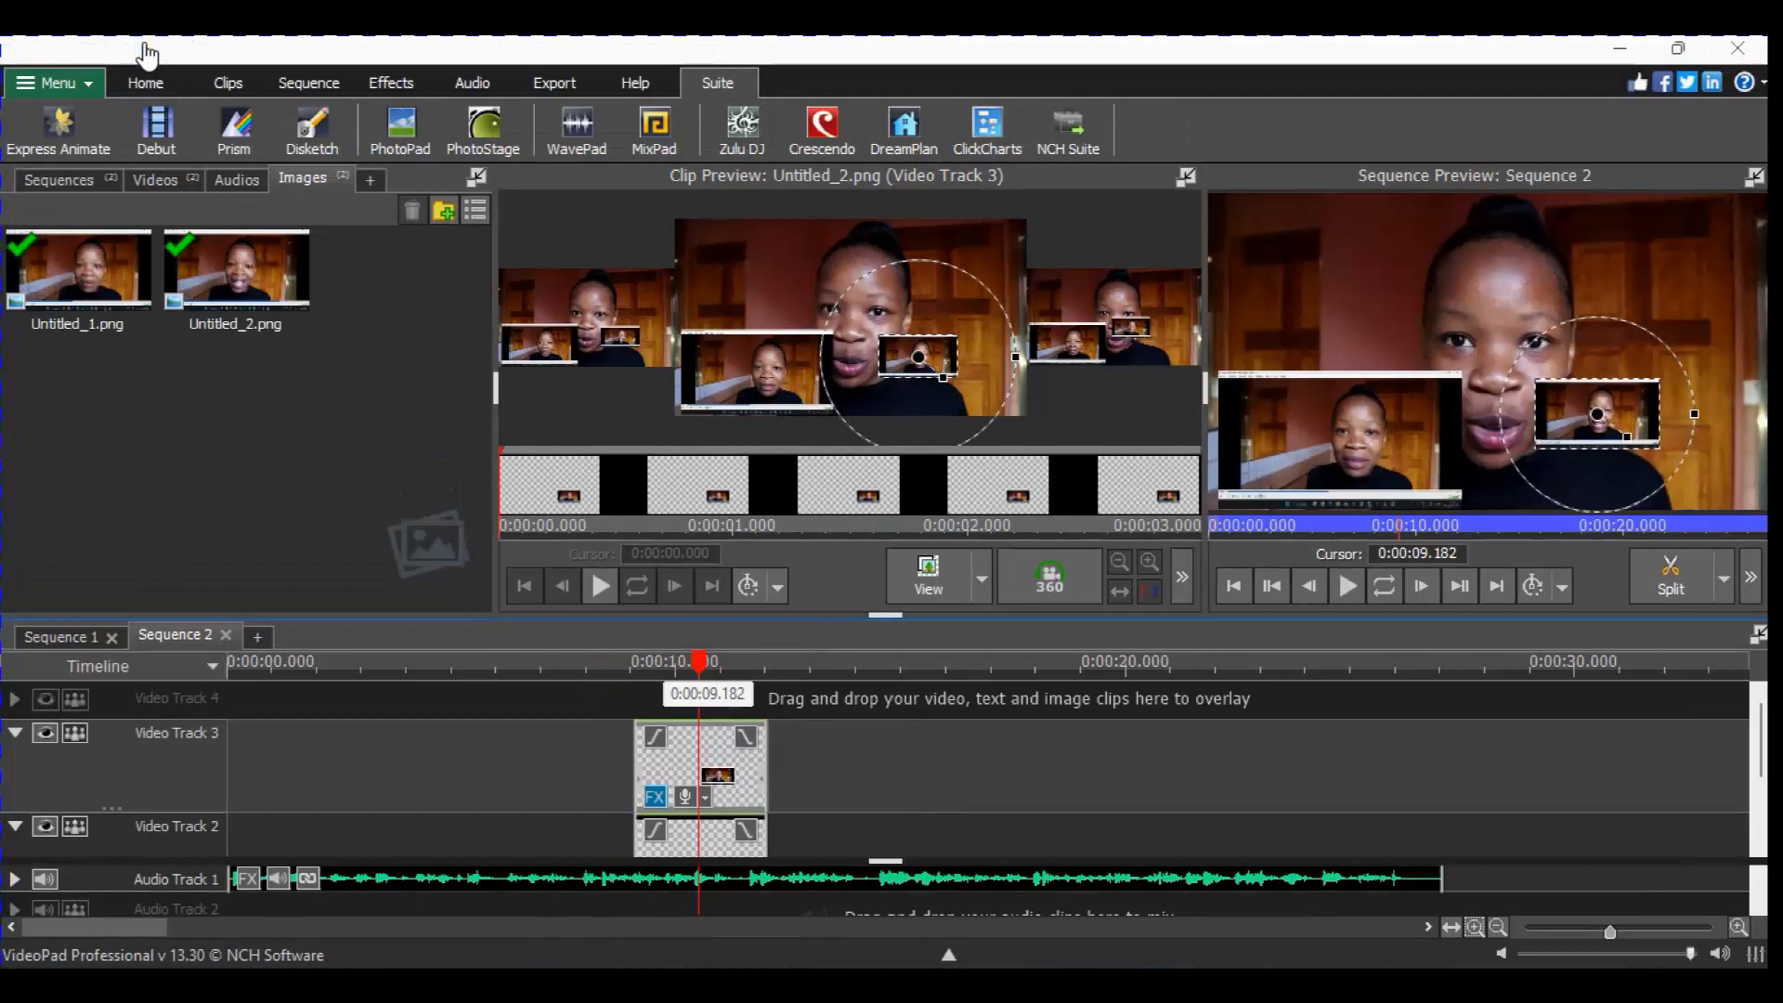
left_click(143, 50)
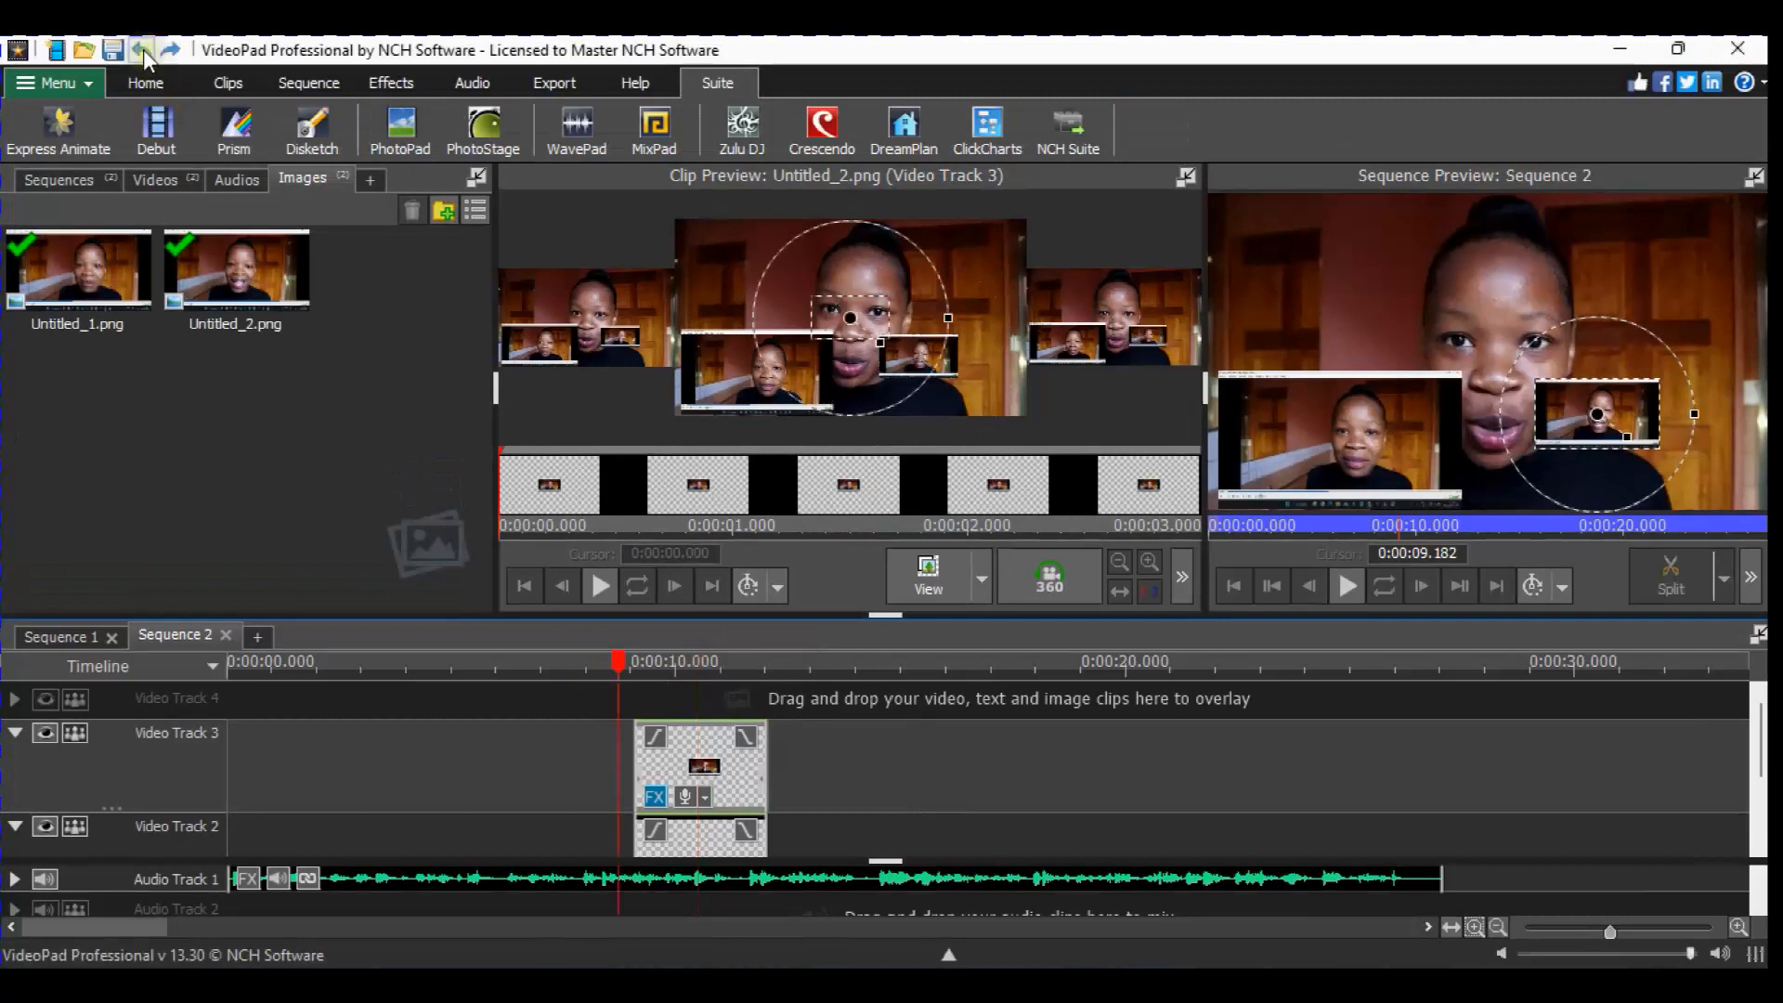
Undo the overlay edits on Sequence 2 back to the point where only the main video is on the timeline
left_click(143, 52)
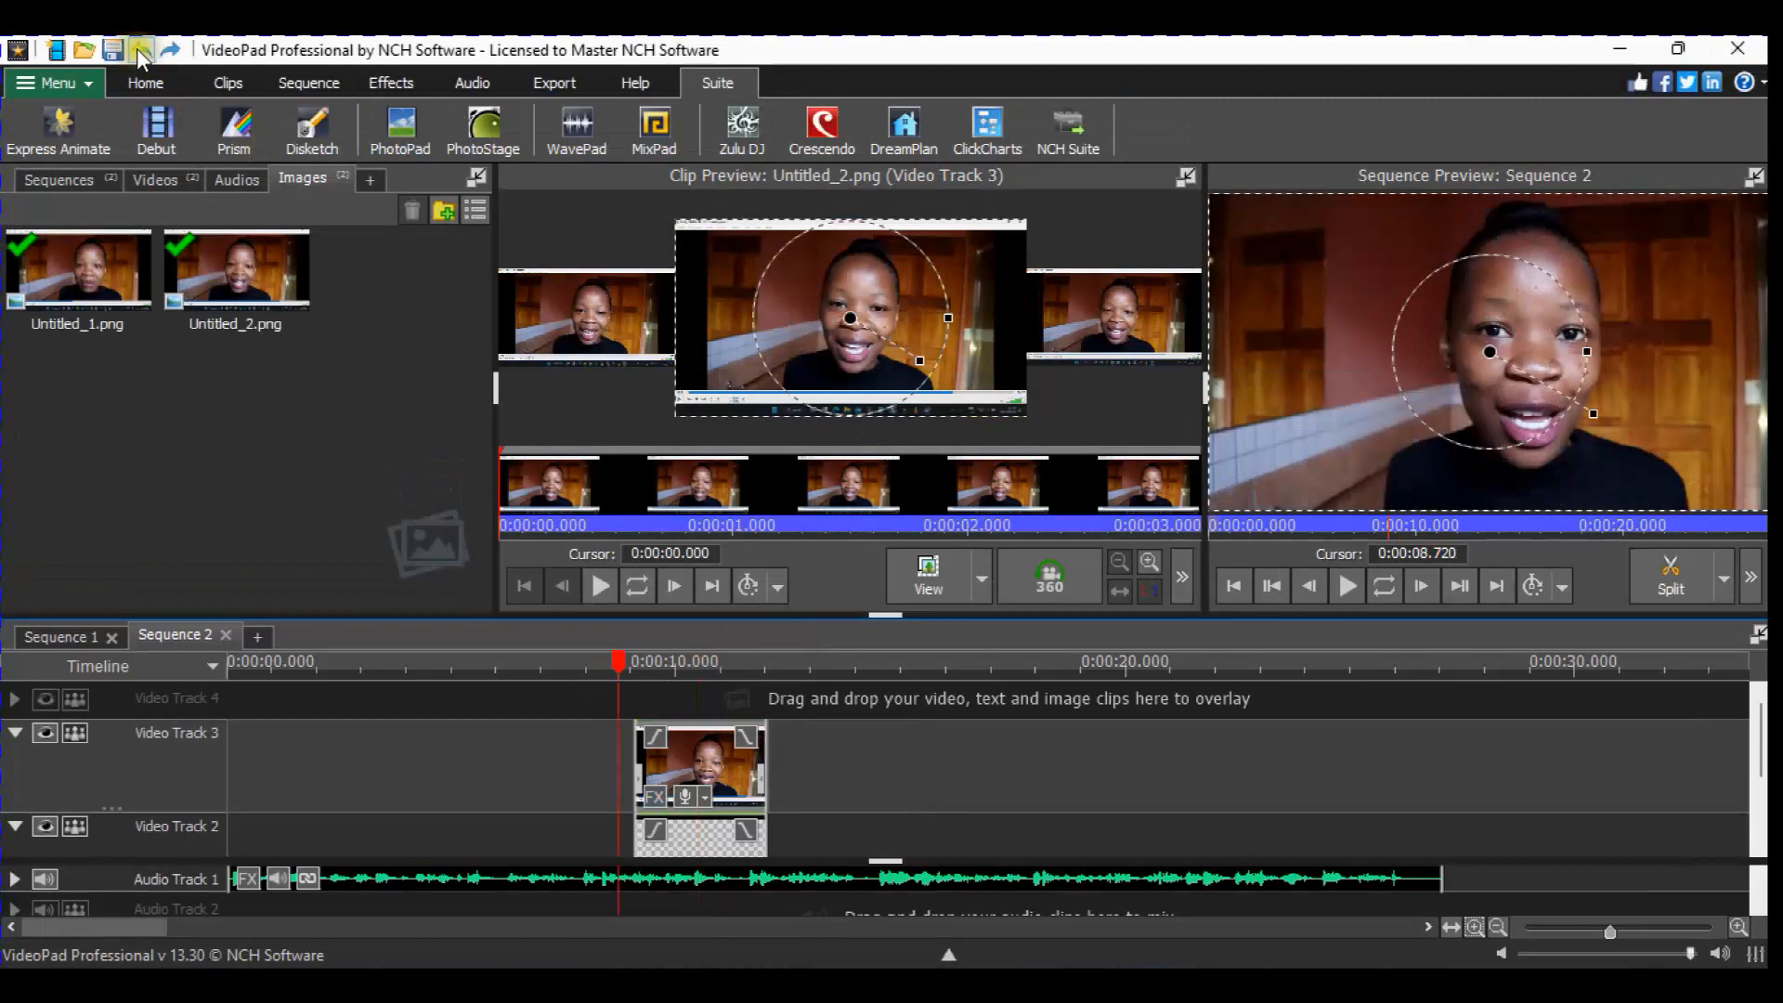
left_click(140, 52)
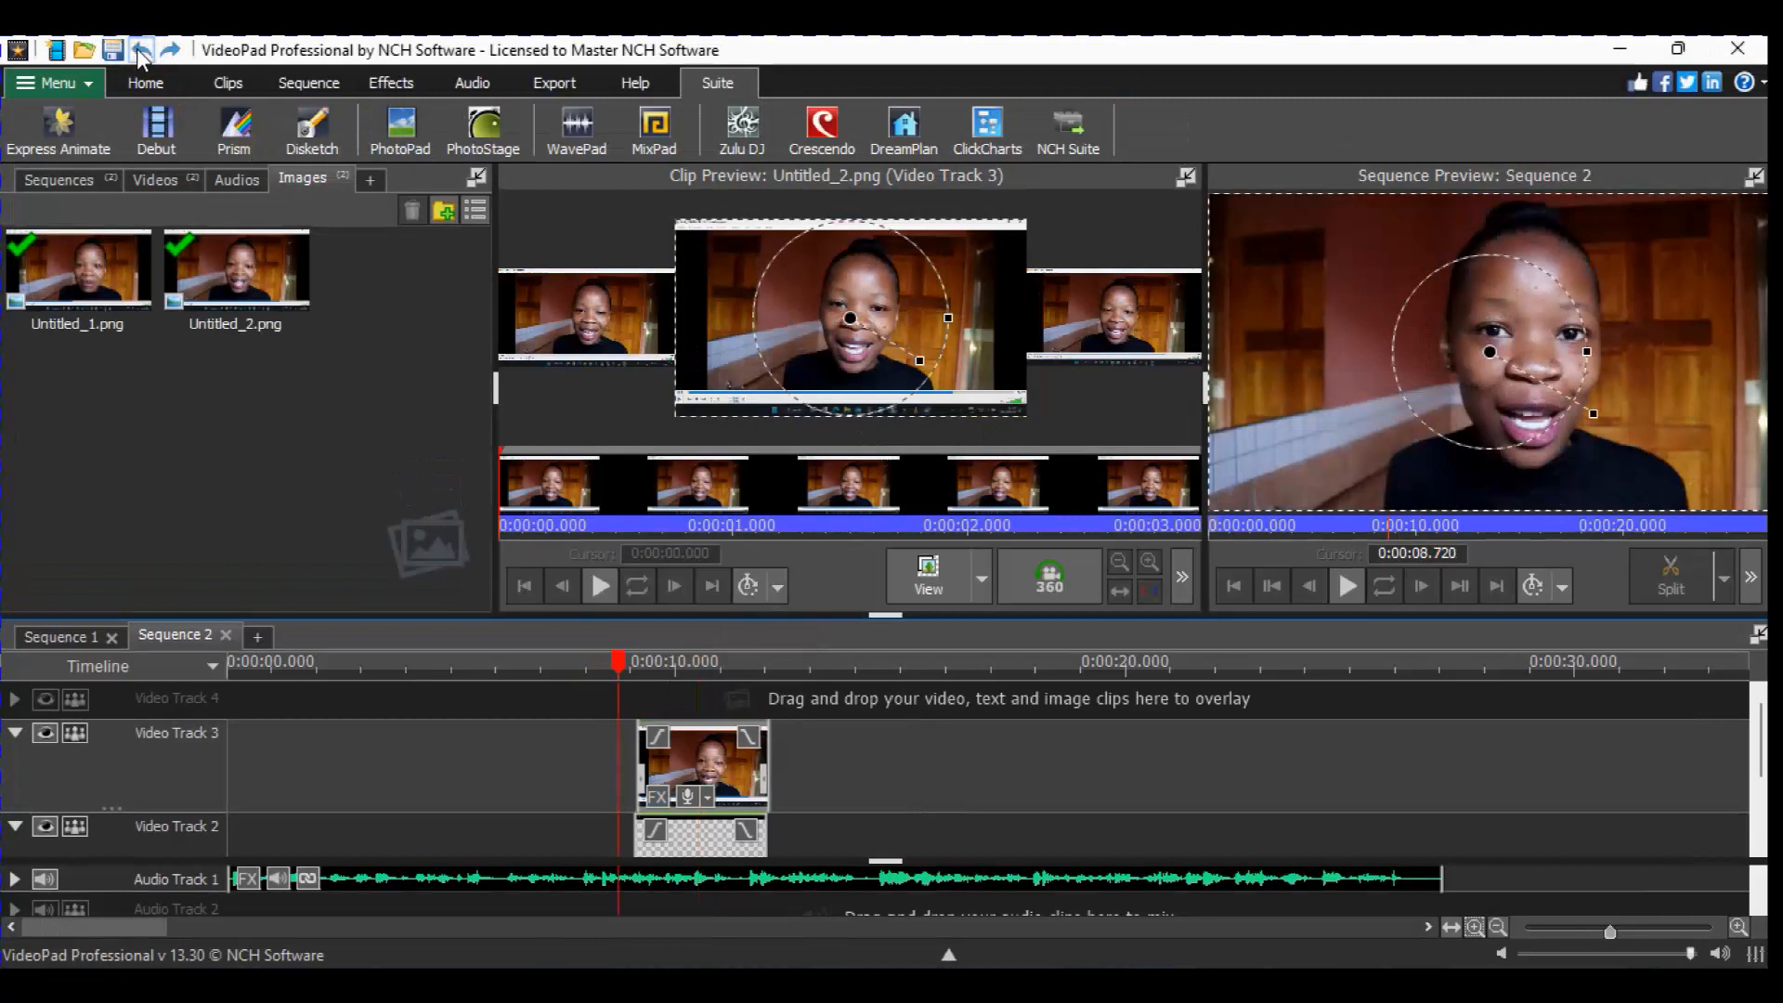
left_click(140, 53)
left_click(140, 53)
left_click(139, 52)
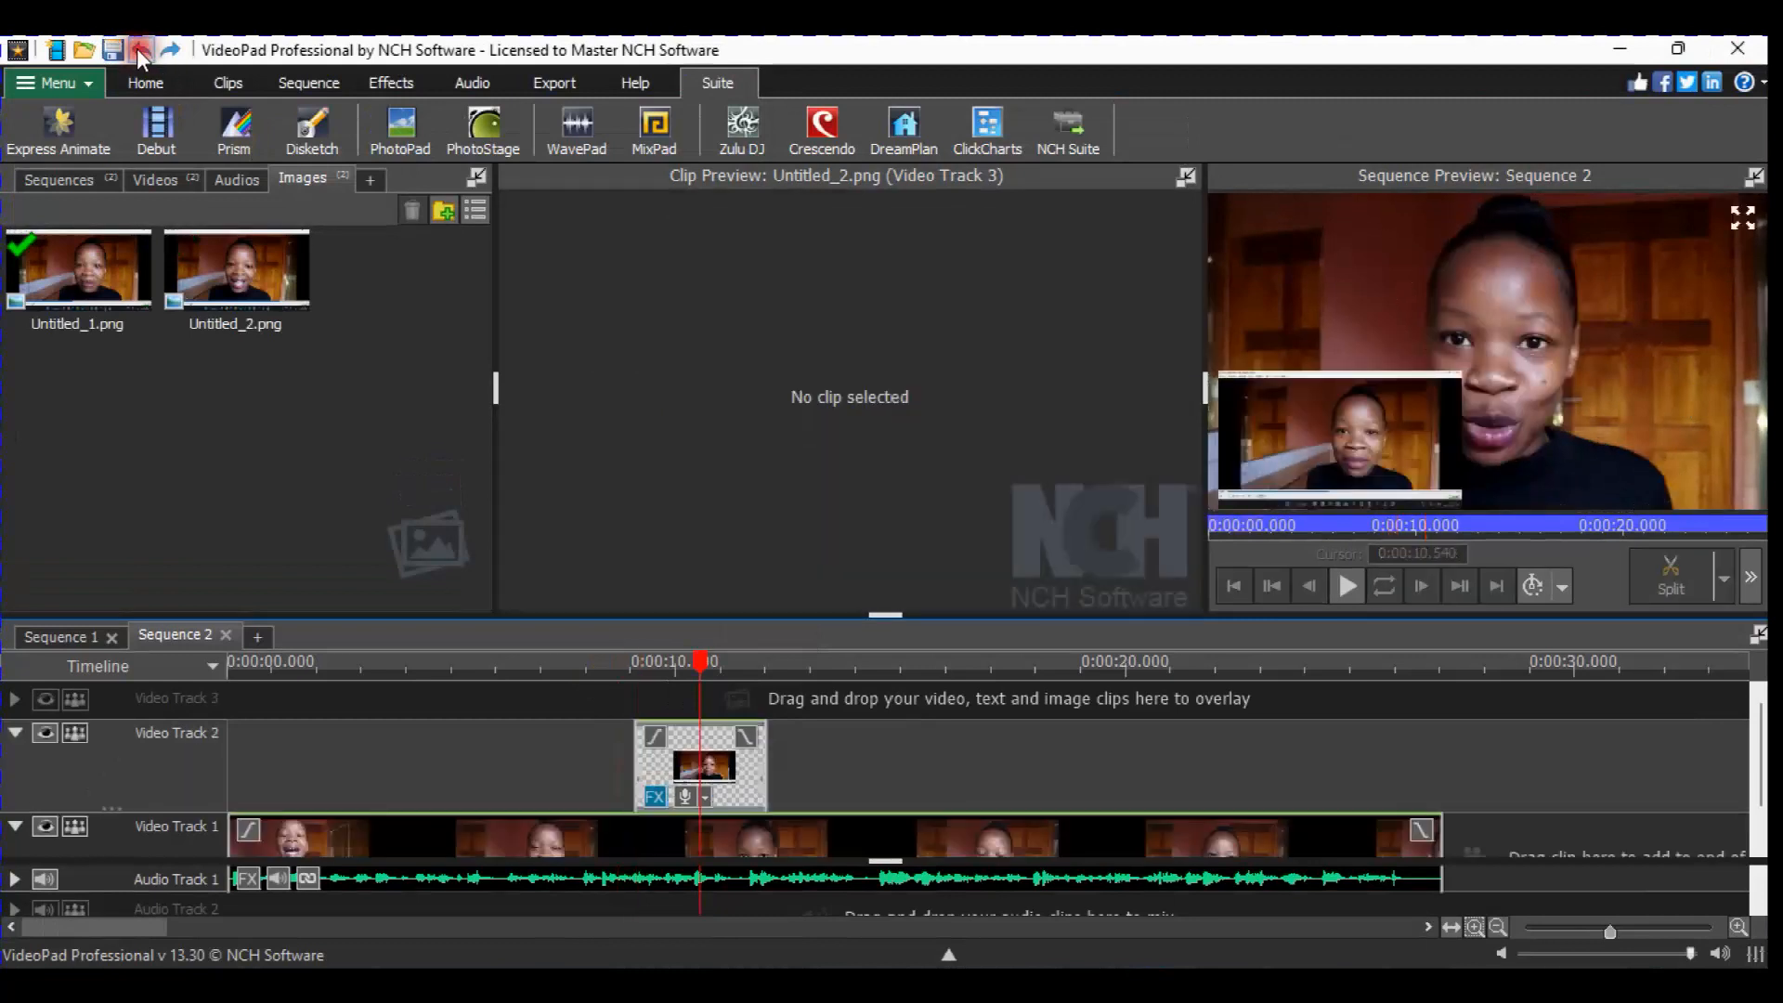
left_click(139, 52)
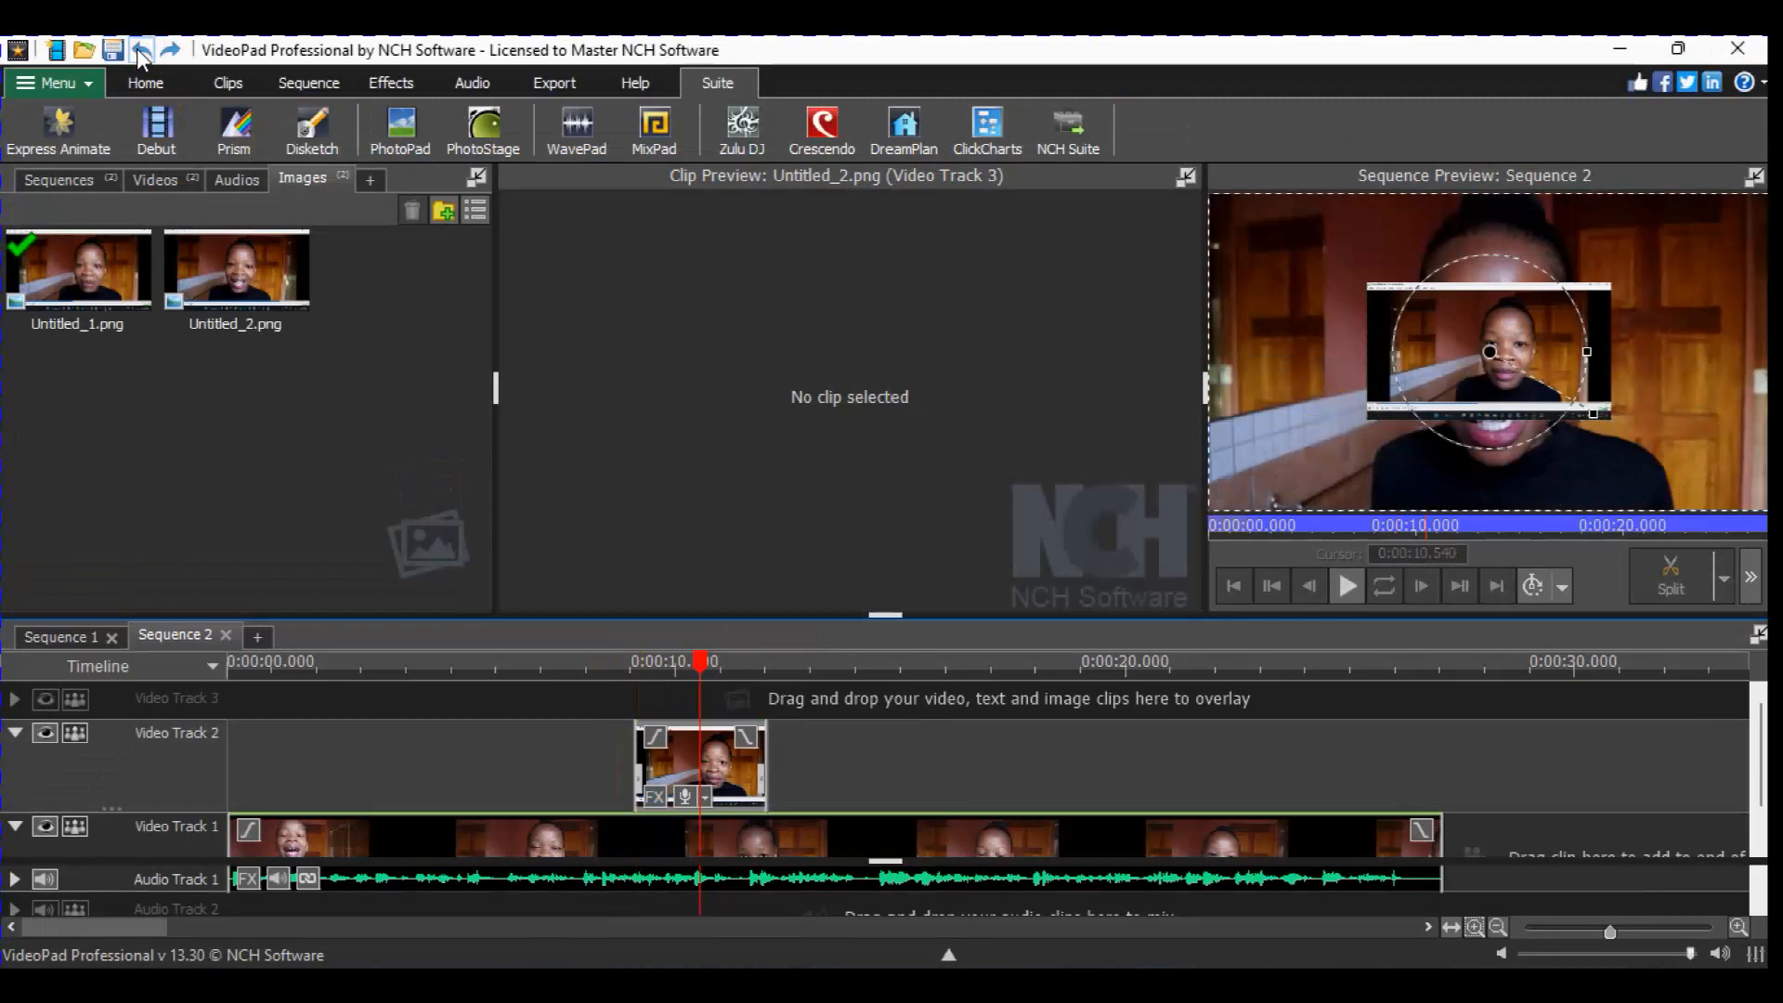
left_click(140, 52)
left_click(139, 52)
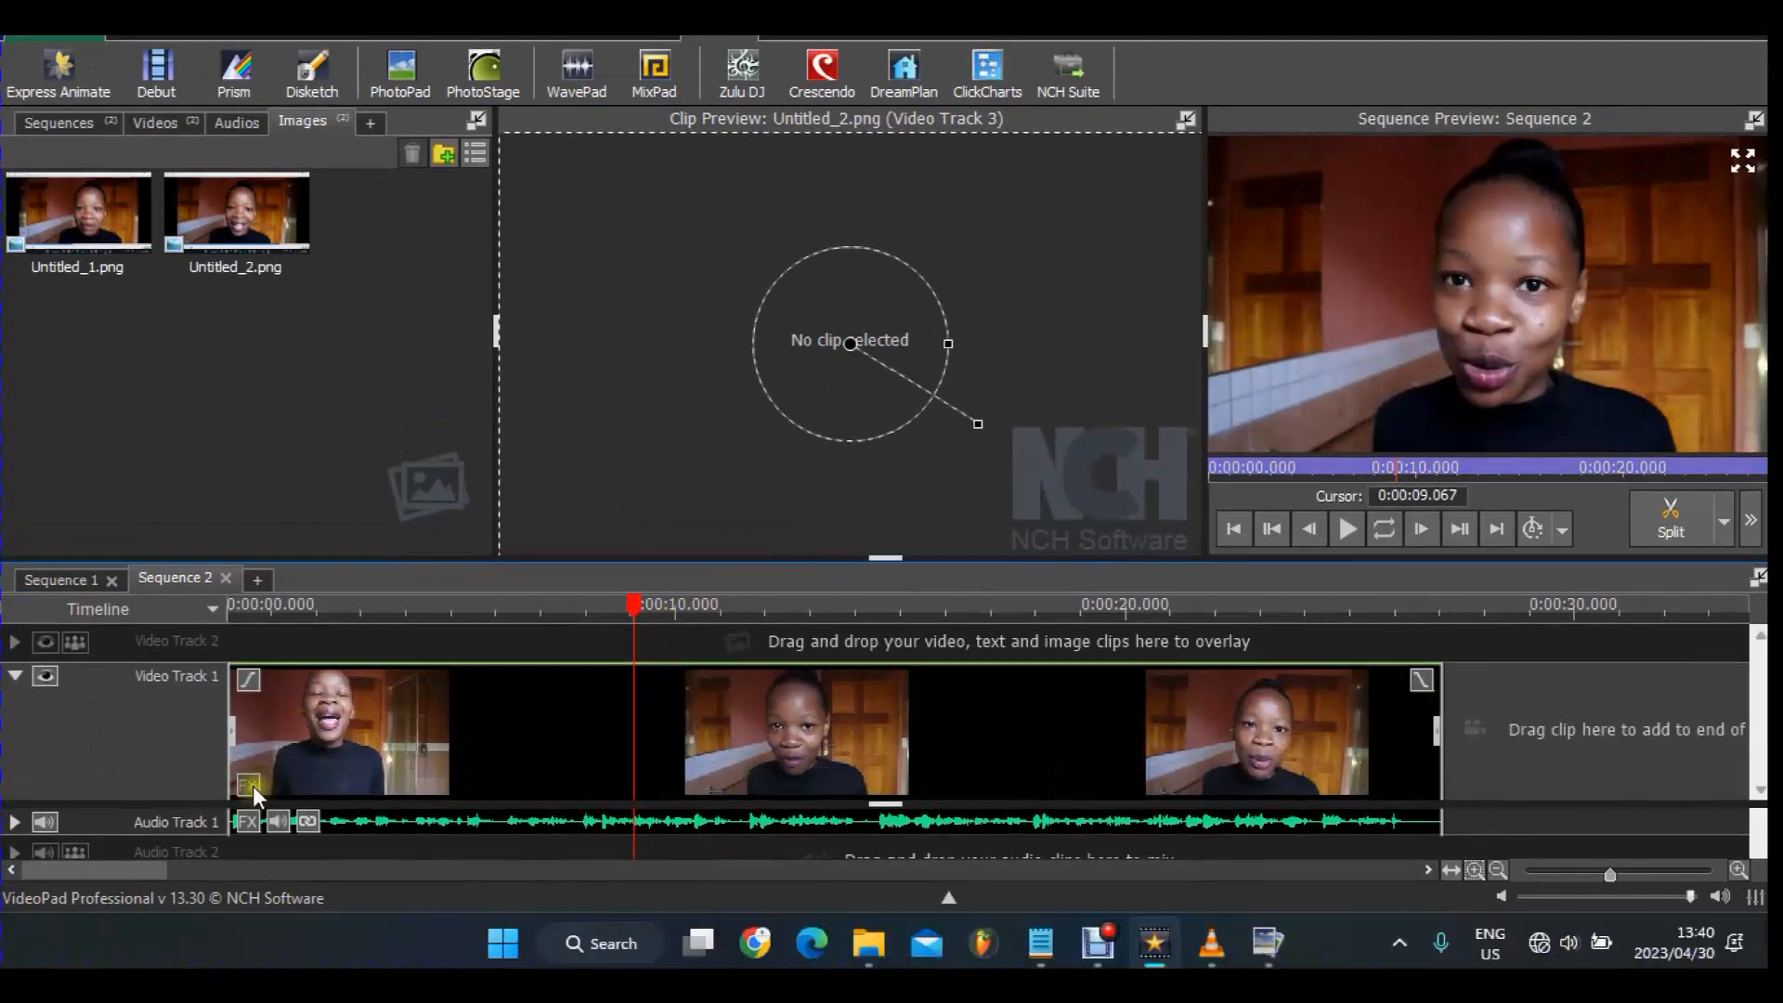
Try the Scale effect with Picture in Picture: Bottom-Left on the MVI_6084.MP4 clip, and remove the effect
left_click(253, 843)
left_click(249, 786)
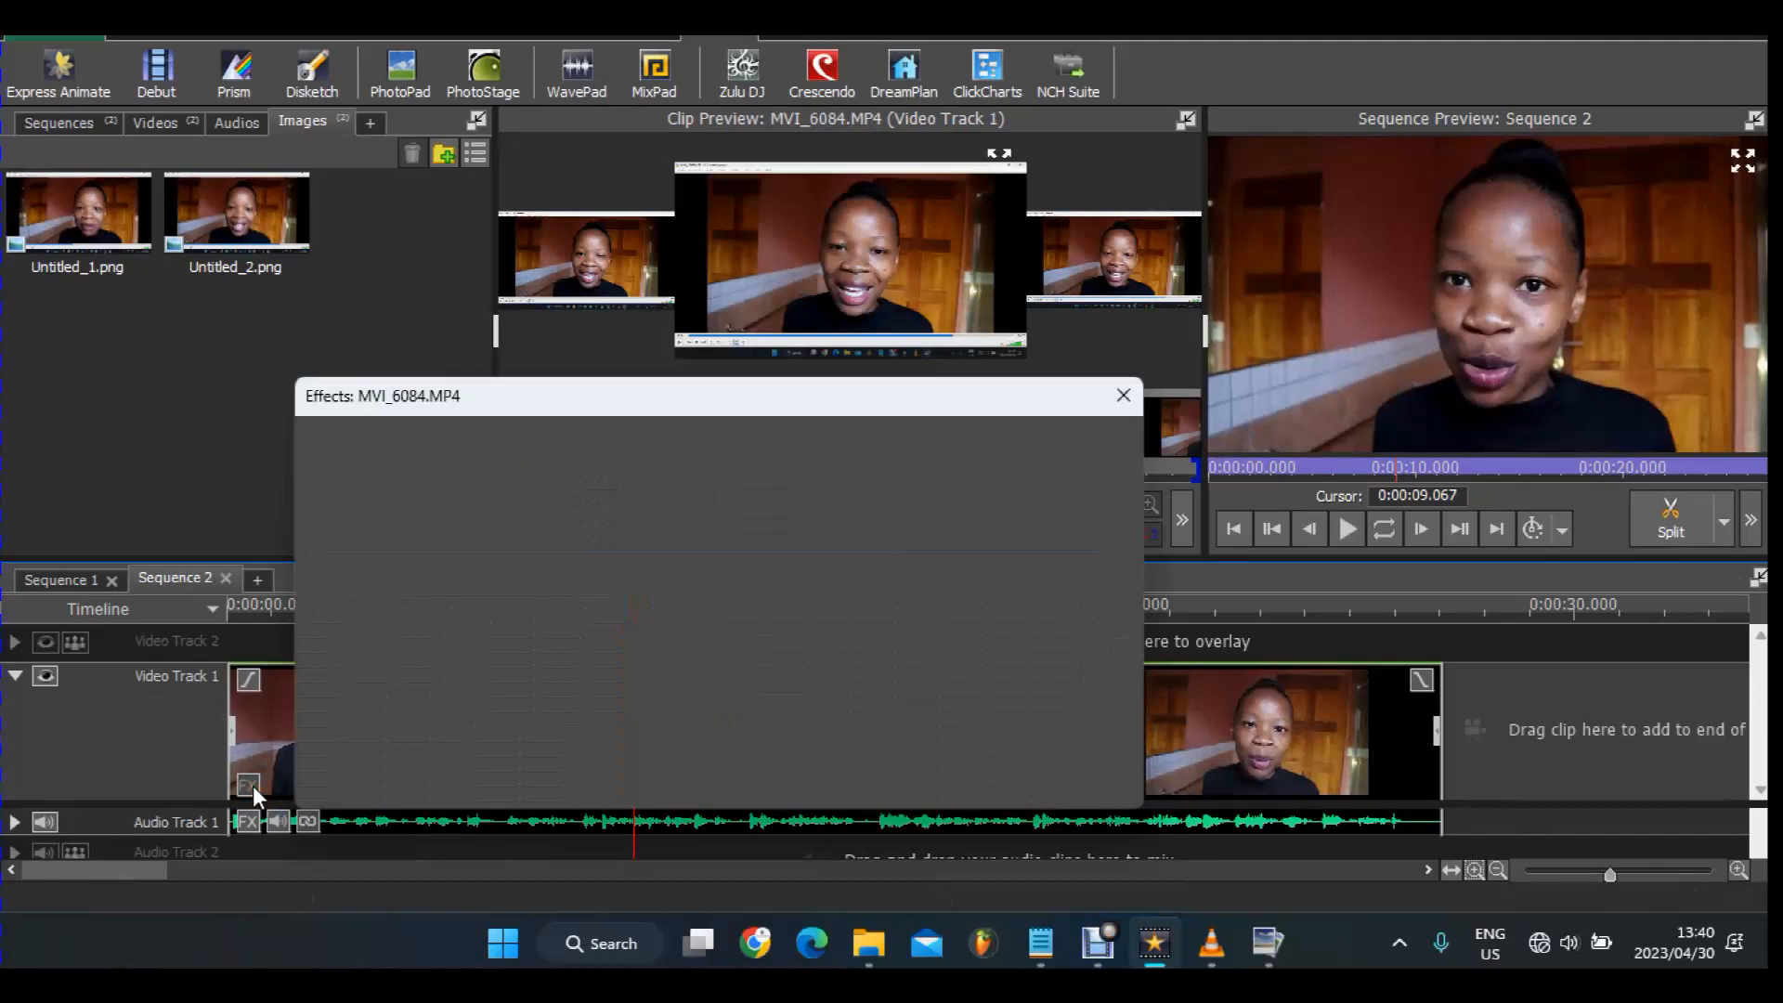
left_click(694, 585)
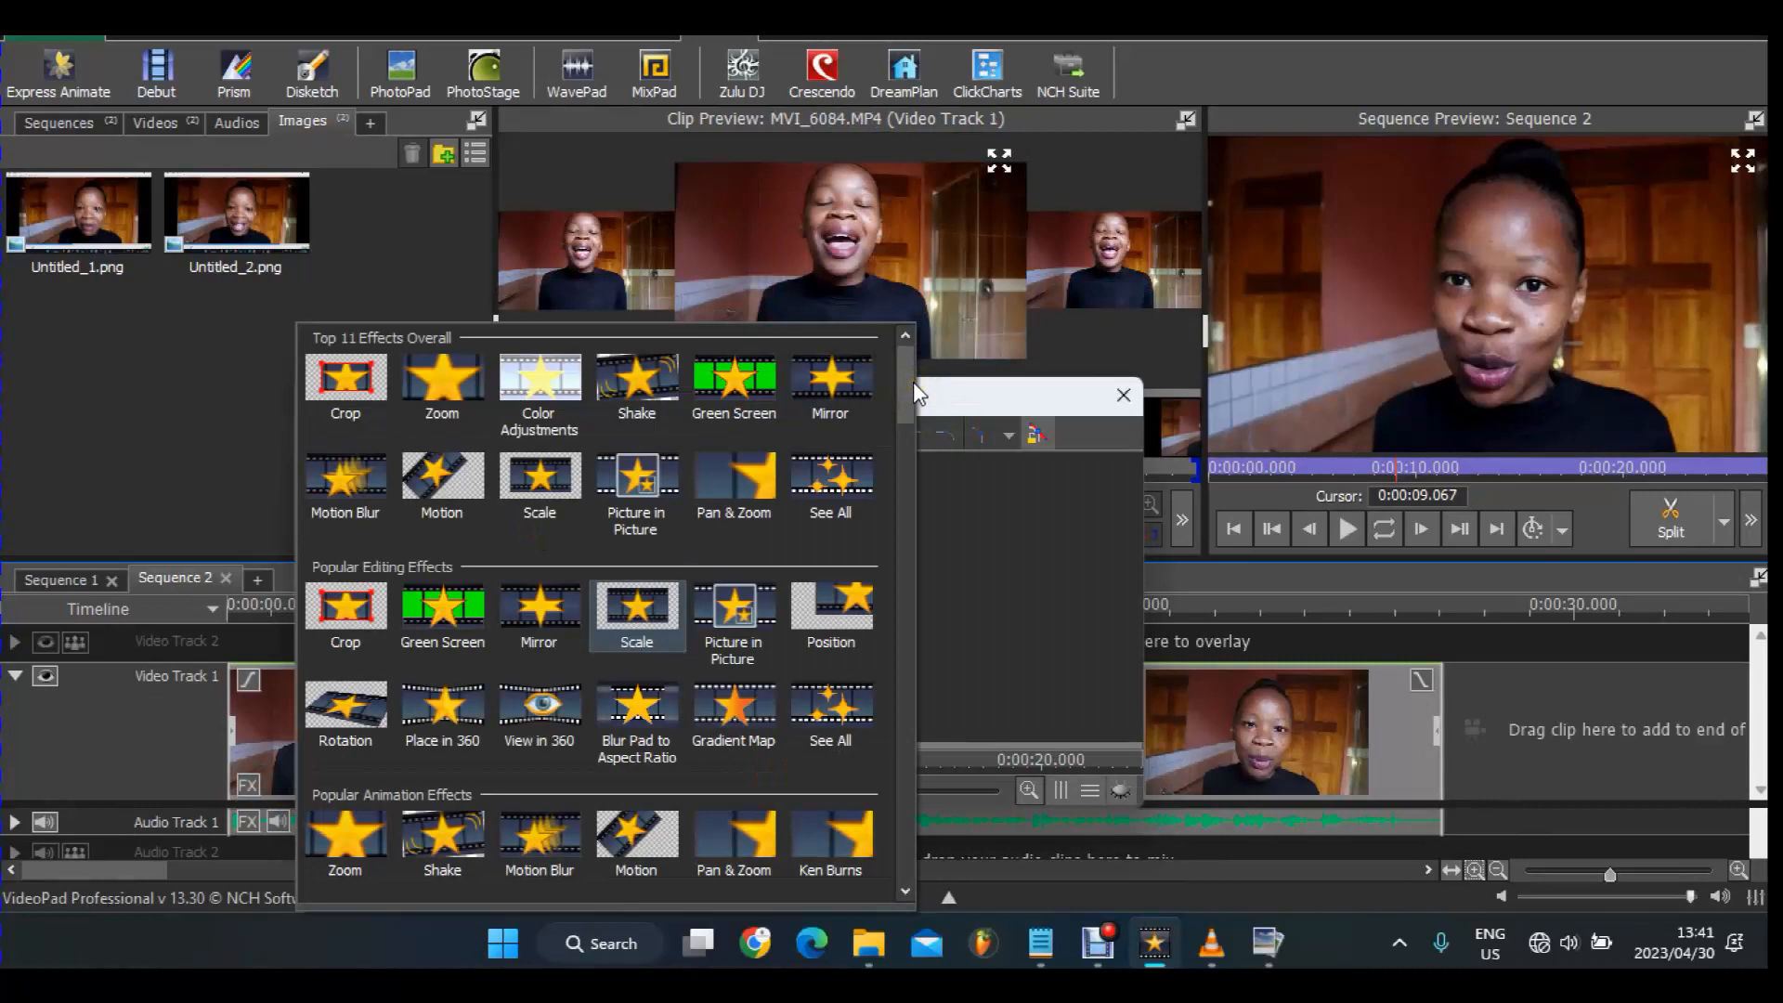
left_click(660, 466)
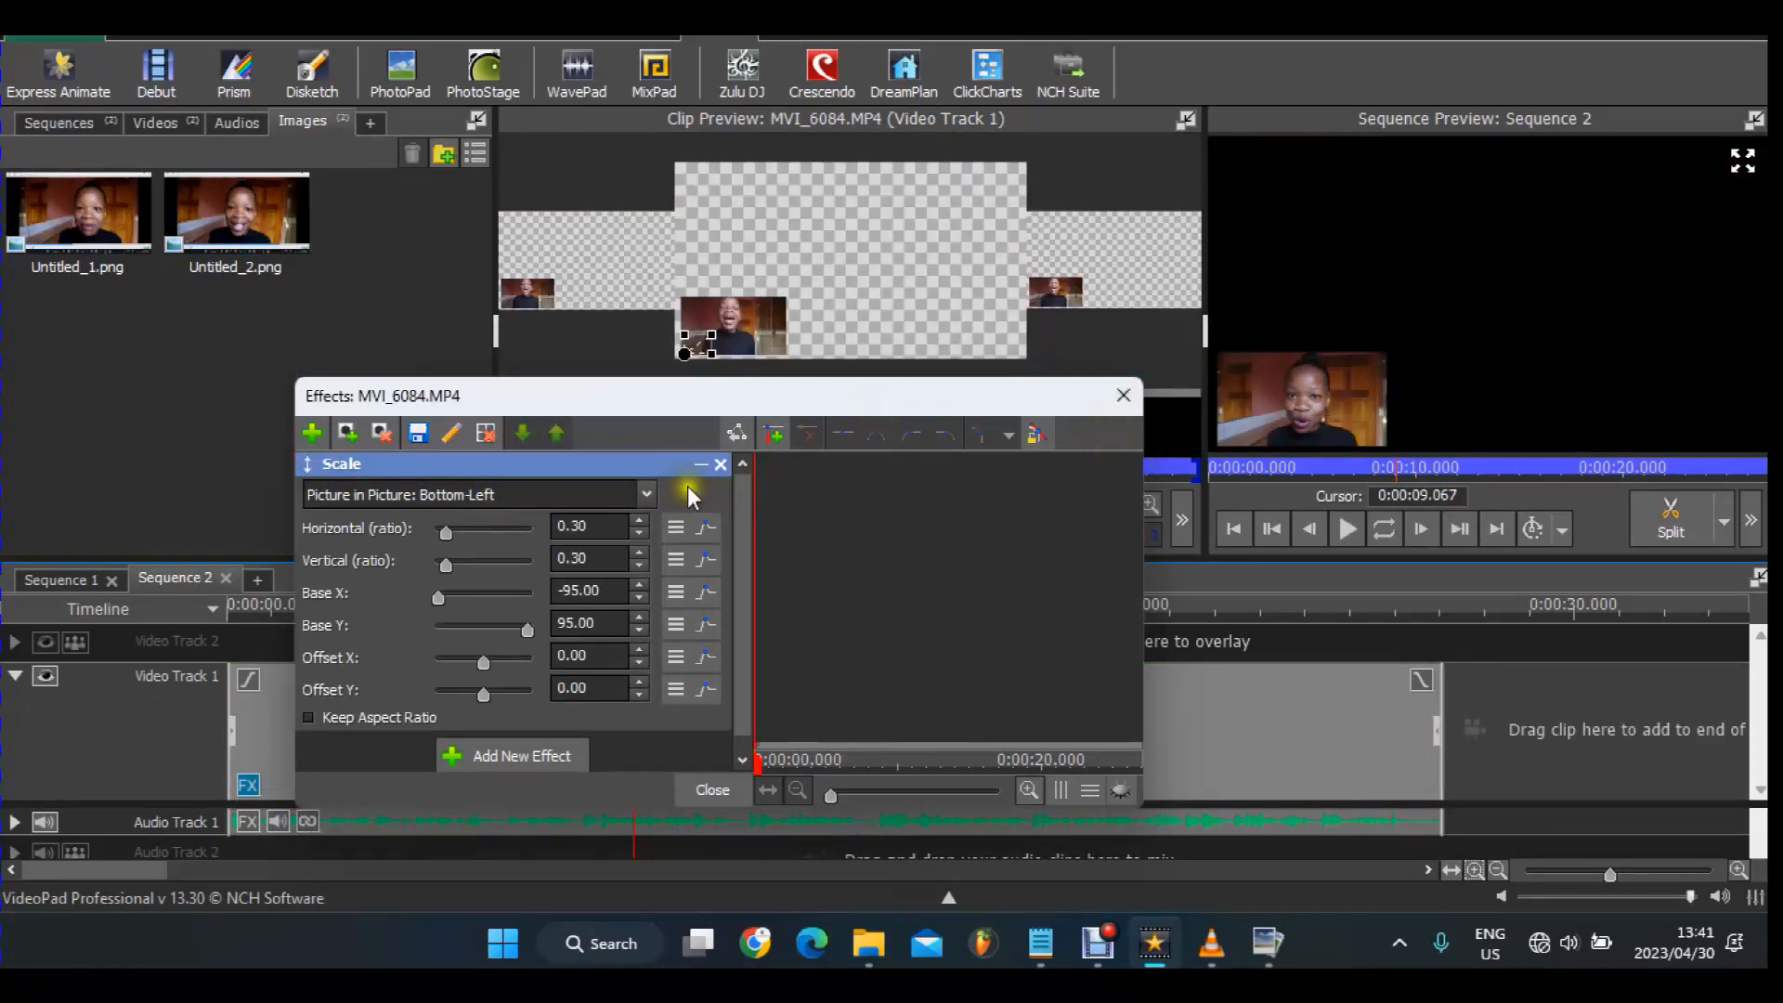
left_click(728, 466)
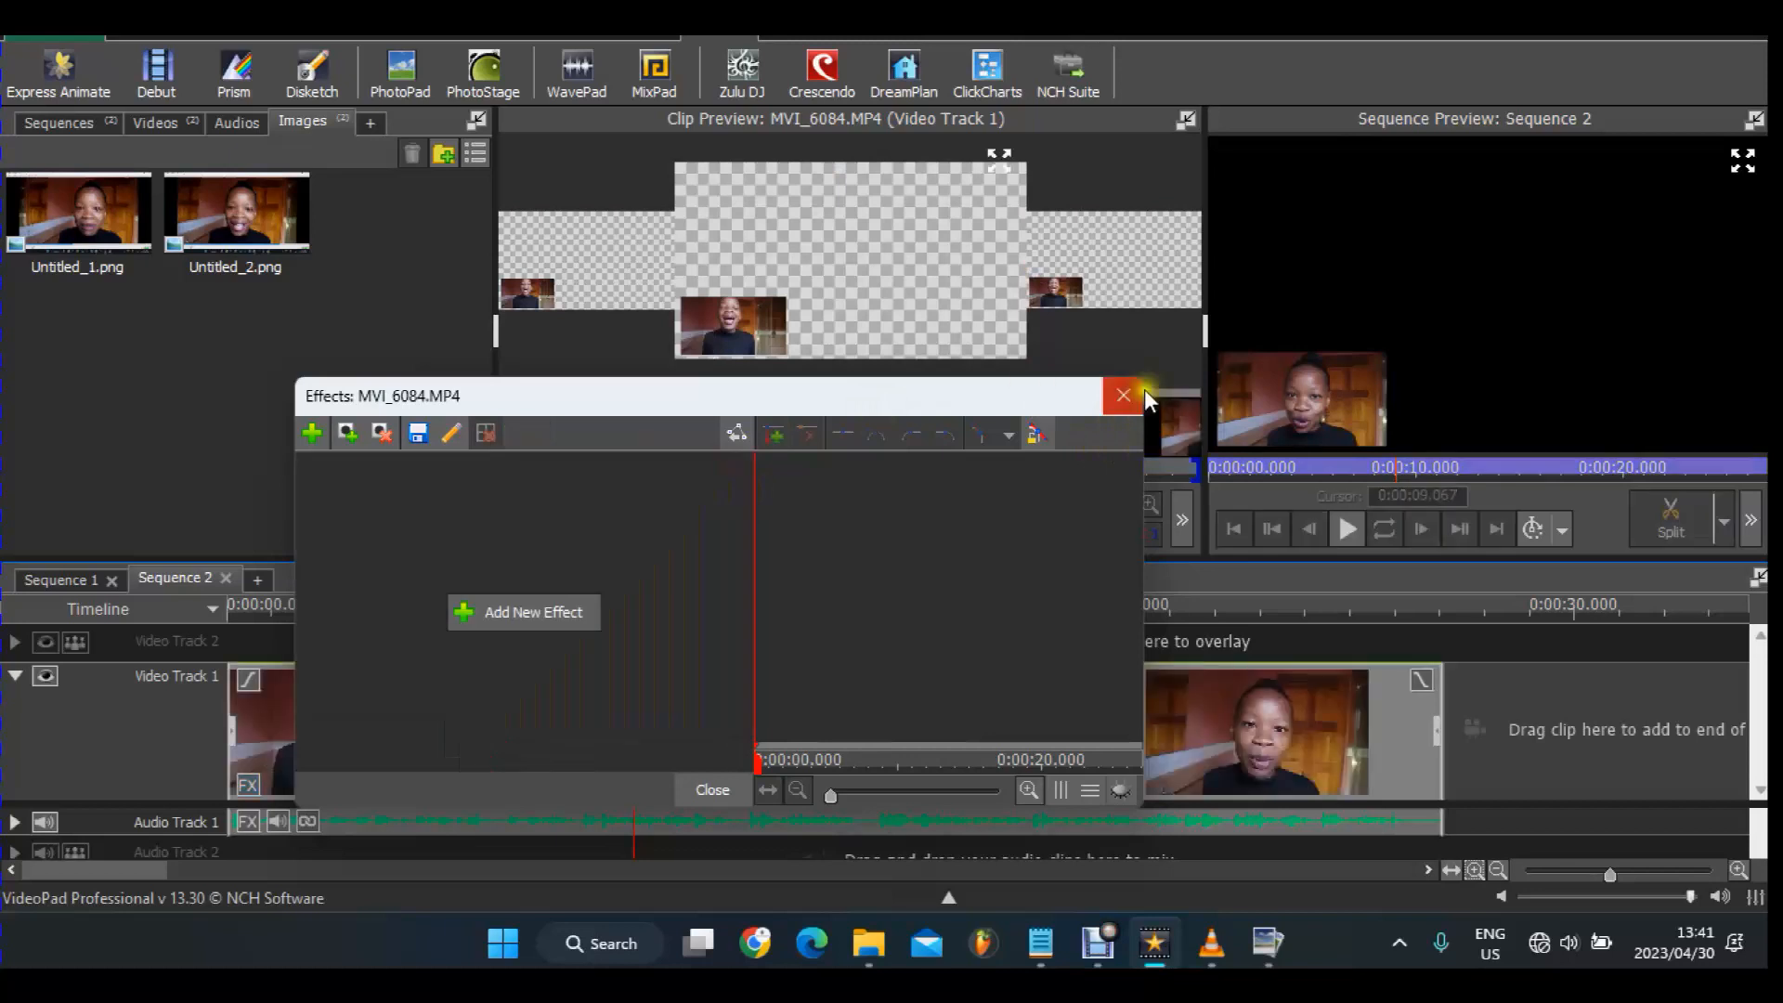
left_click(1124, 396)
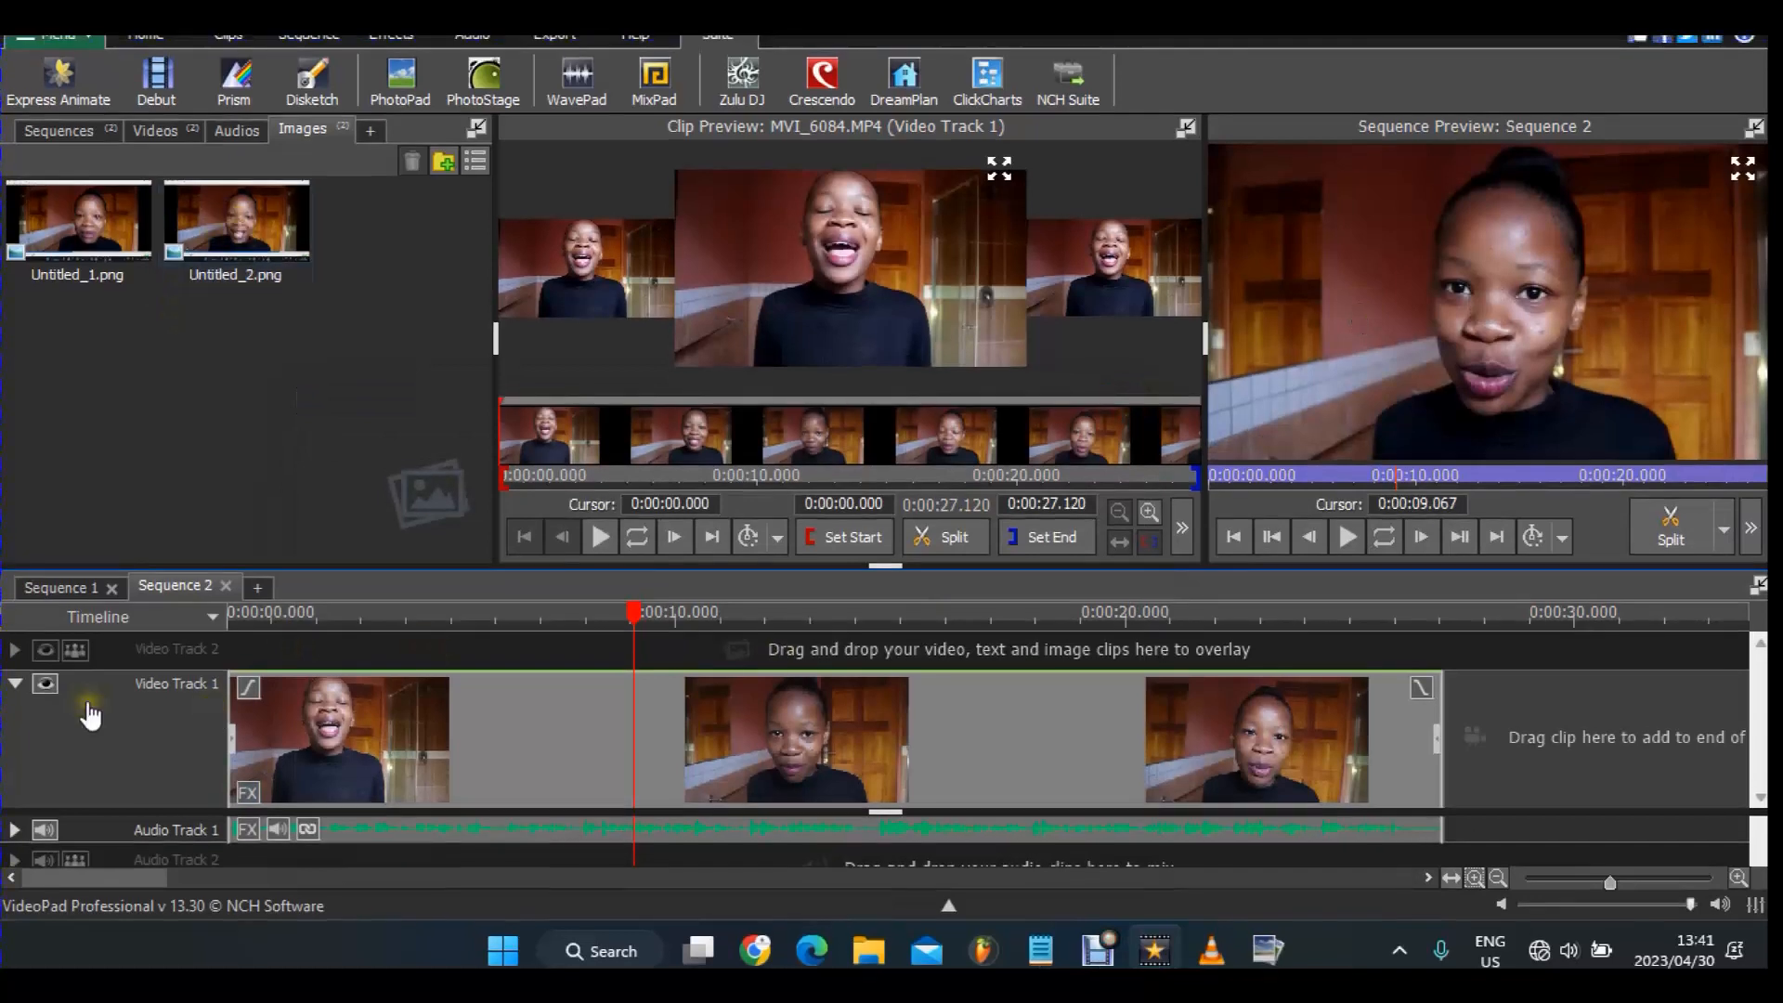
Overlay the image Untitled_2.png near the start of Sequence 2 and move its track below the main video track
right_click(90, 715)
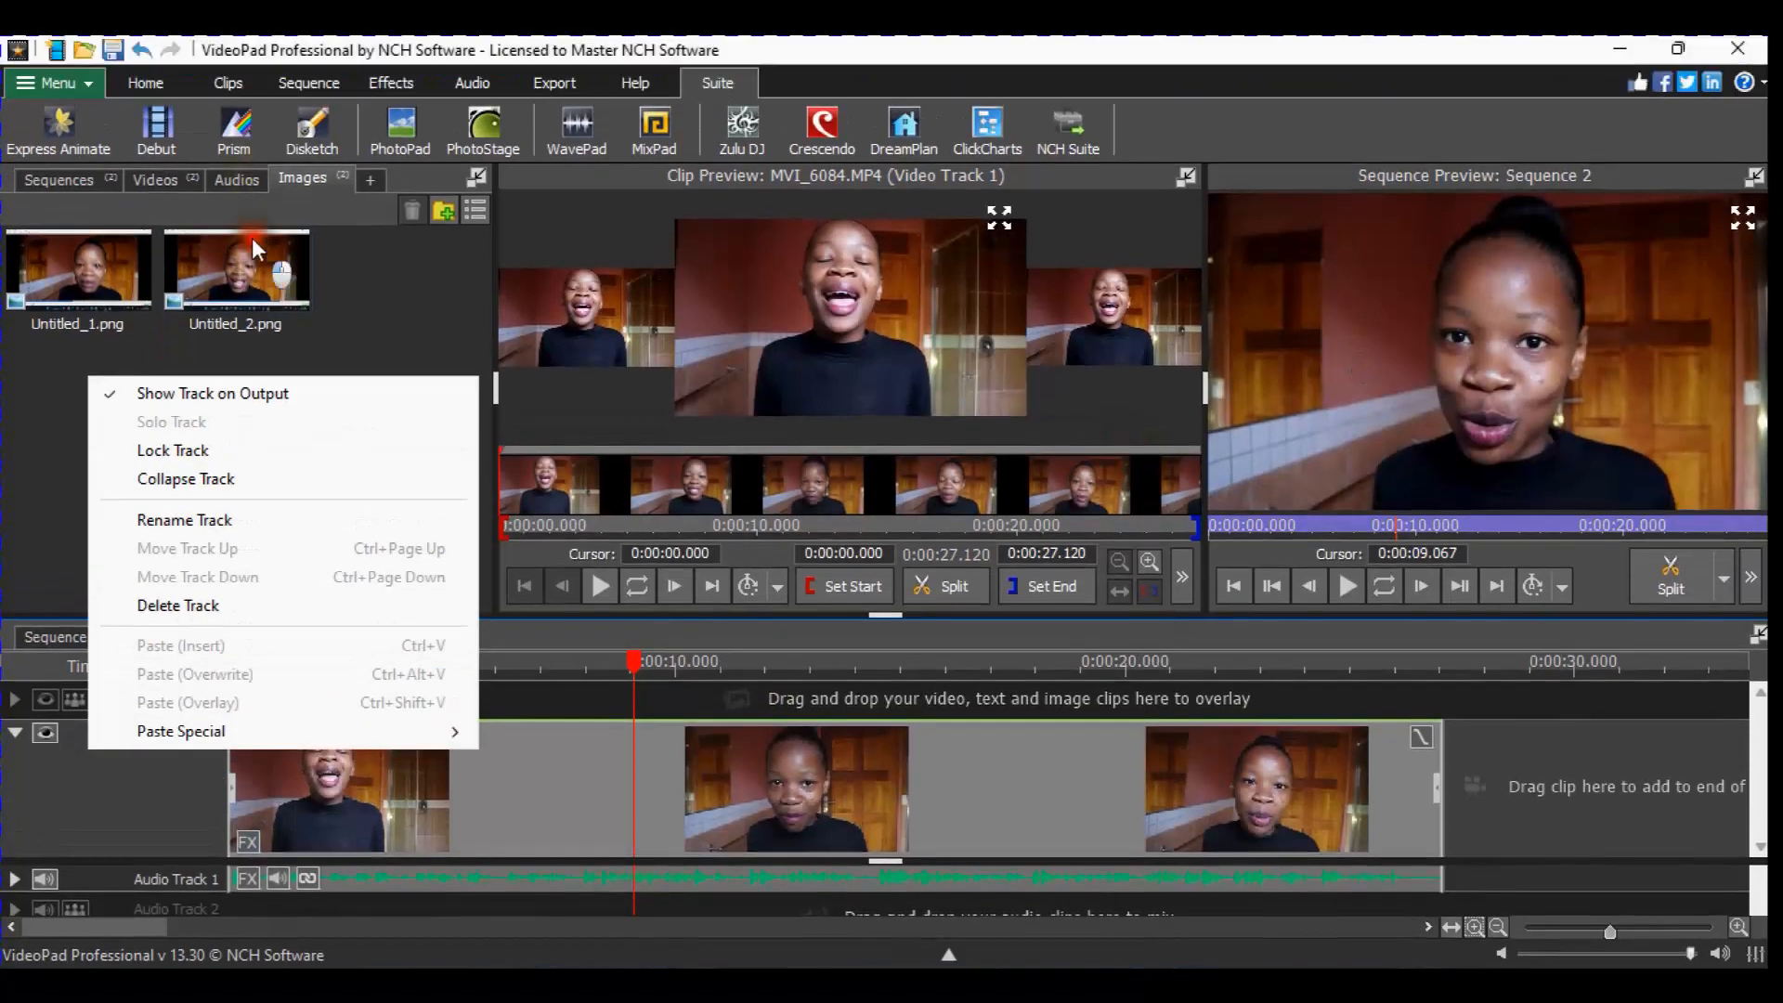
left_click(236, 277)
left_click_drag(236, 279, 265, 695)
right_click(174, 736)
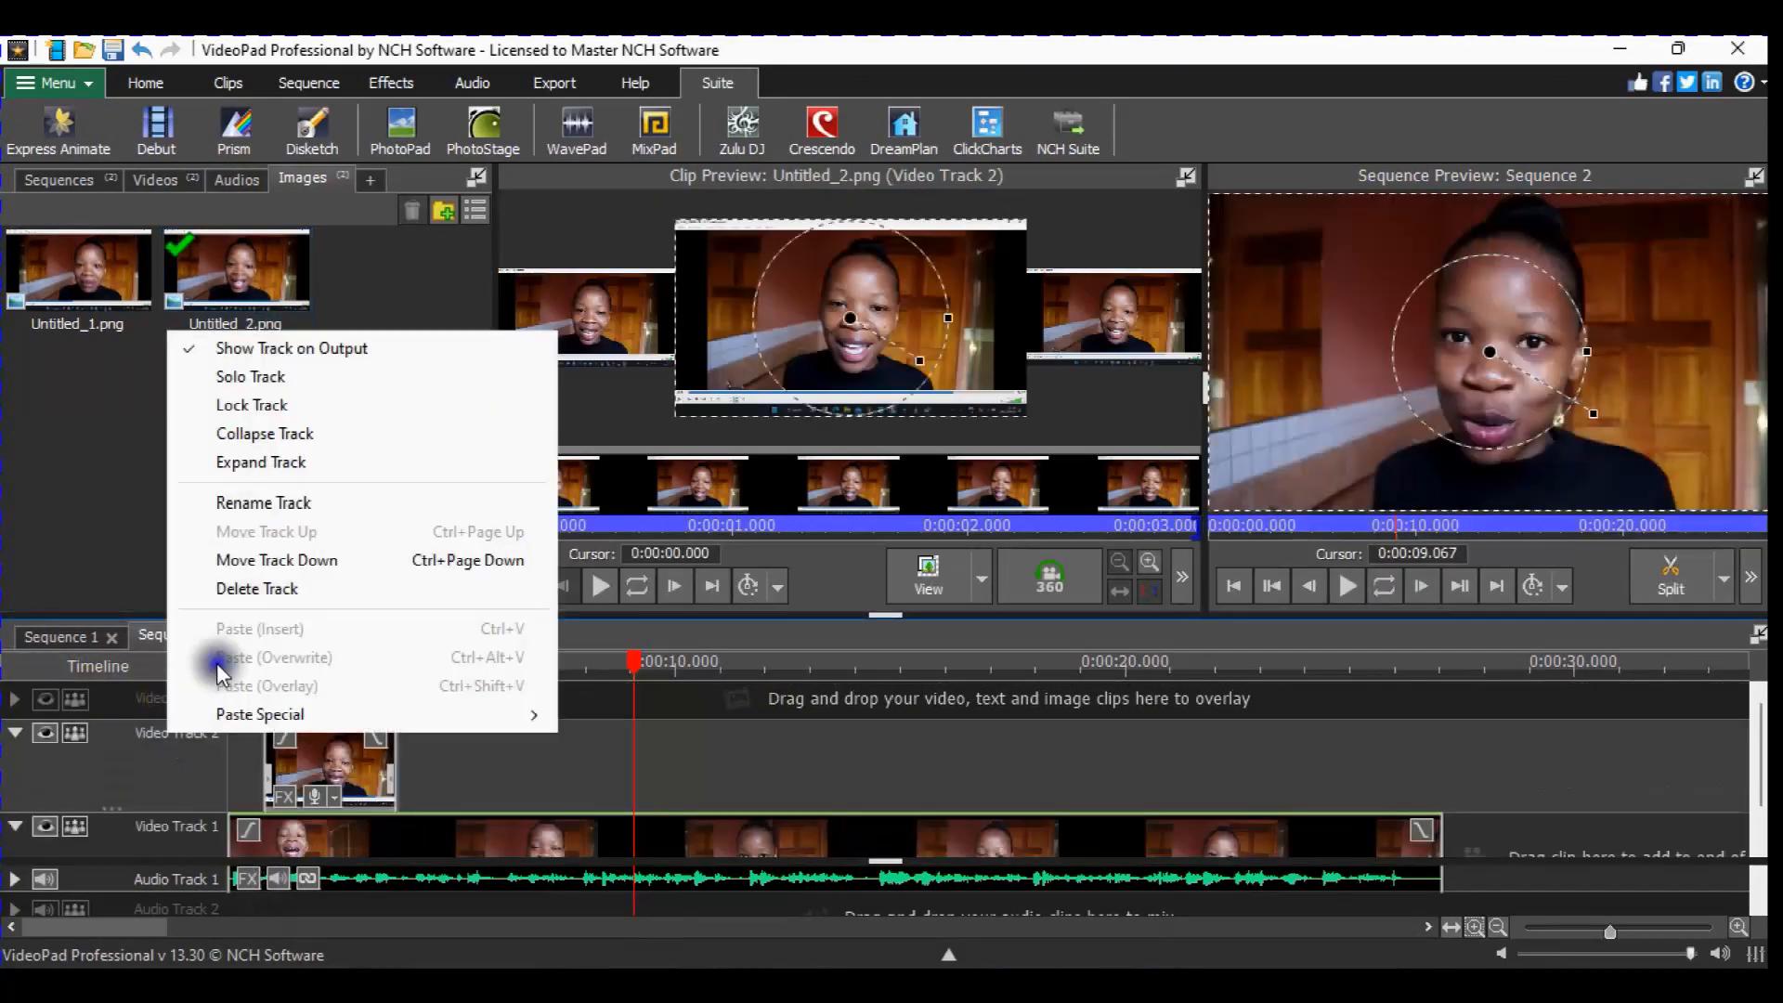
left_click(262, 565)
Extend the Untitled_2.png clip to span the whole video, from the sequence start to the video's end, and view about 0:00:10.395
left_click_drag(268, 788, 229, 797)
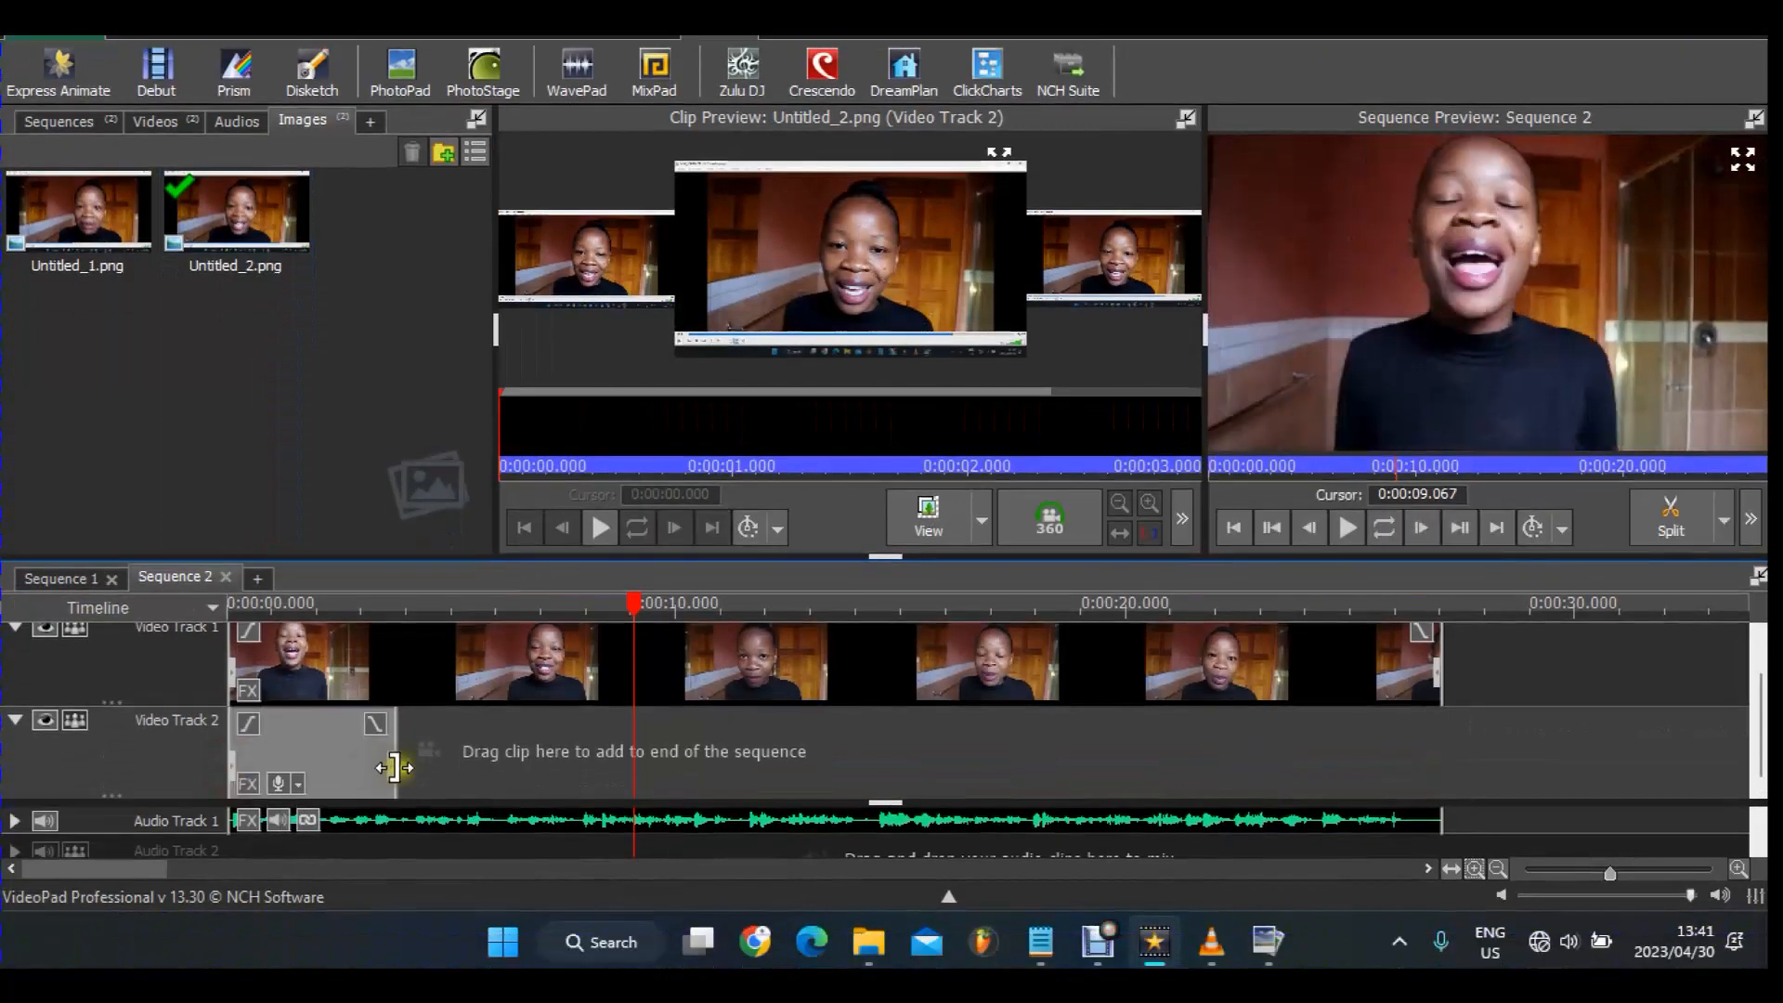
left_click_drag(394, 767, 1443, 858)
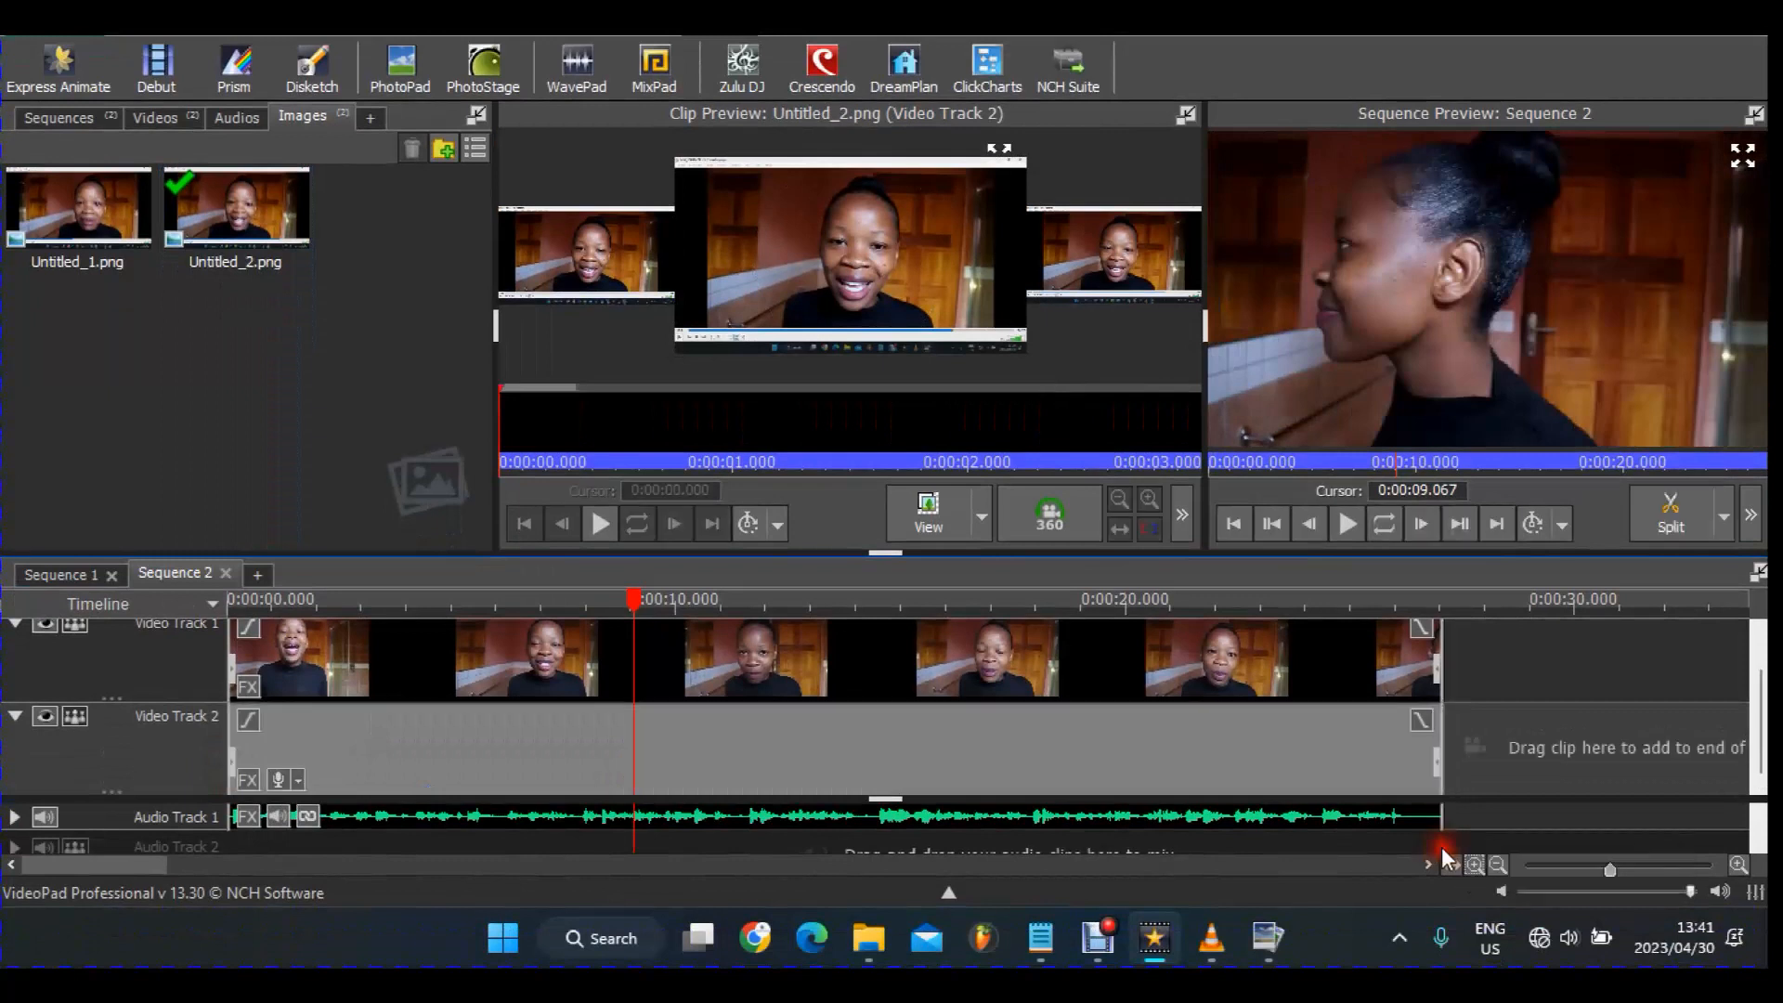
left_click(698, 602)
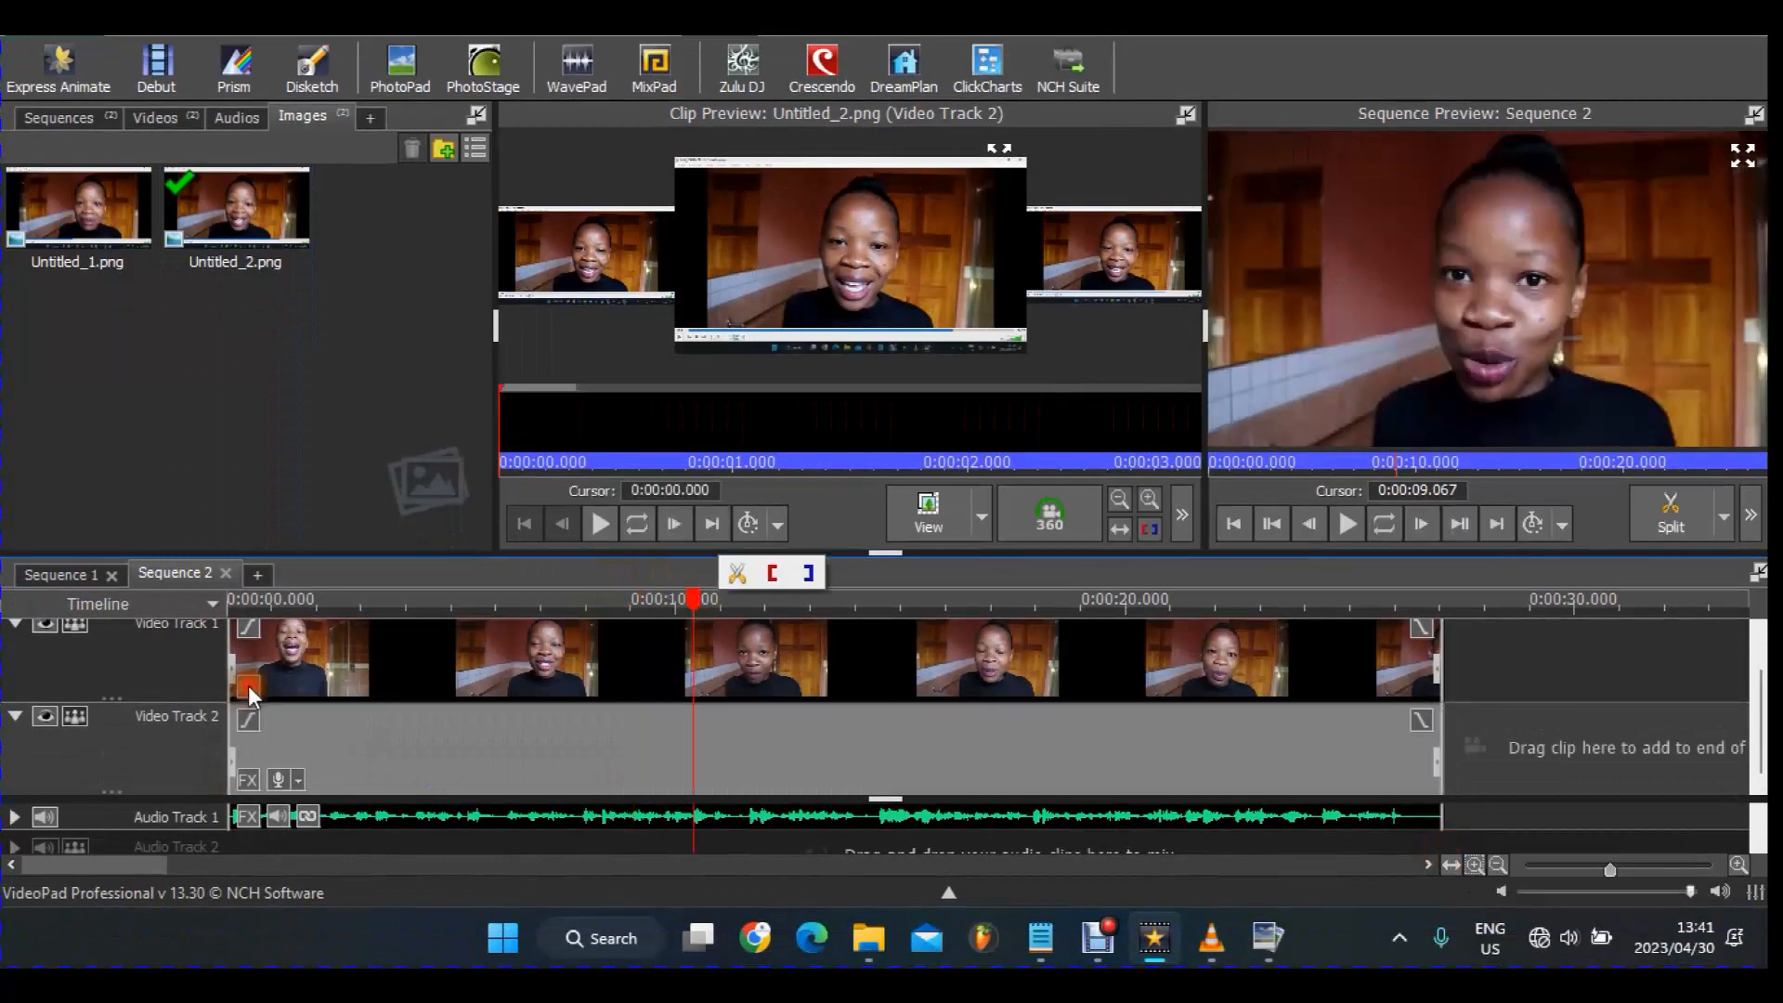
Scale the MVI_6084.MP4 clip on Video Track 1 to Picture in Picture: Bottom-Left
left_click(245, 688)
left_click(245, 688)
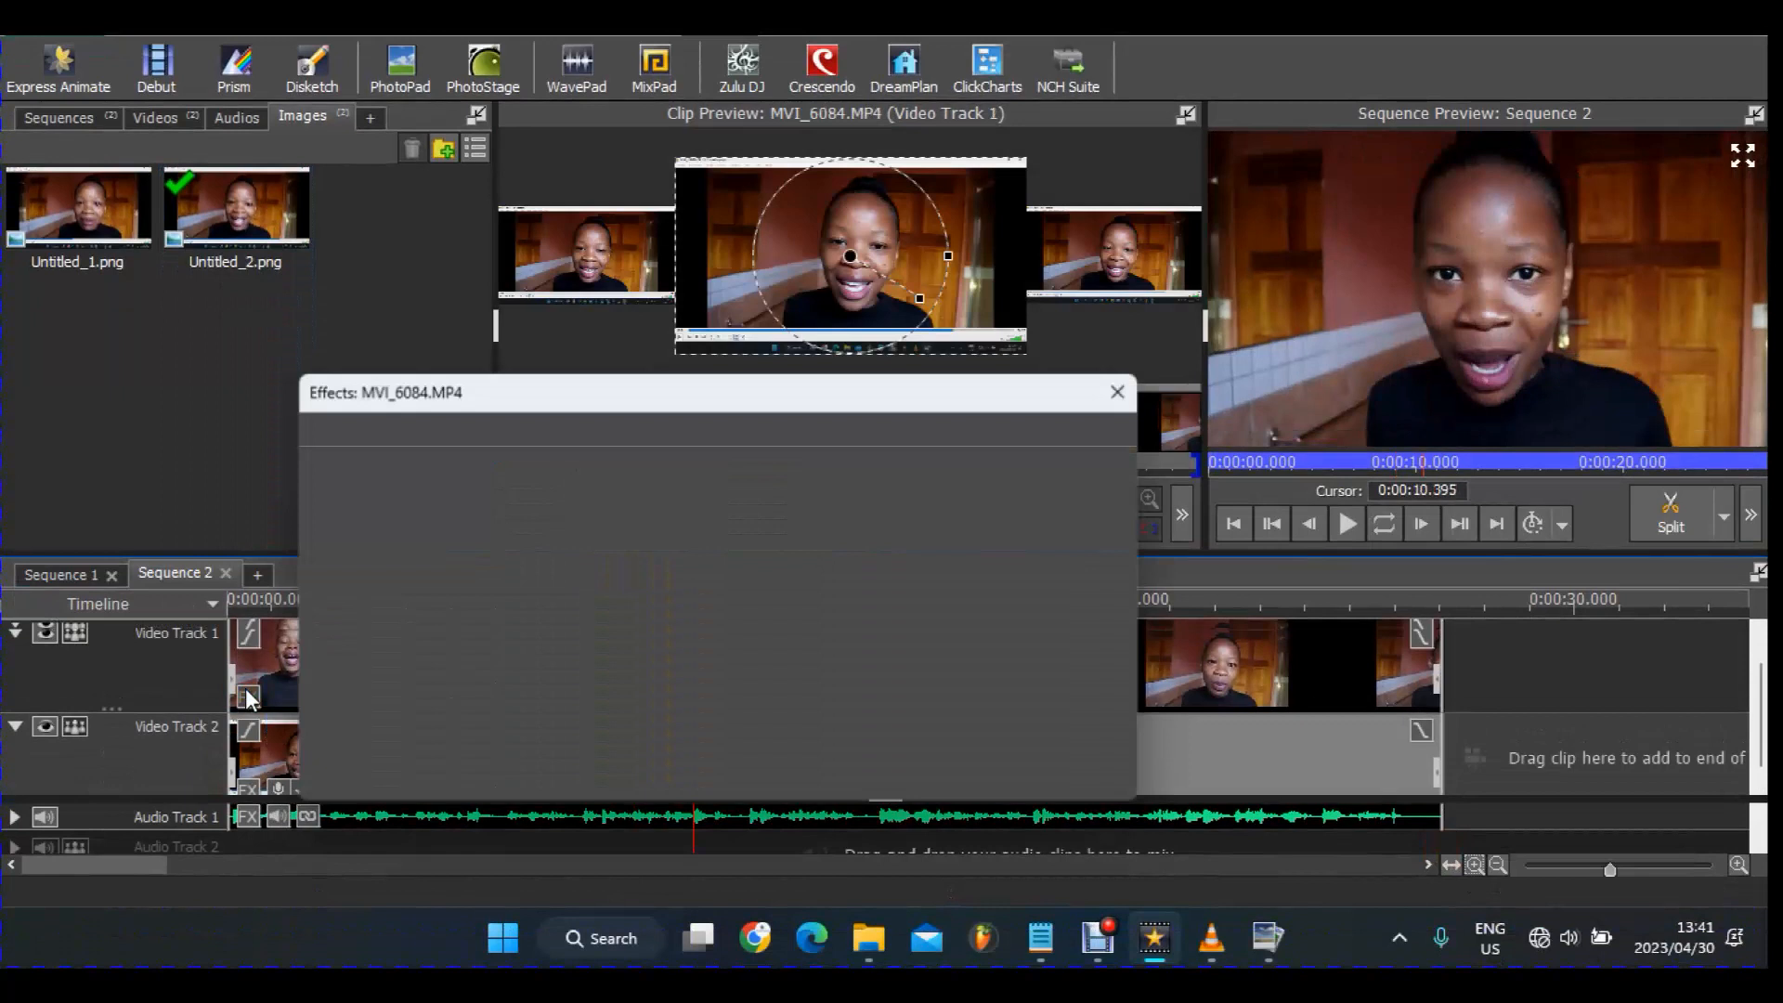
left_click(555, 618)
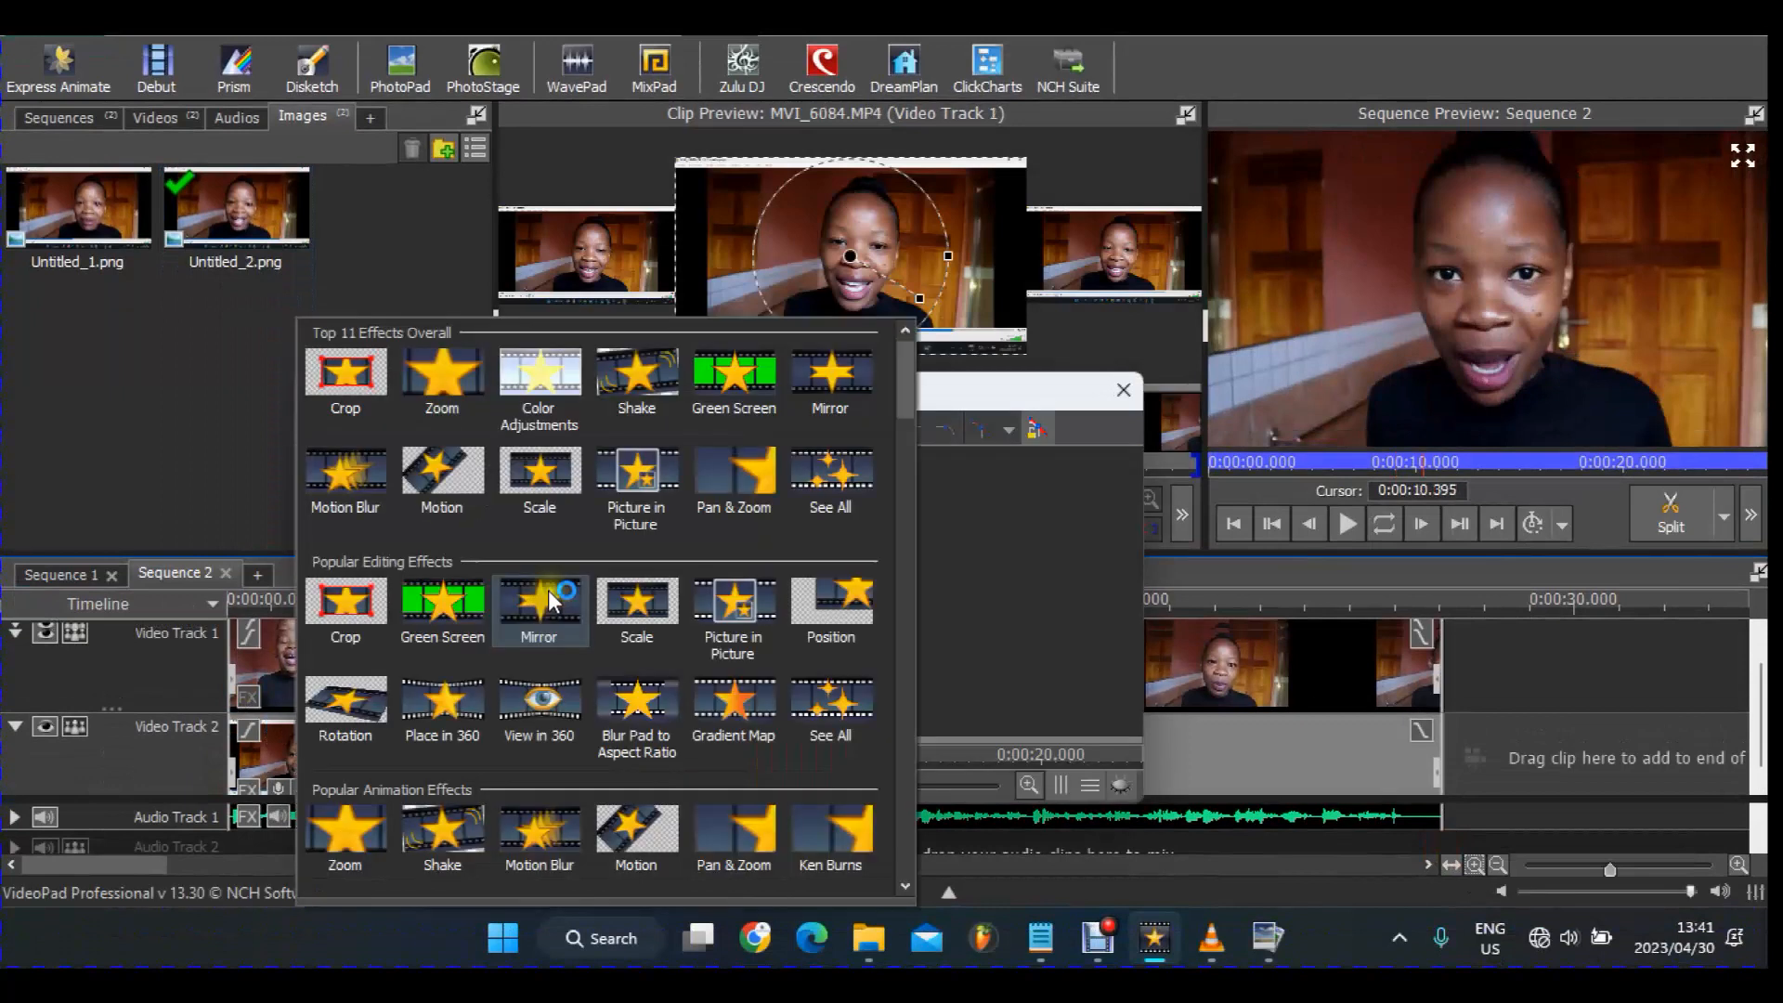
left_click(632, 505)
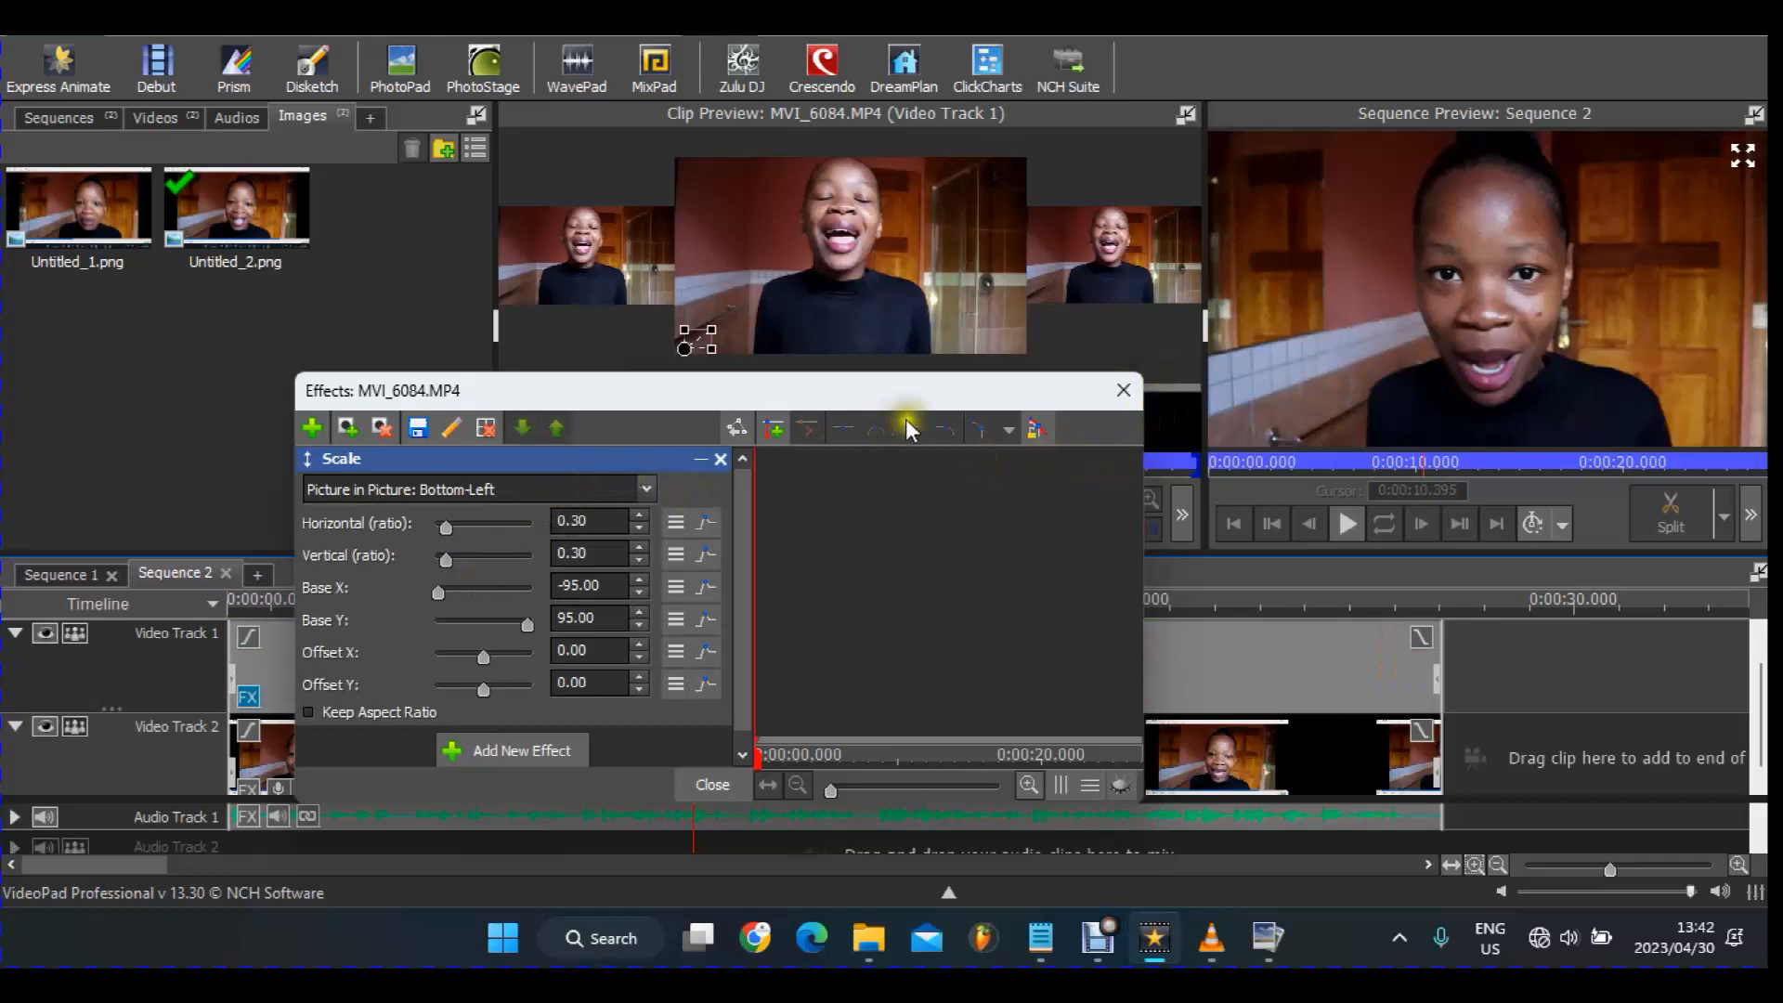
left_click(894, 877)
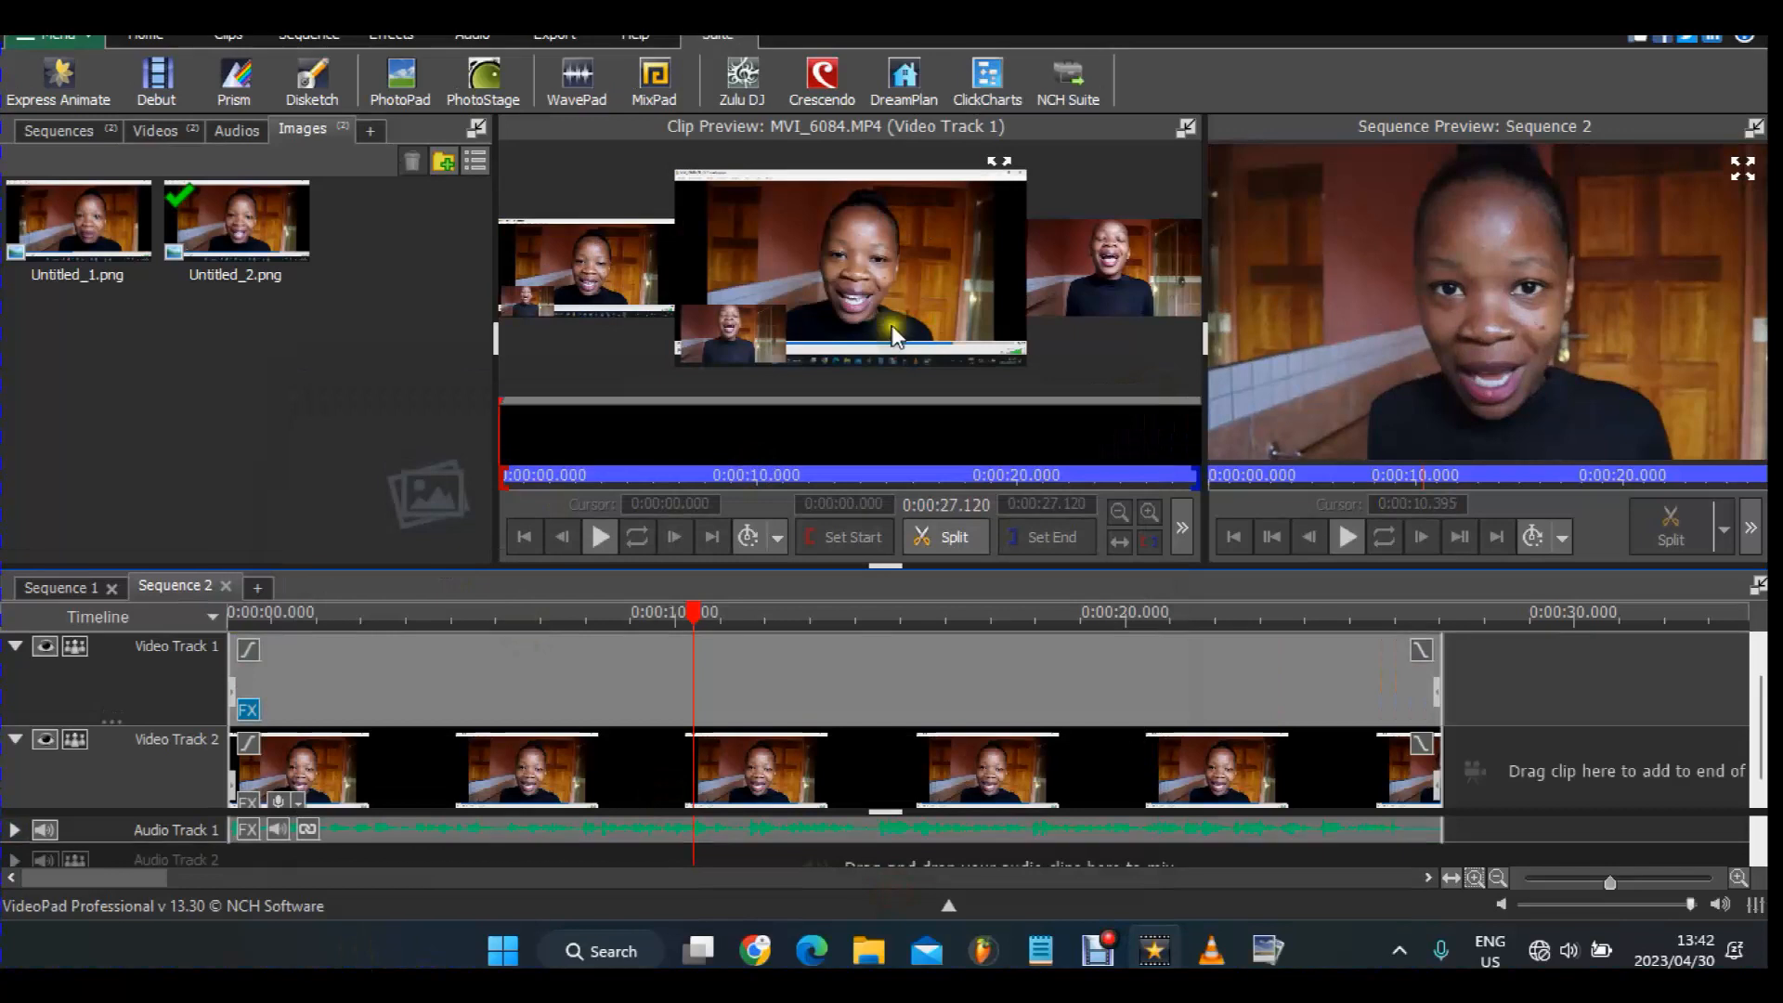
Play Sequence 2 from about 0:00:14.438 to check the small video over the background image
left_click(881, 620)
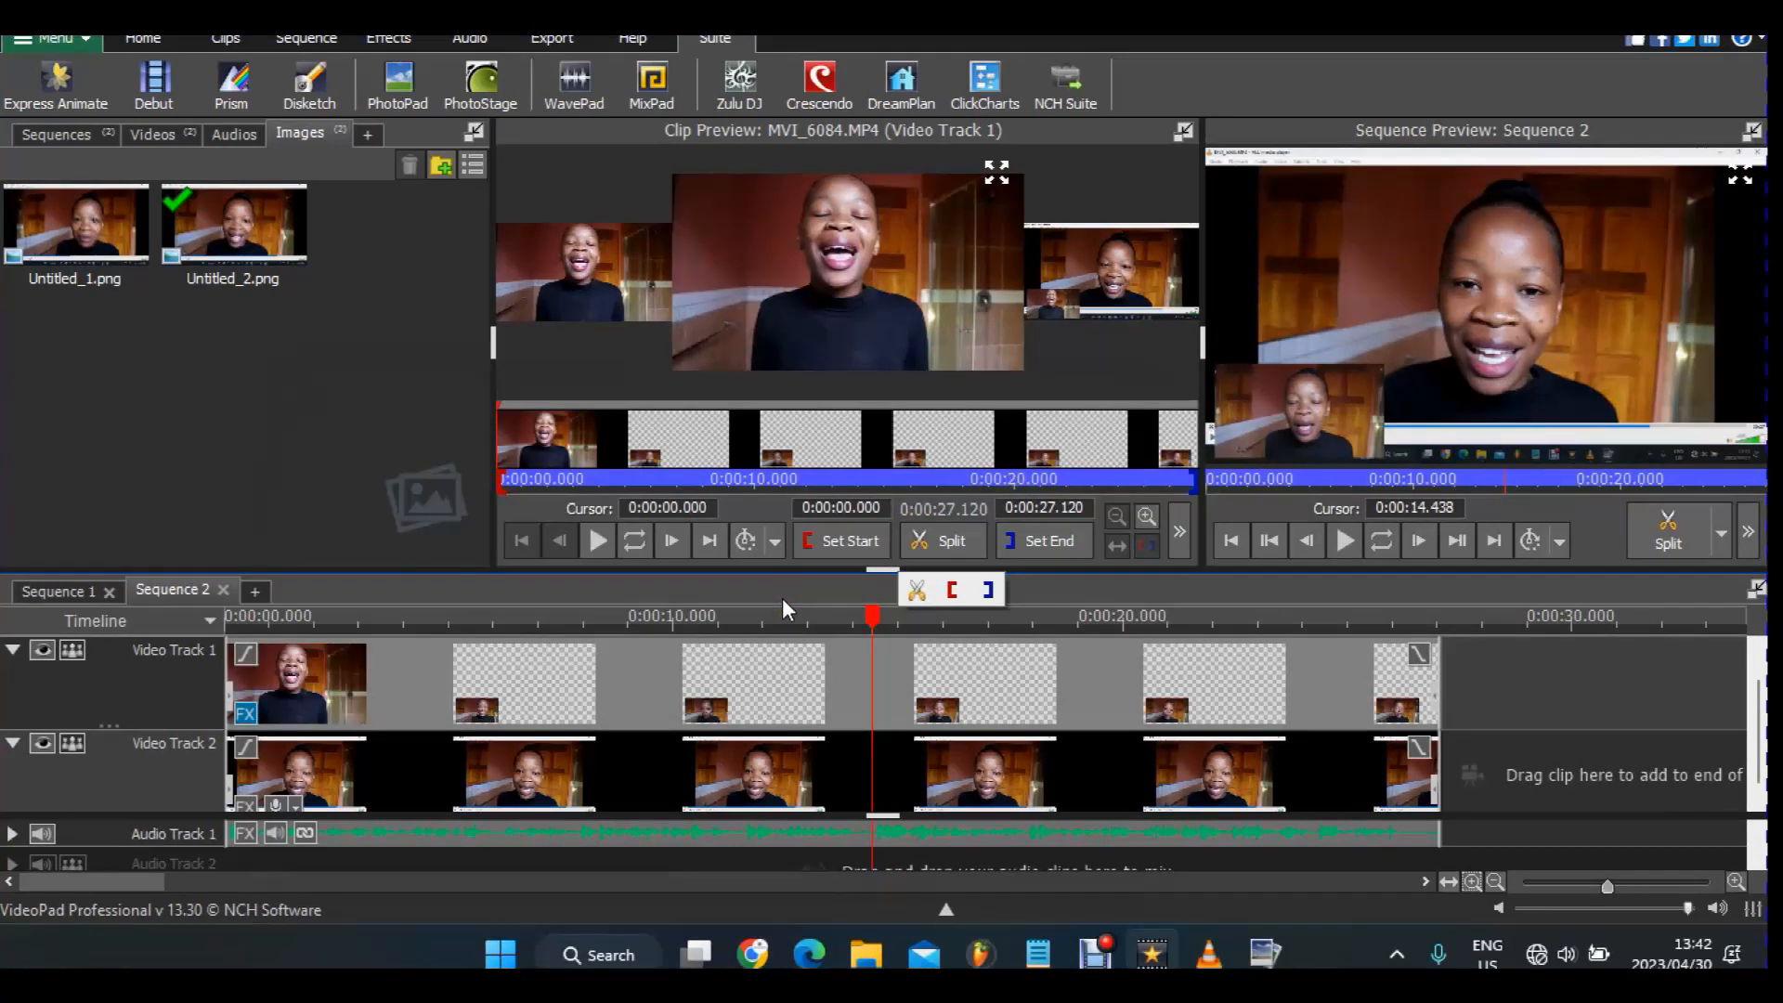
left_click(1349, 540)
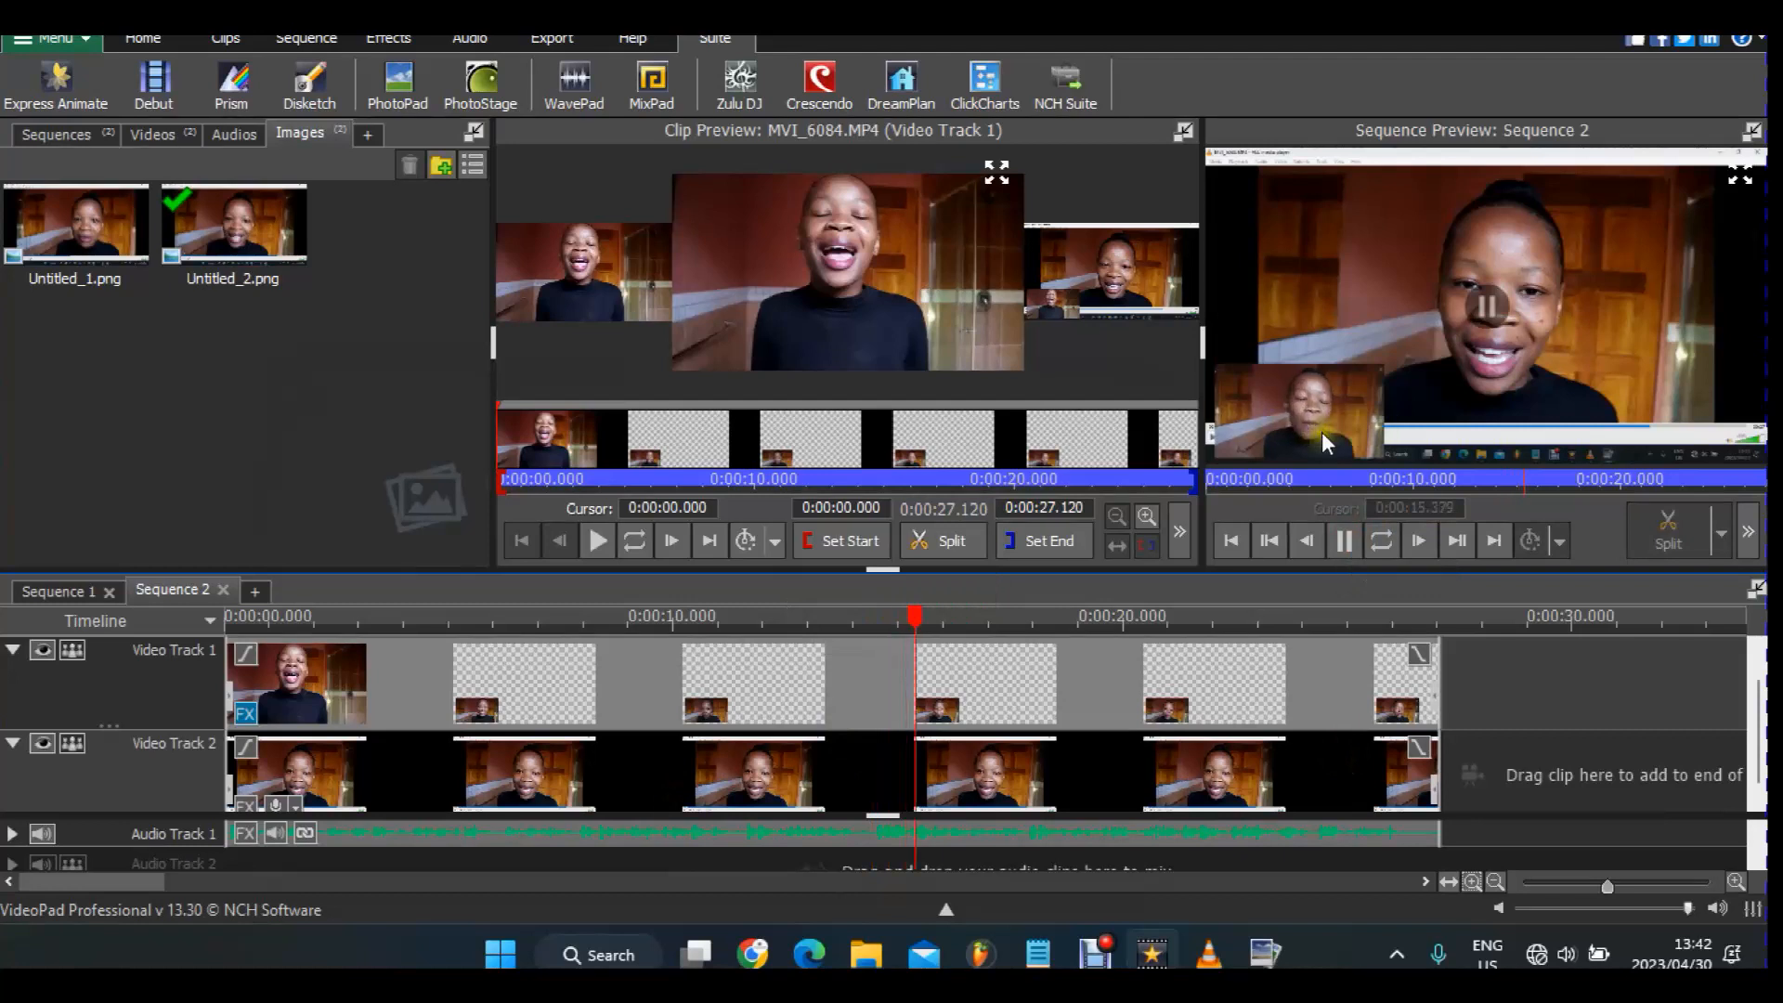
left_click(1356, 541)
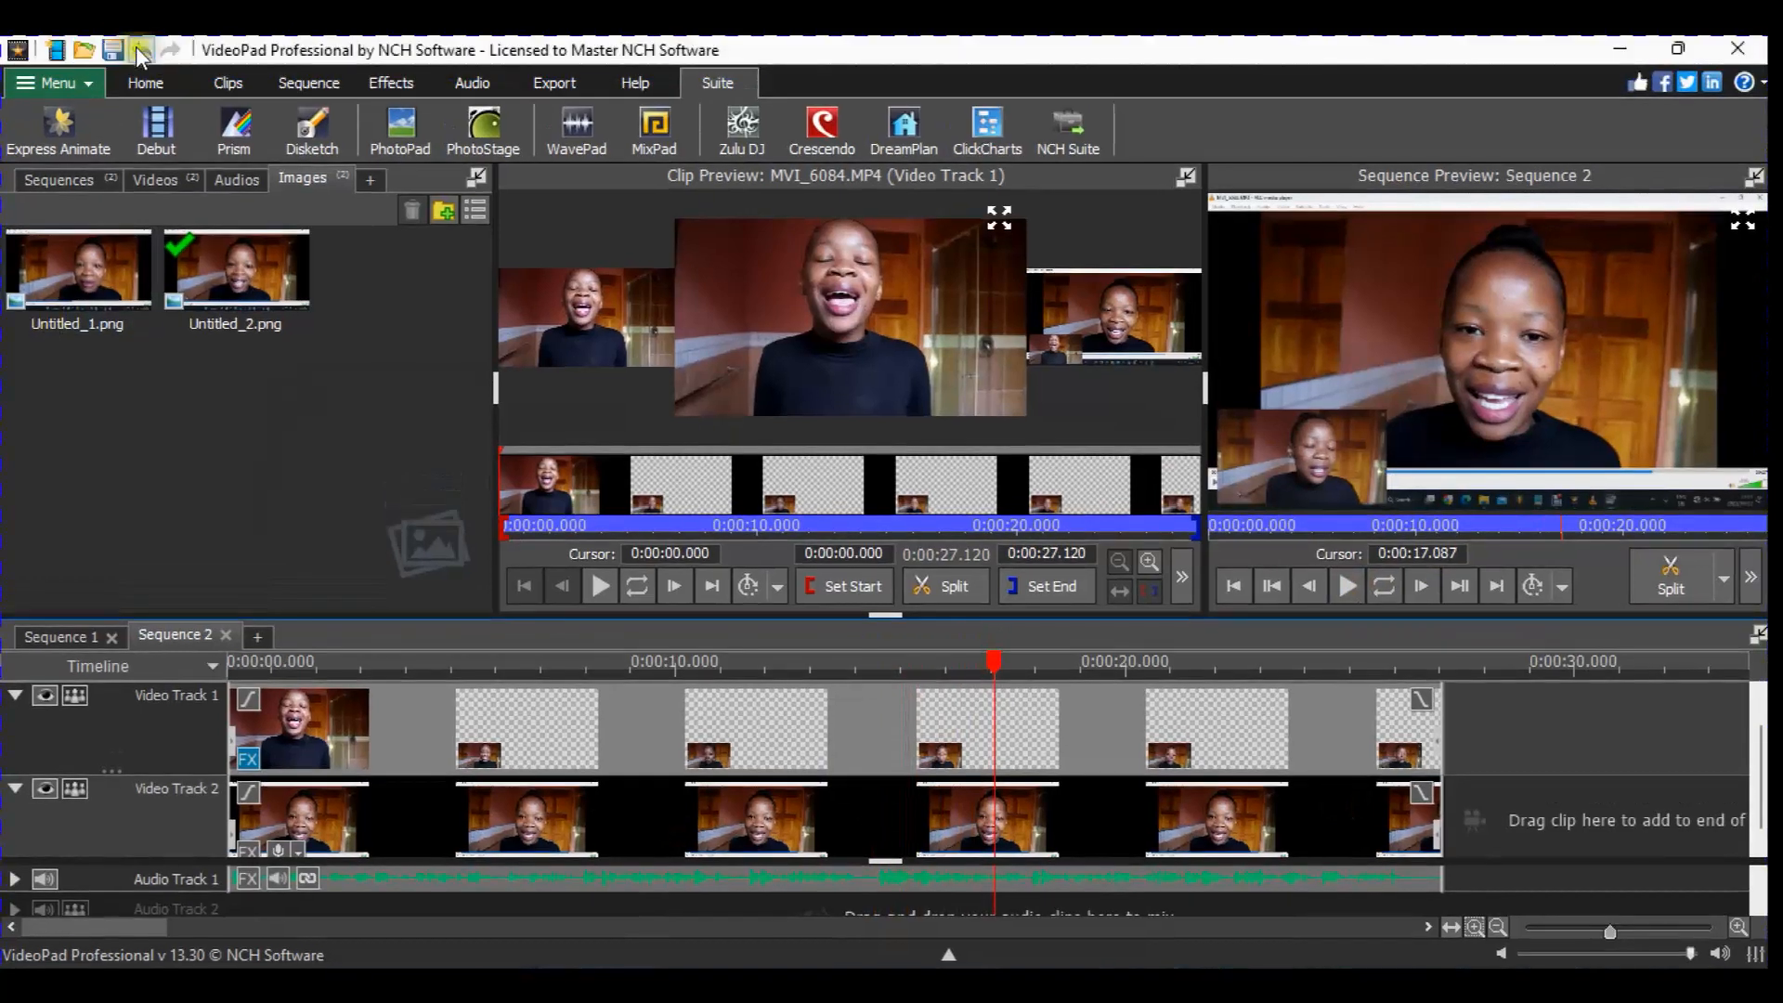
Undo the picture-in-picture scaling of the main video and move Video Track 1 below the image track
left_click(139, 57)
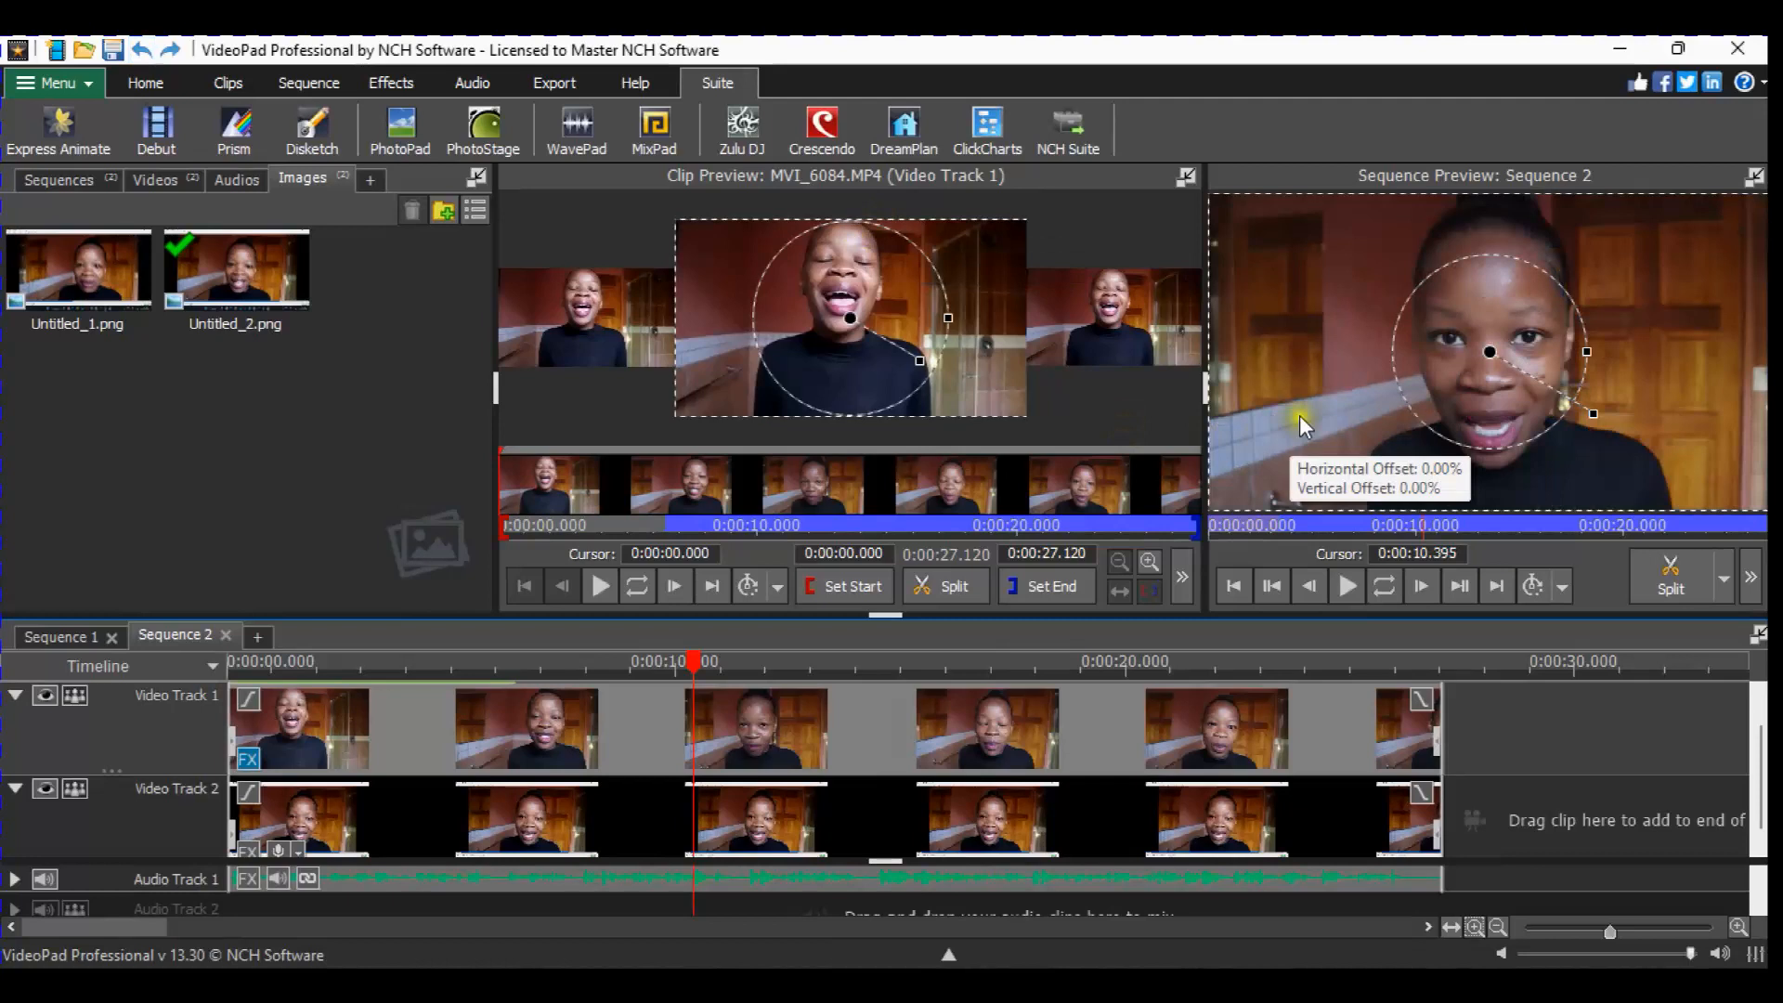
right_click(165, 704)
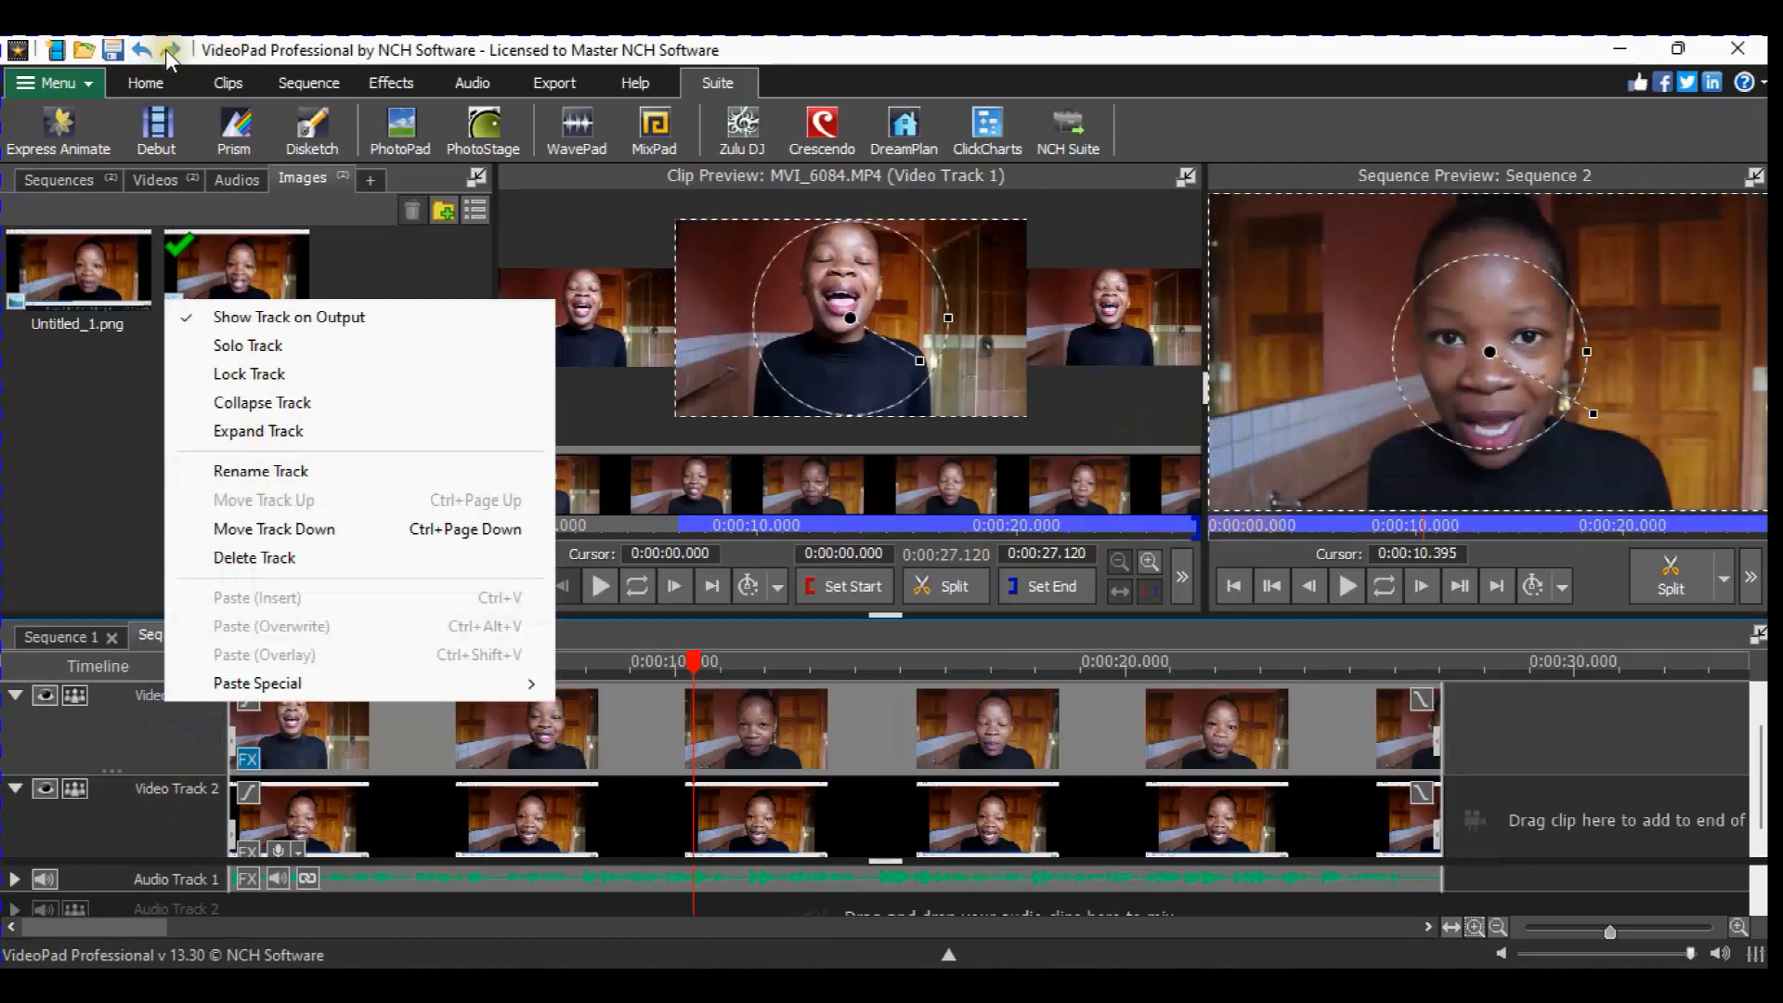
left_click(307, 530)
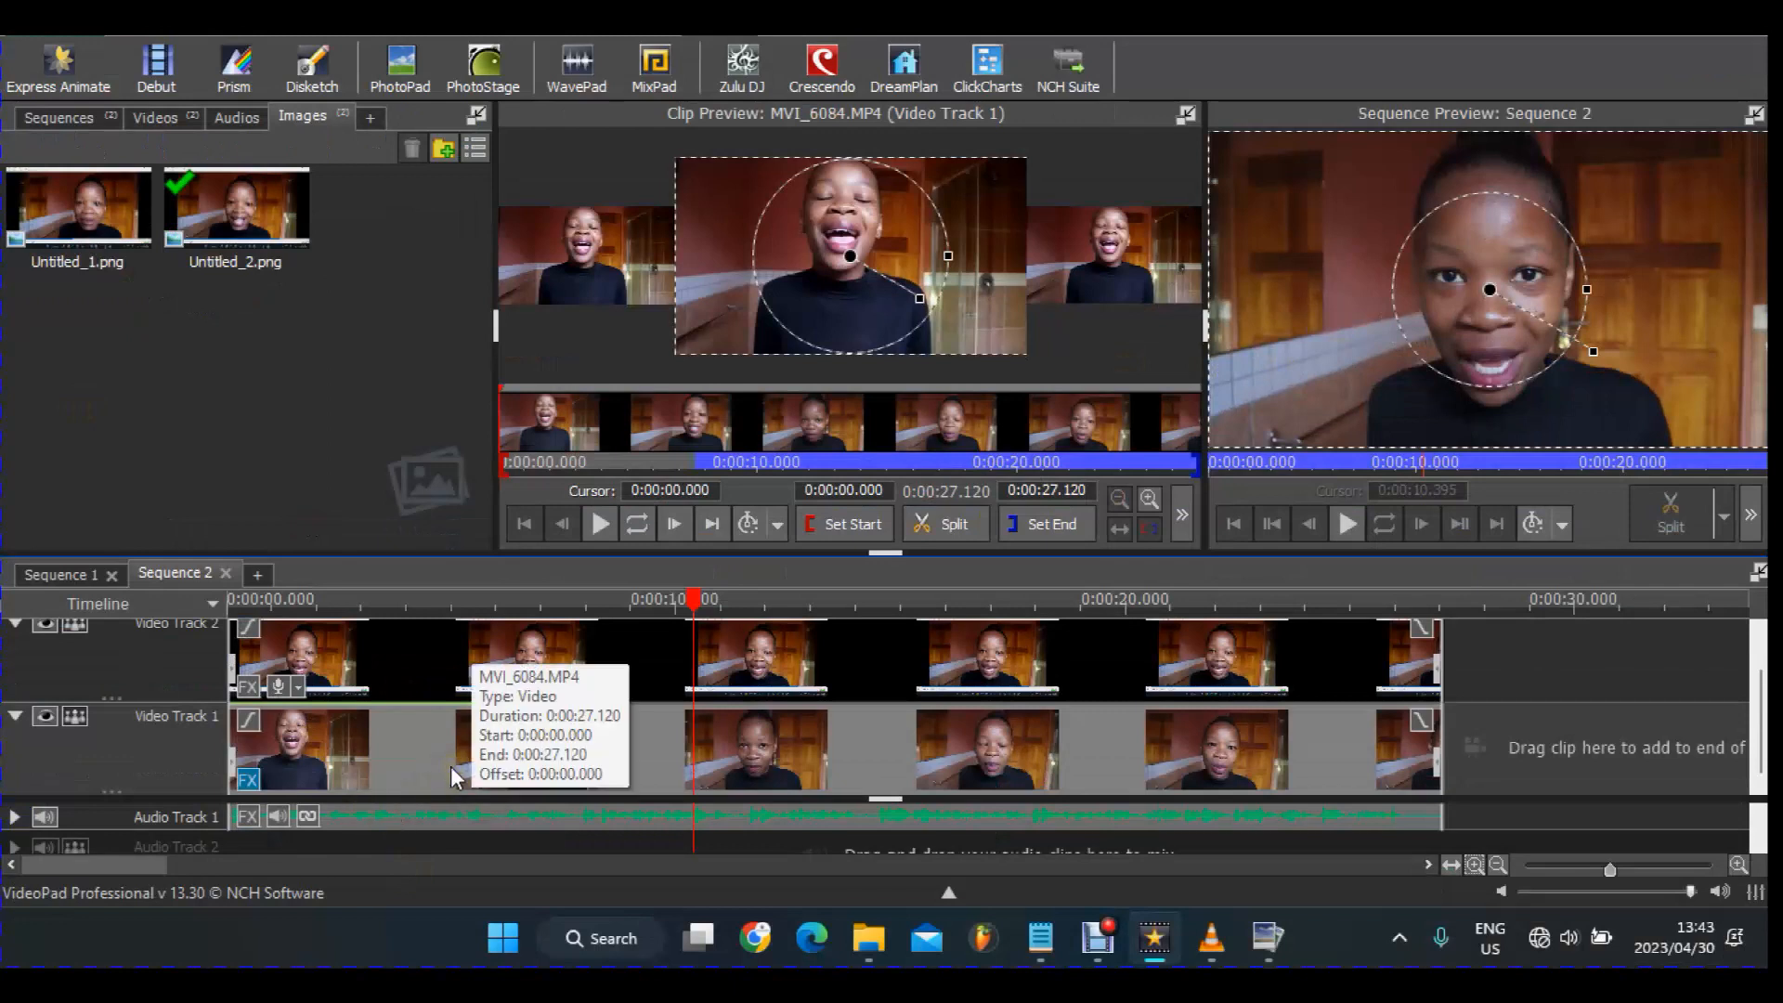
Add a Scale effect with the Picture in Picture: Bottom-Left preset to the Untitled_2.png clip on Video Track 2
left_click(255, 682)
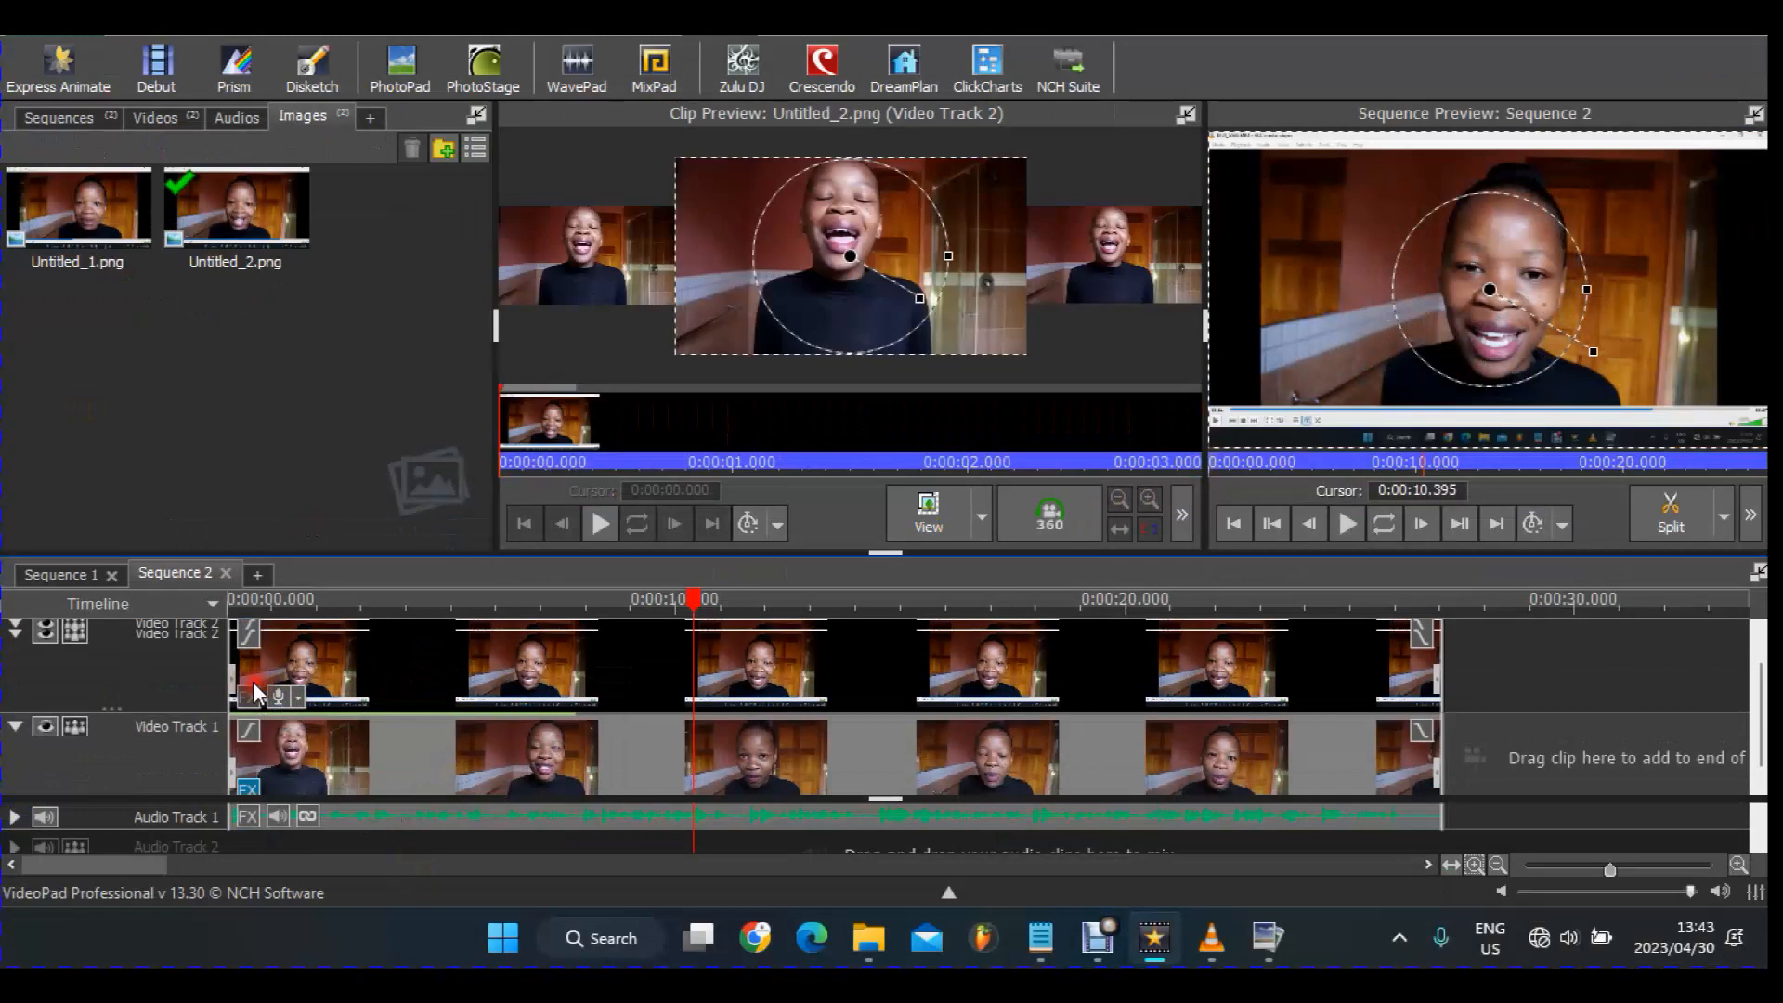
left_click(253, 682)
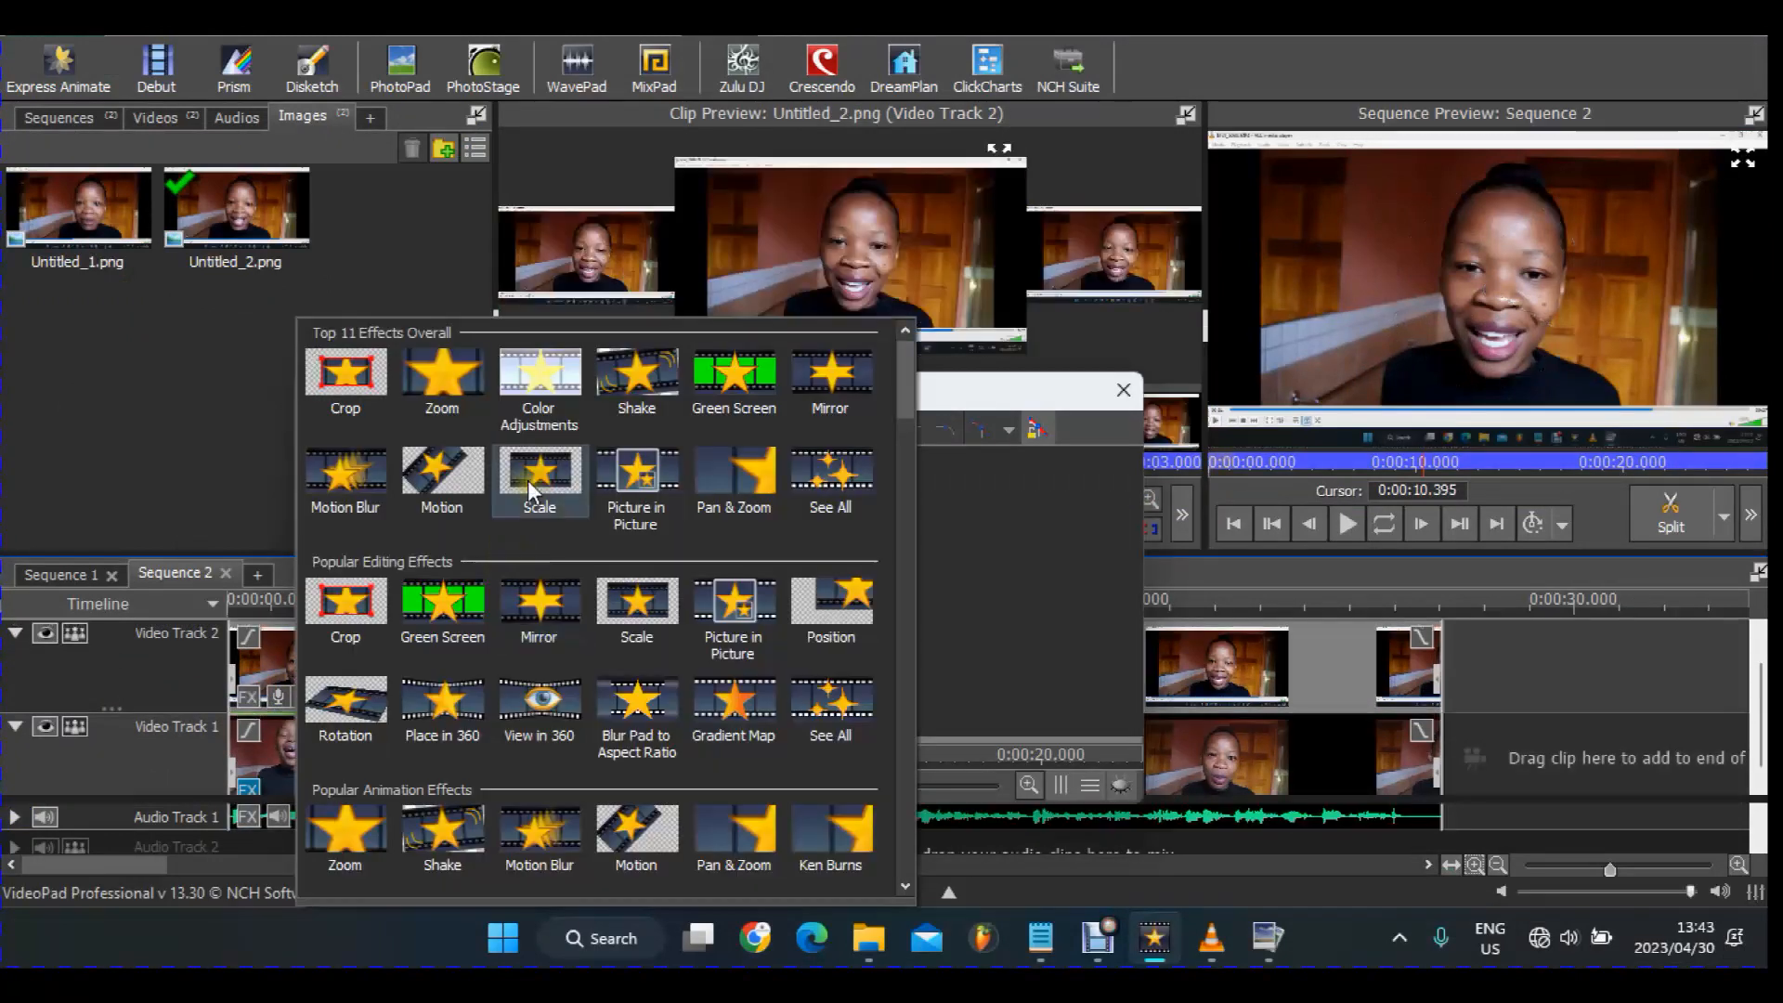
left_click(532, 509)
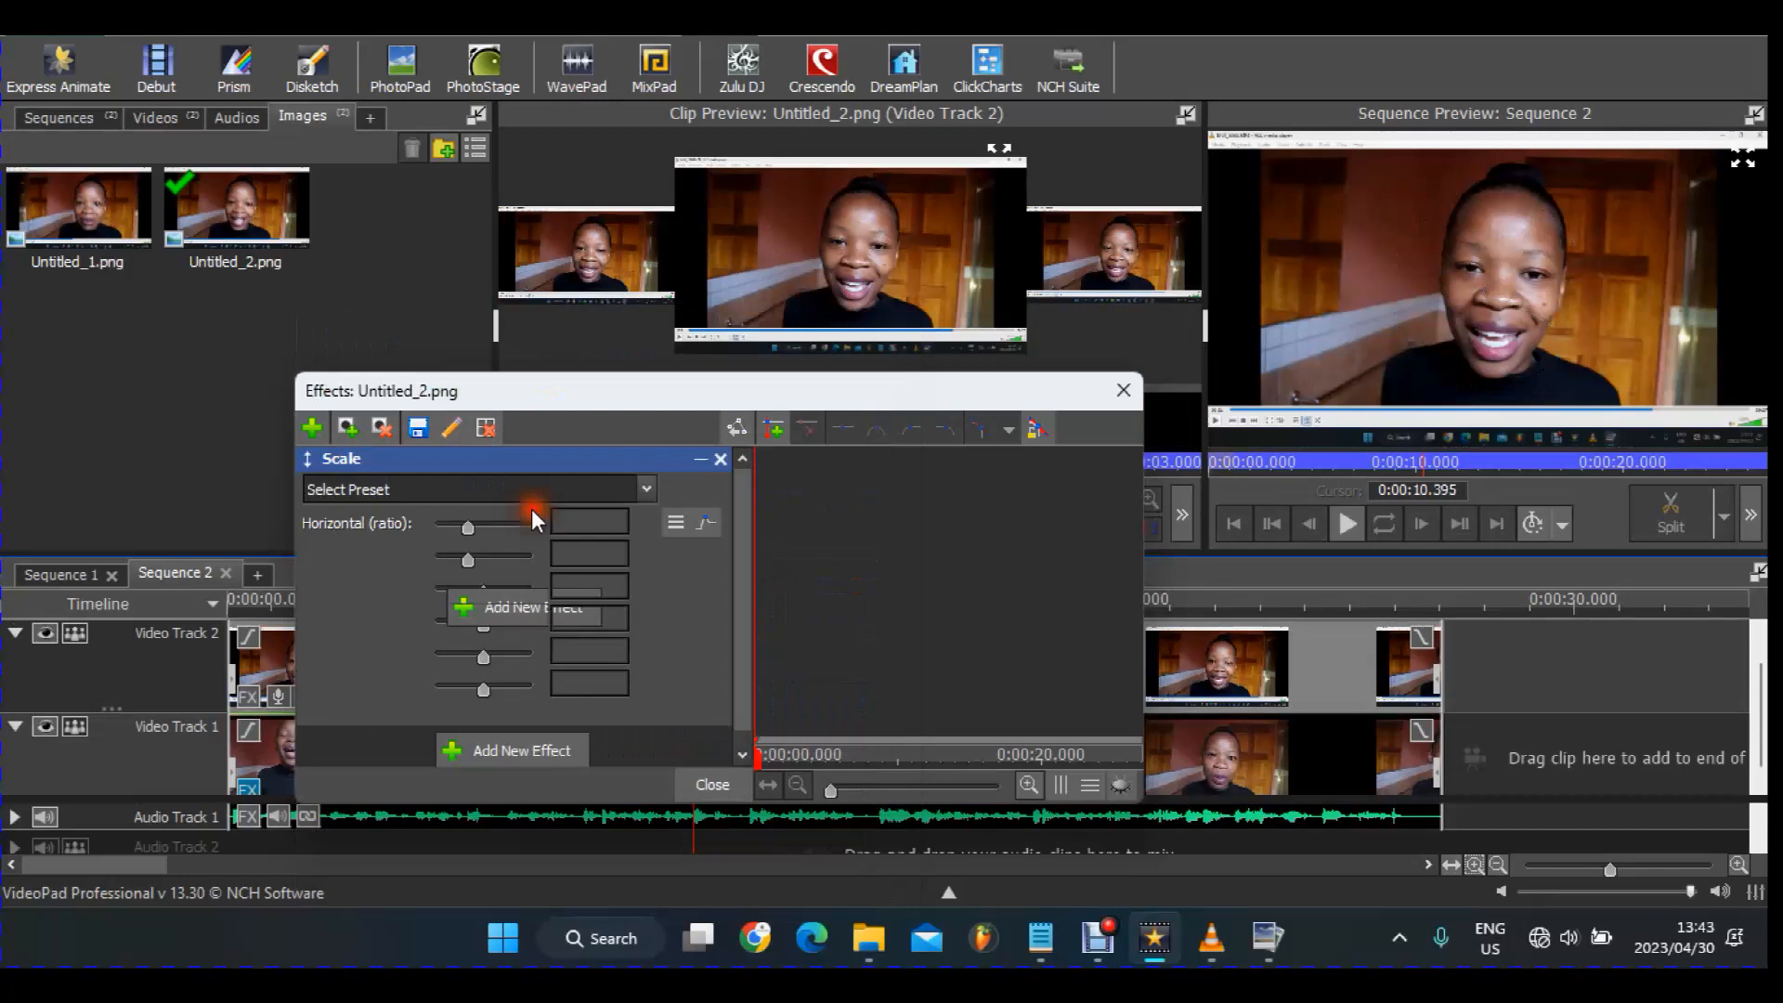
left_click(506, 488)
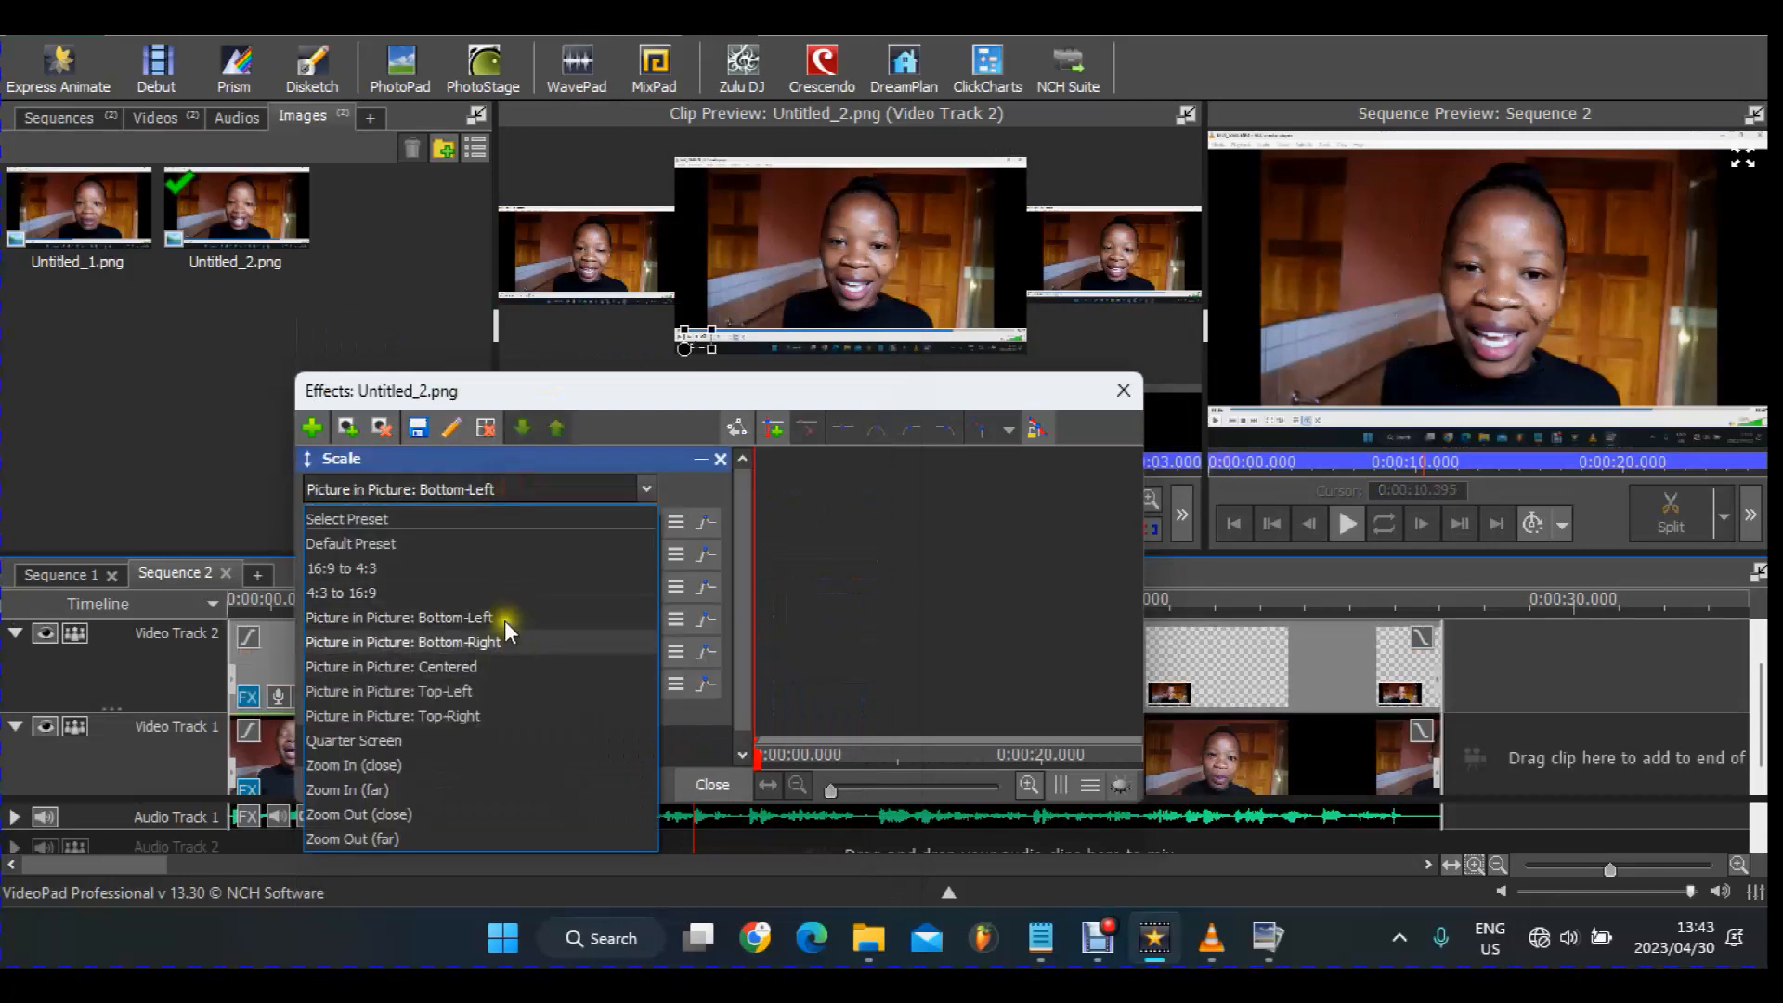
left_click(487, 617)
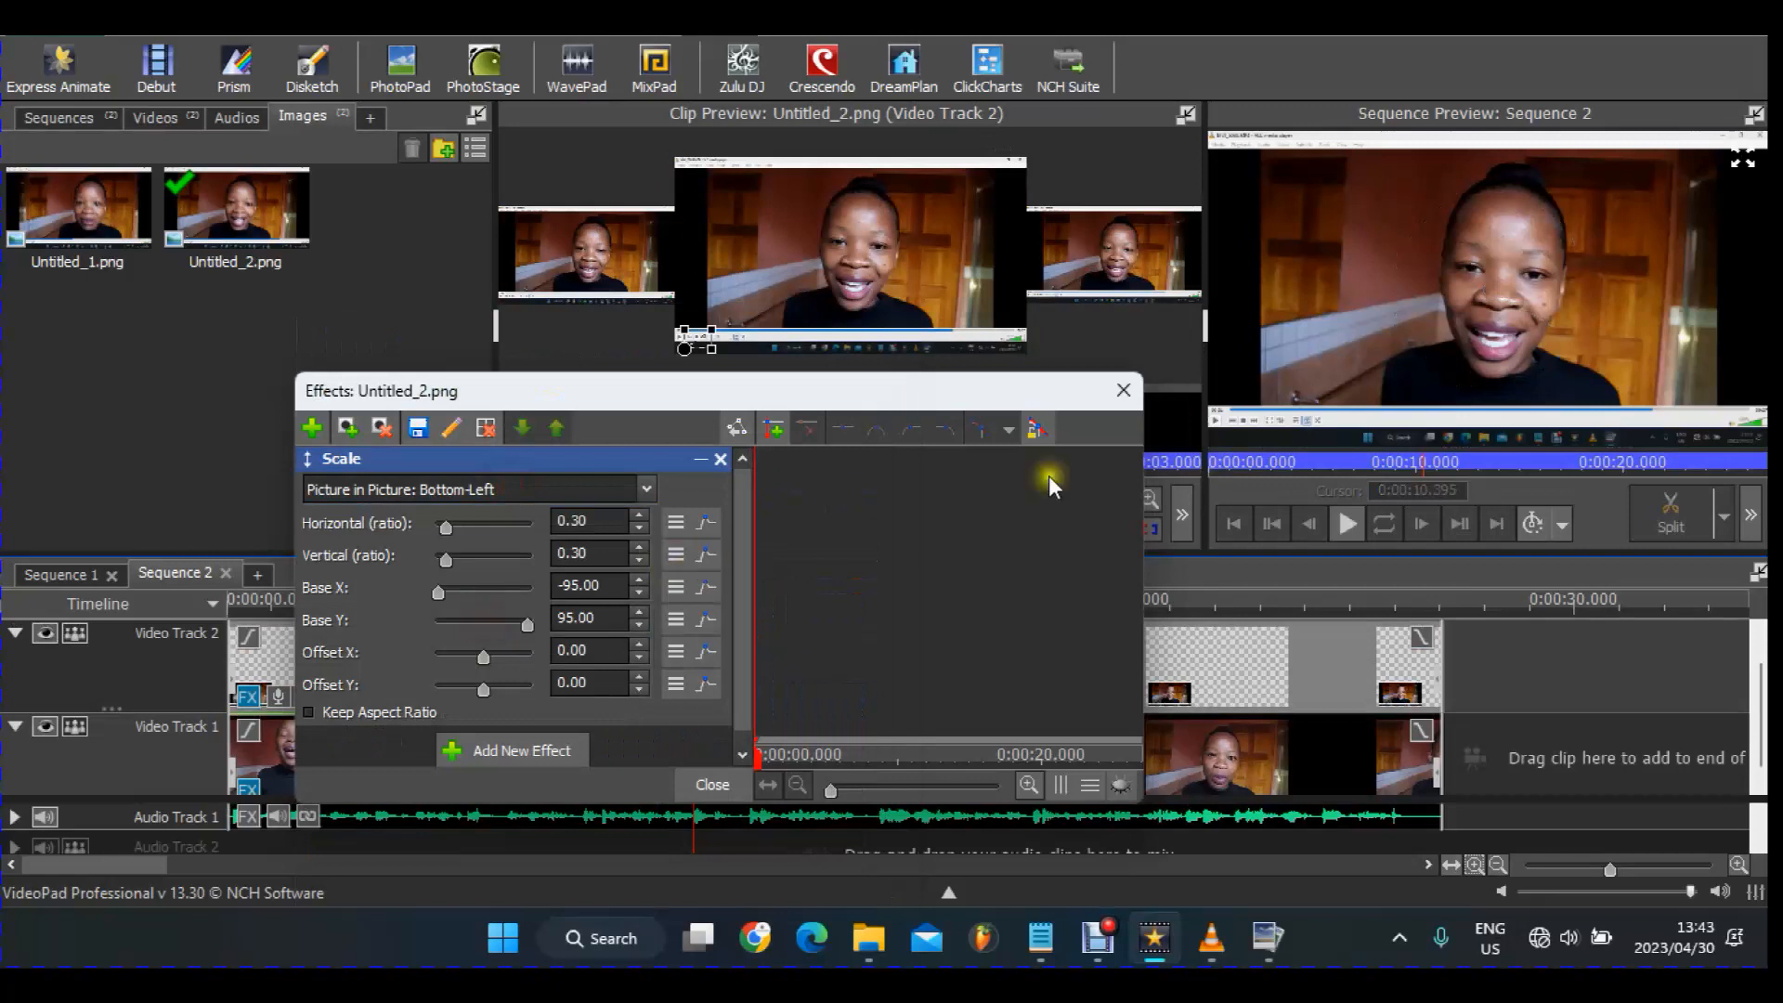
left_click(1117, 391)
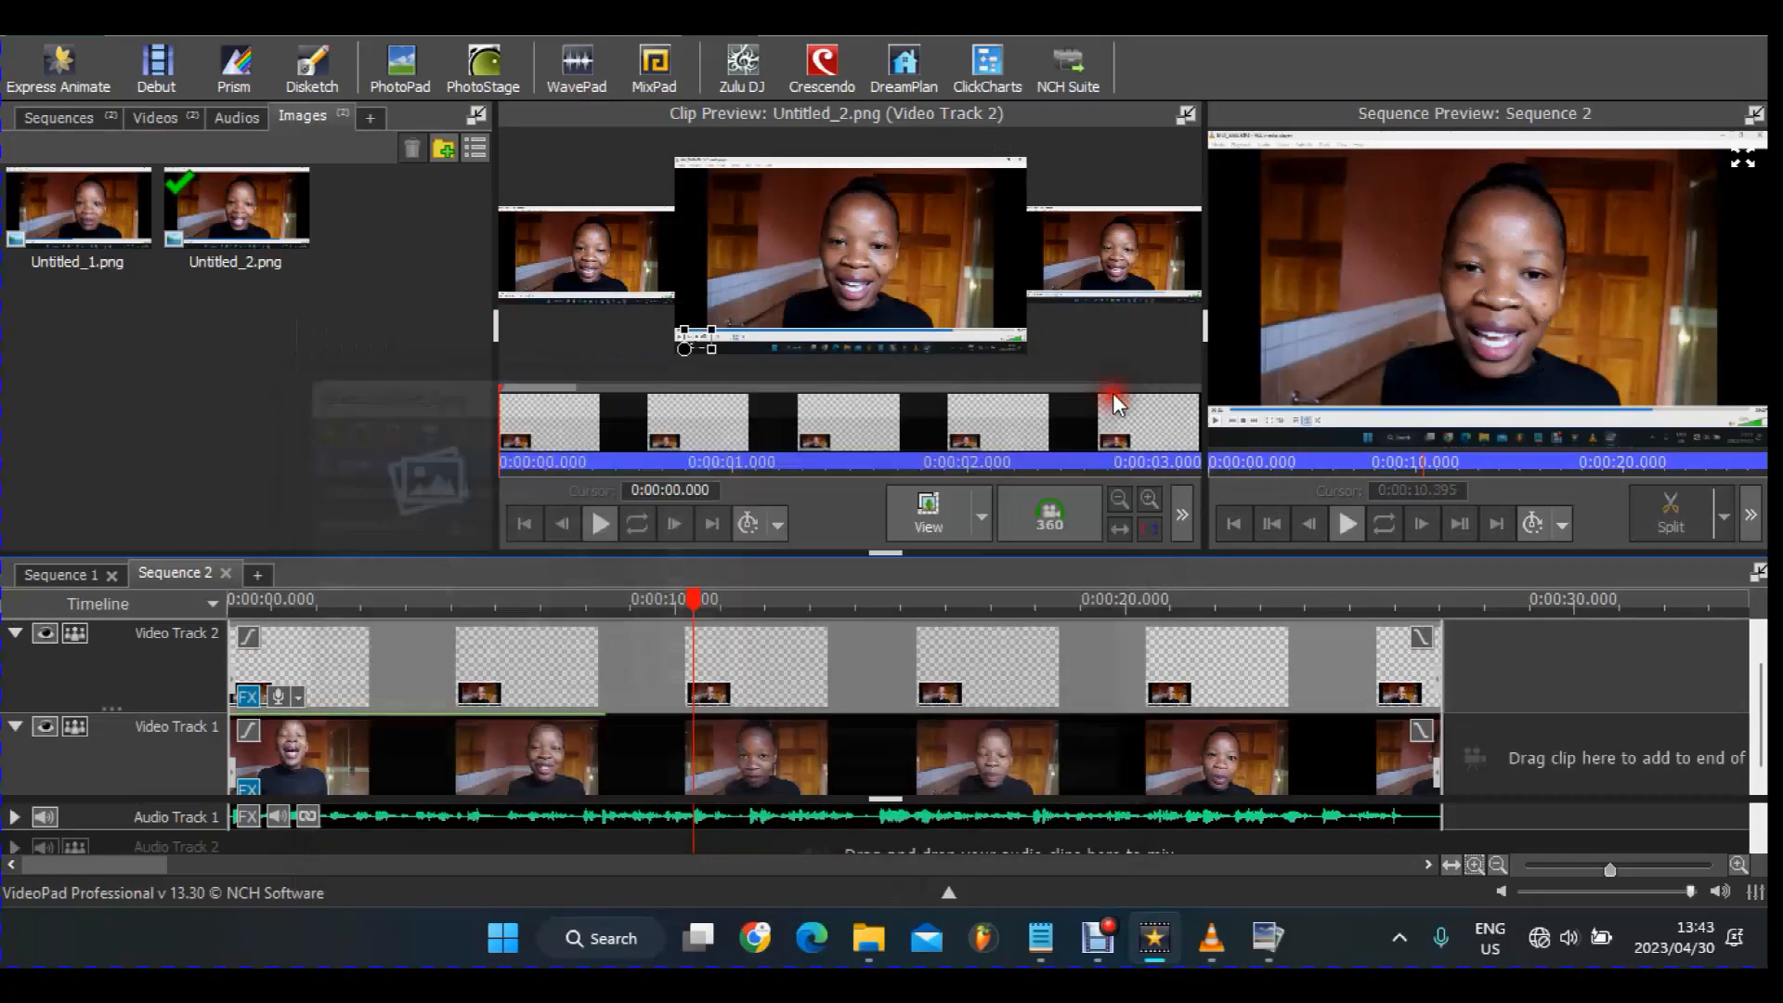
Overlay the image Untitled_1.png on Sequence 2 at 0:00:00.664 and extend its clip to the end of the video
left_click(51, 211)
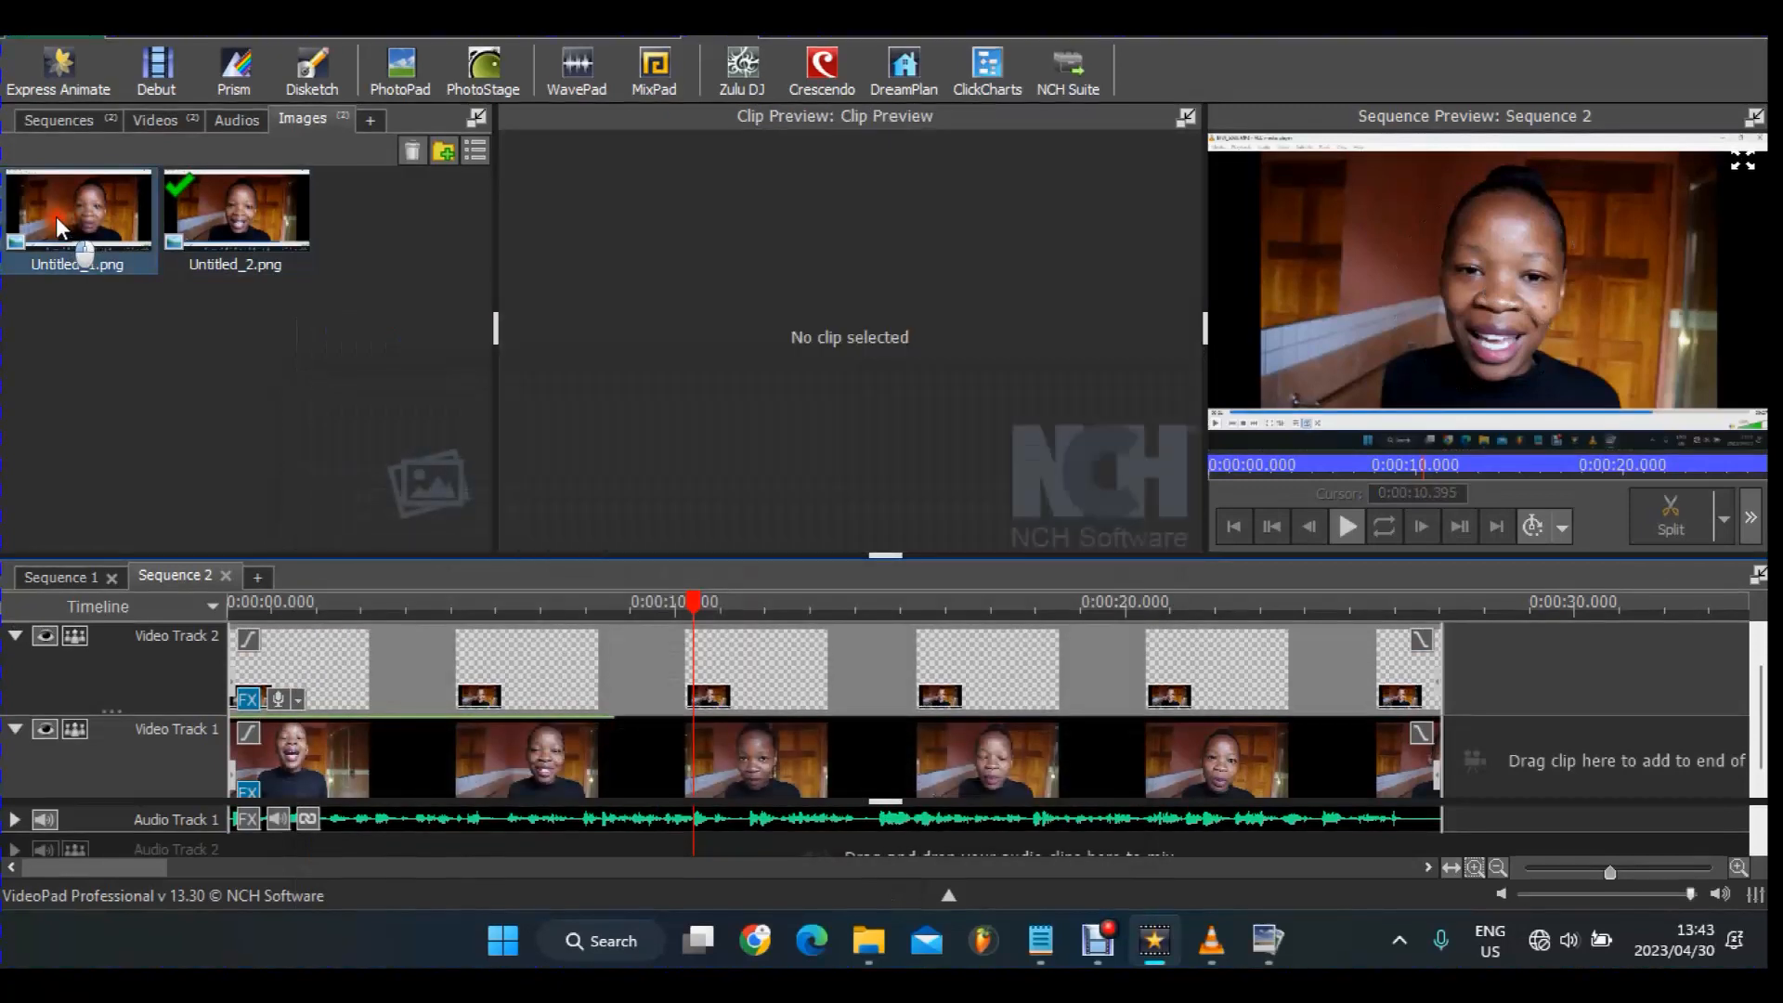
left_click(256, 604)
left_click(168, 244)
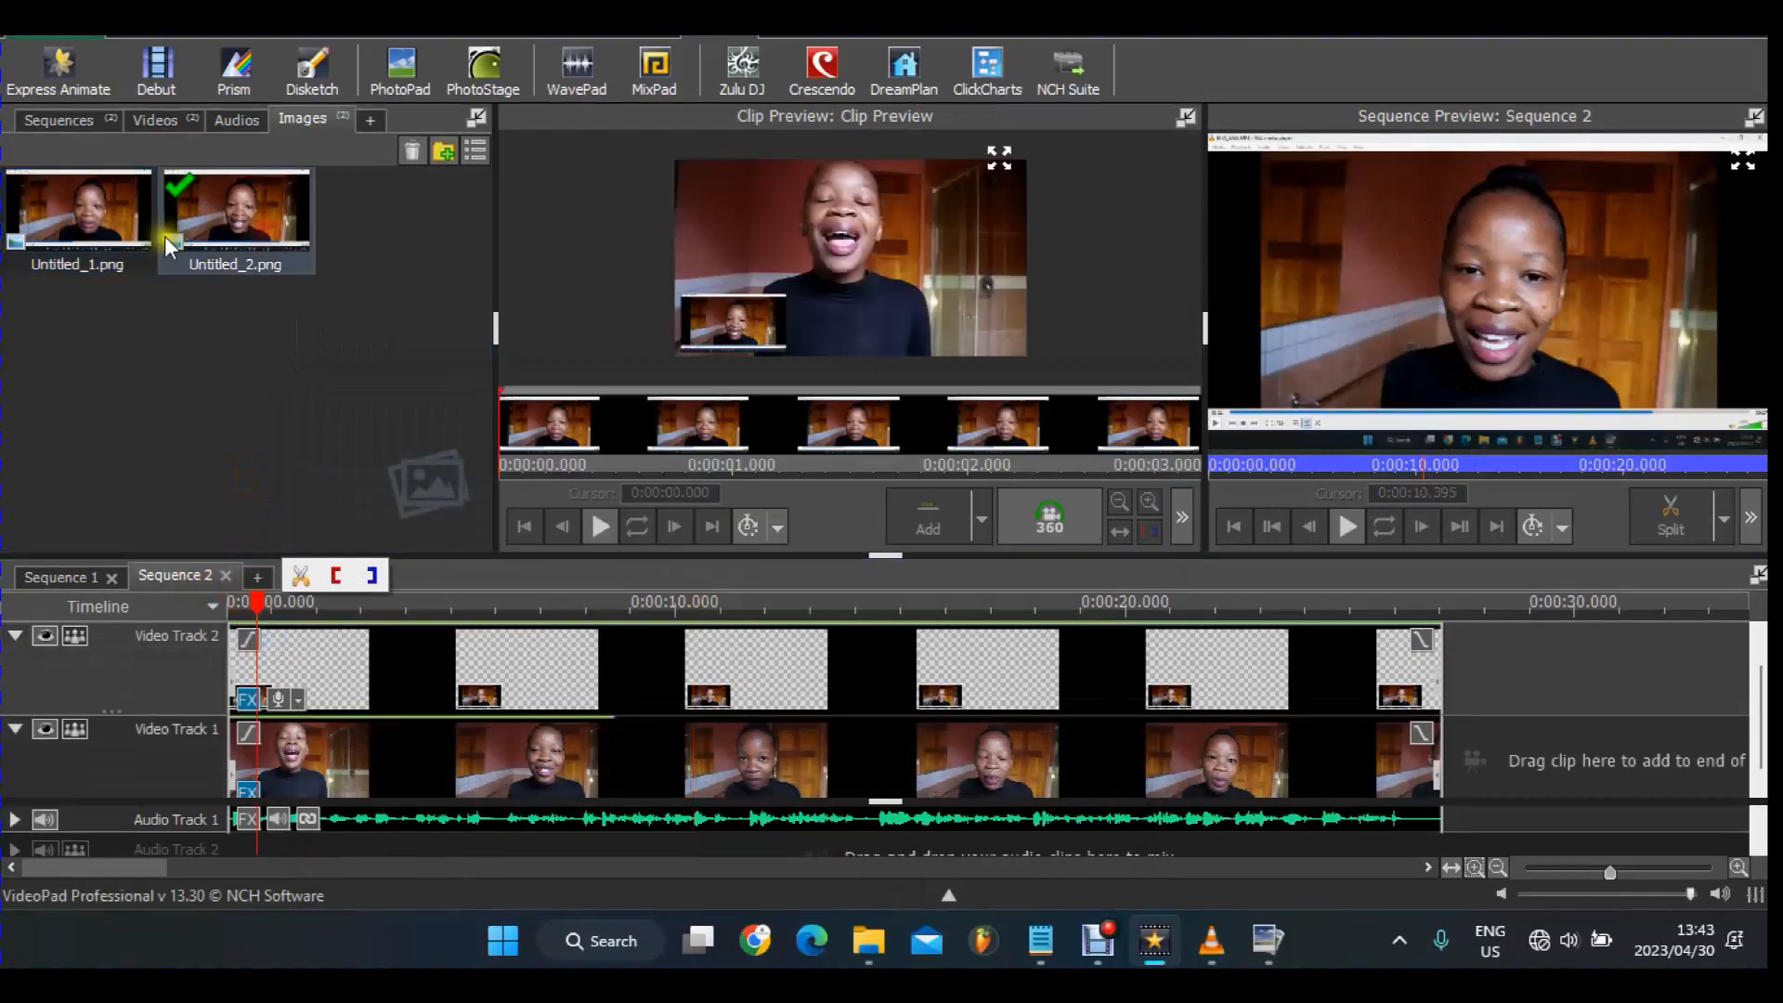
left_click(117, 234)
left_click(947, 527)
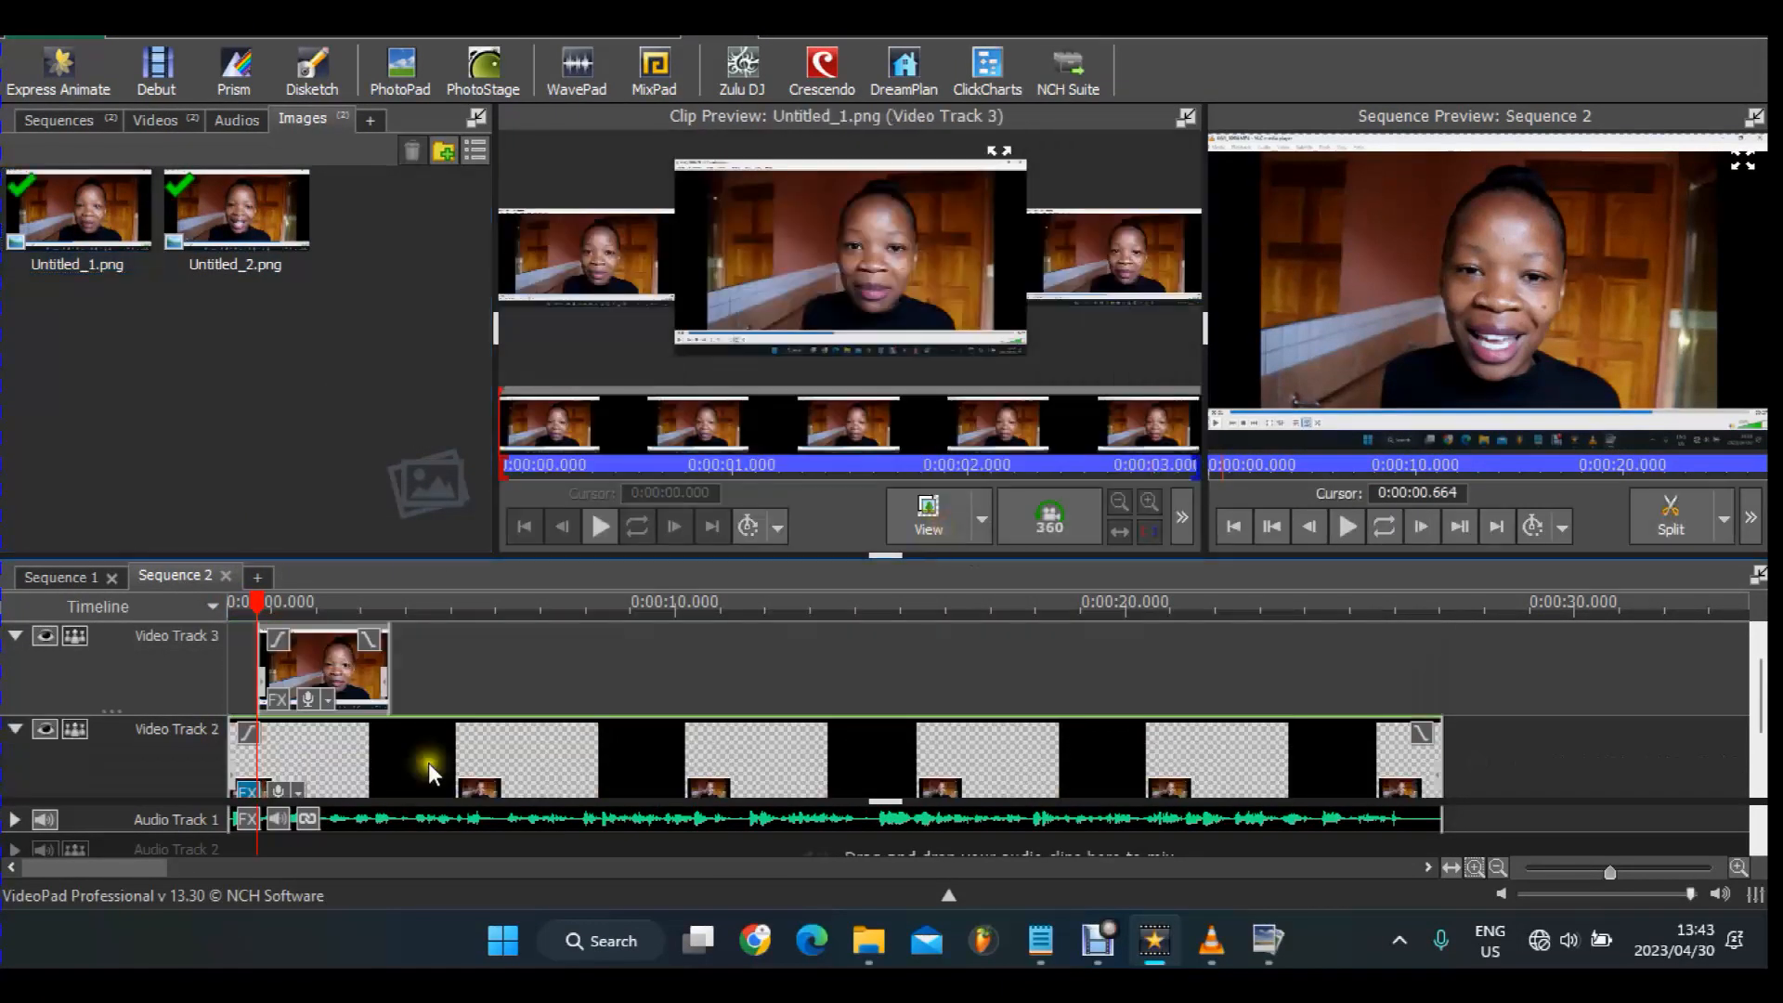
left_click_drag(390, 683, 1440, 706)
left_click(521, 660)
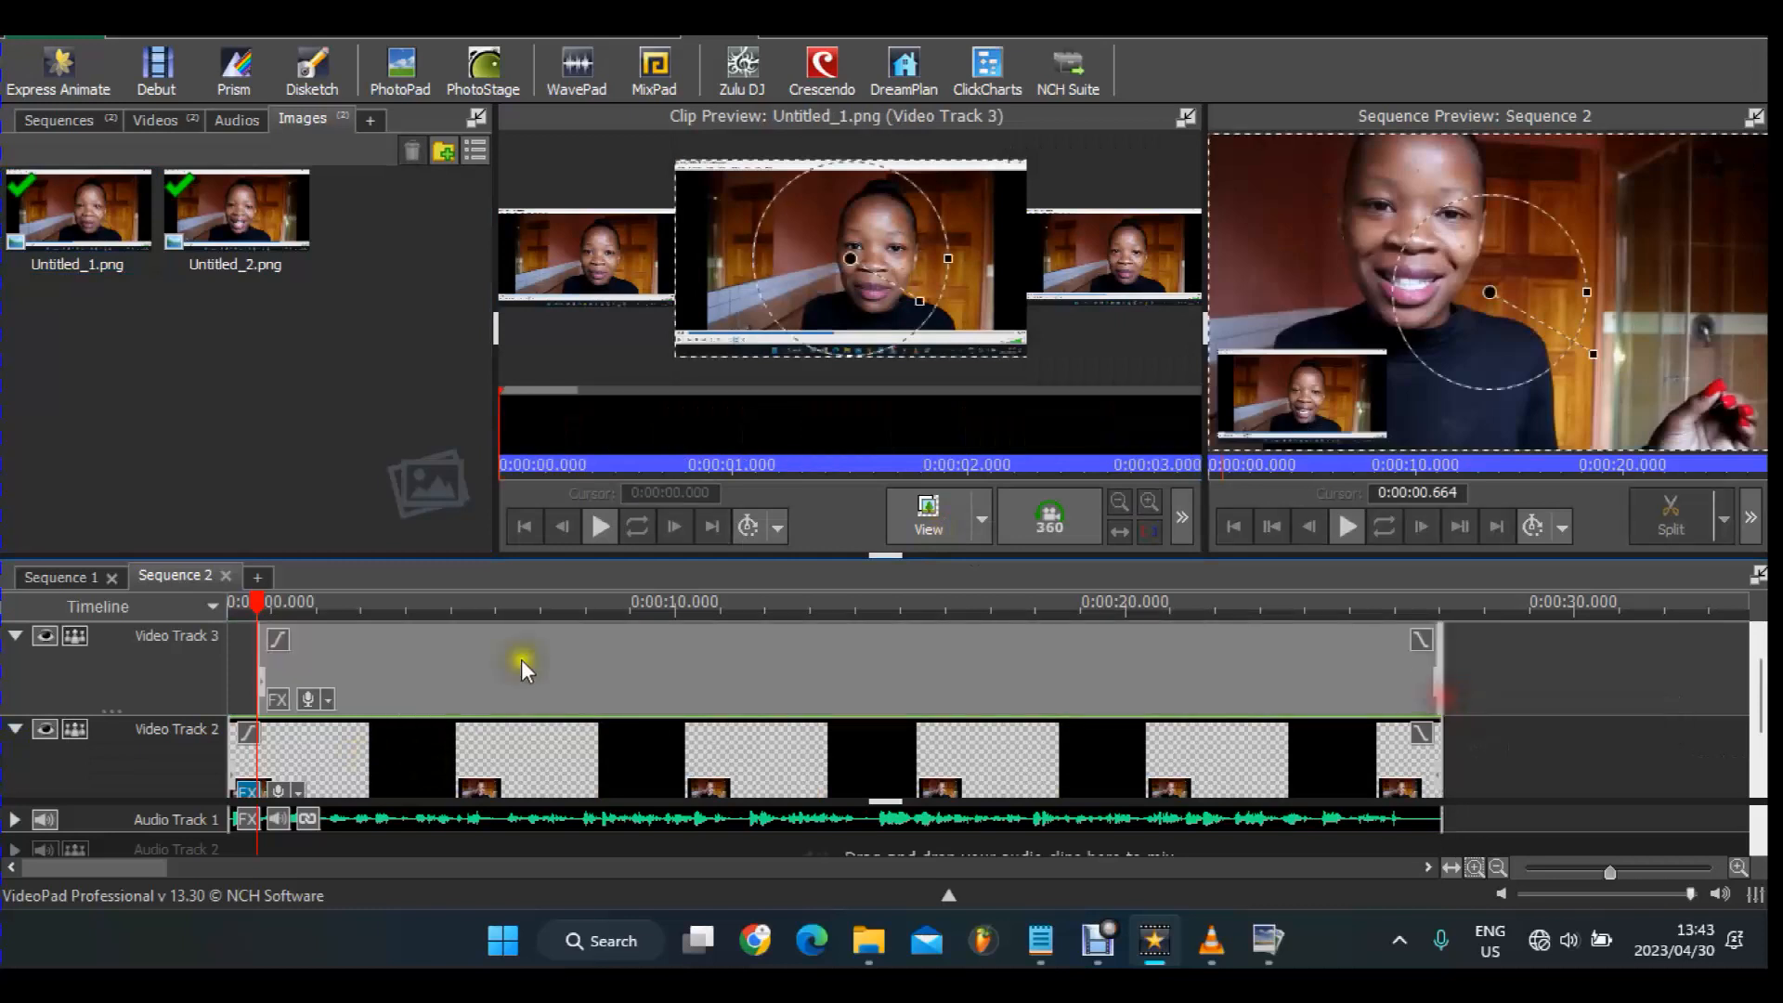
Add a Scale effect with the Picture in Picture: Bottom-Right preset to the Untitled_1.png clip on Video Track 3
left_click(275, 703)
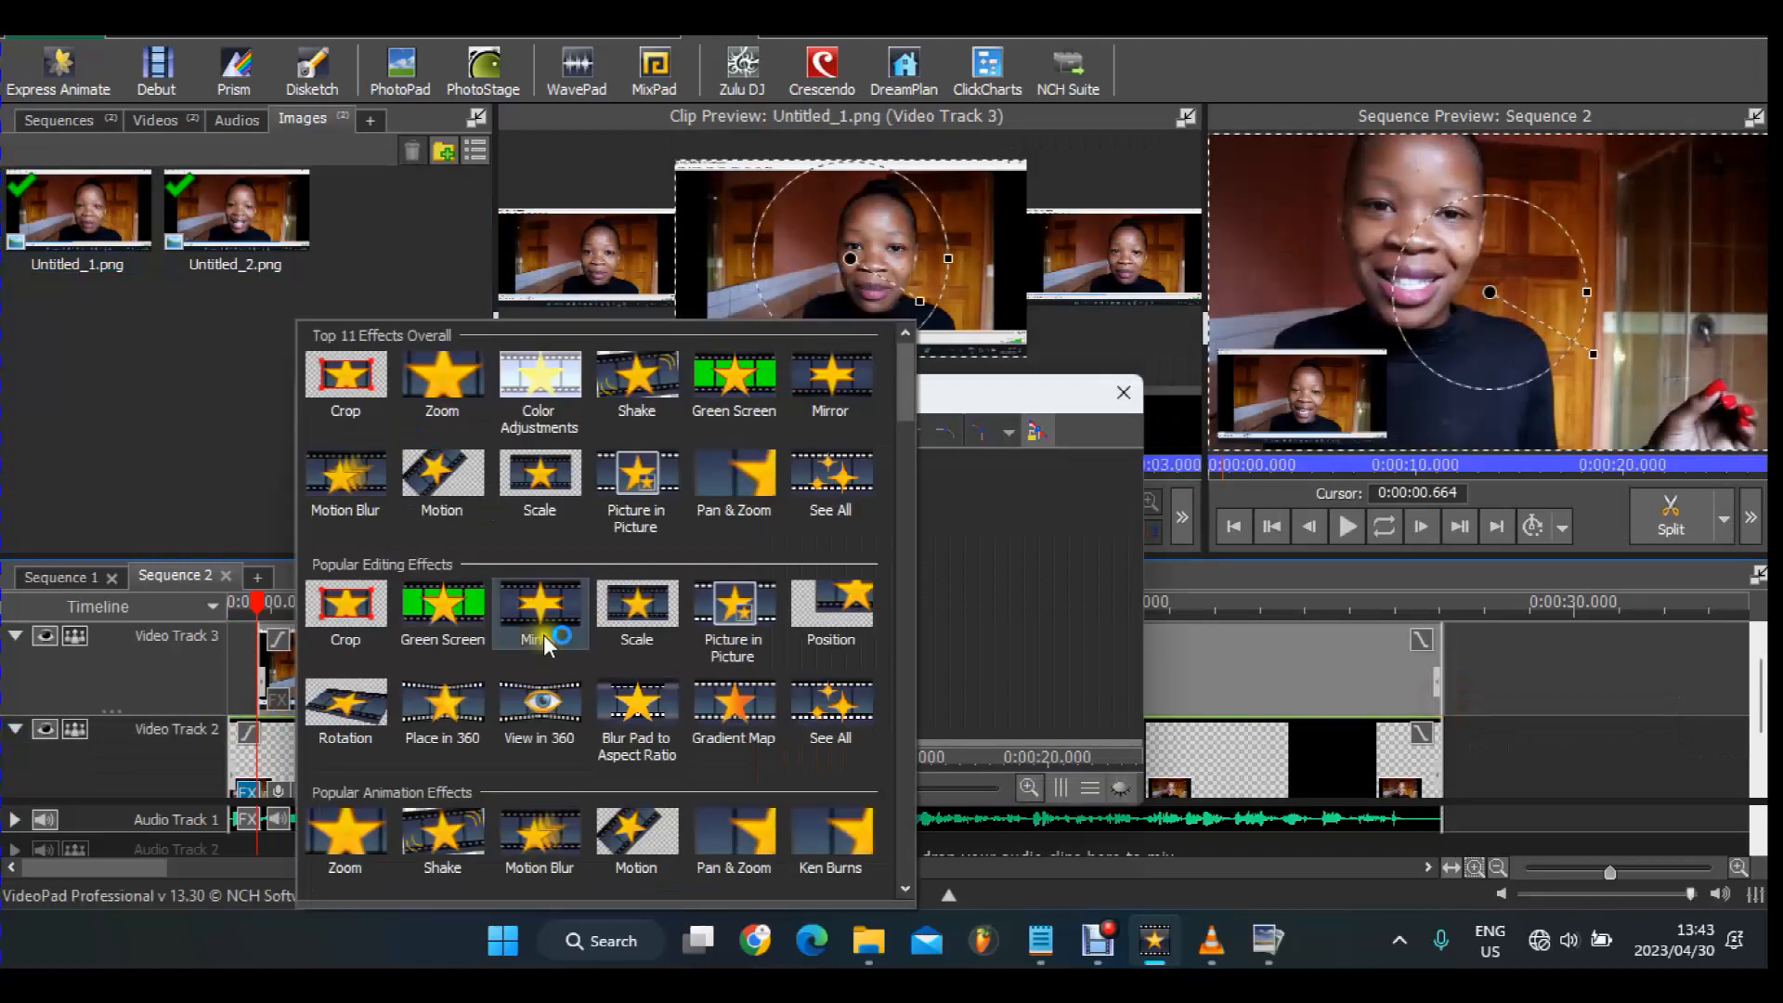
left_click(625, 515)
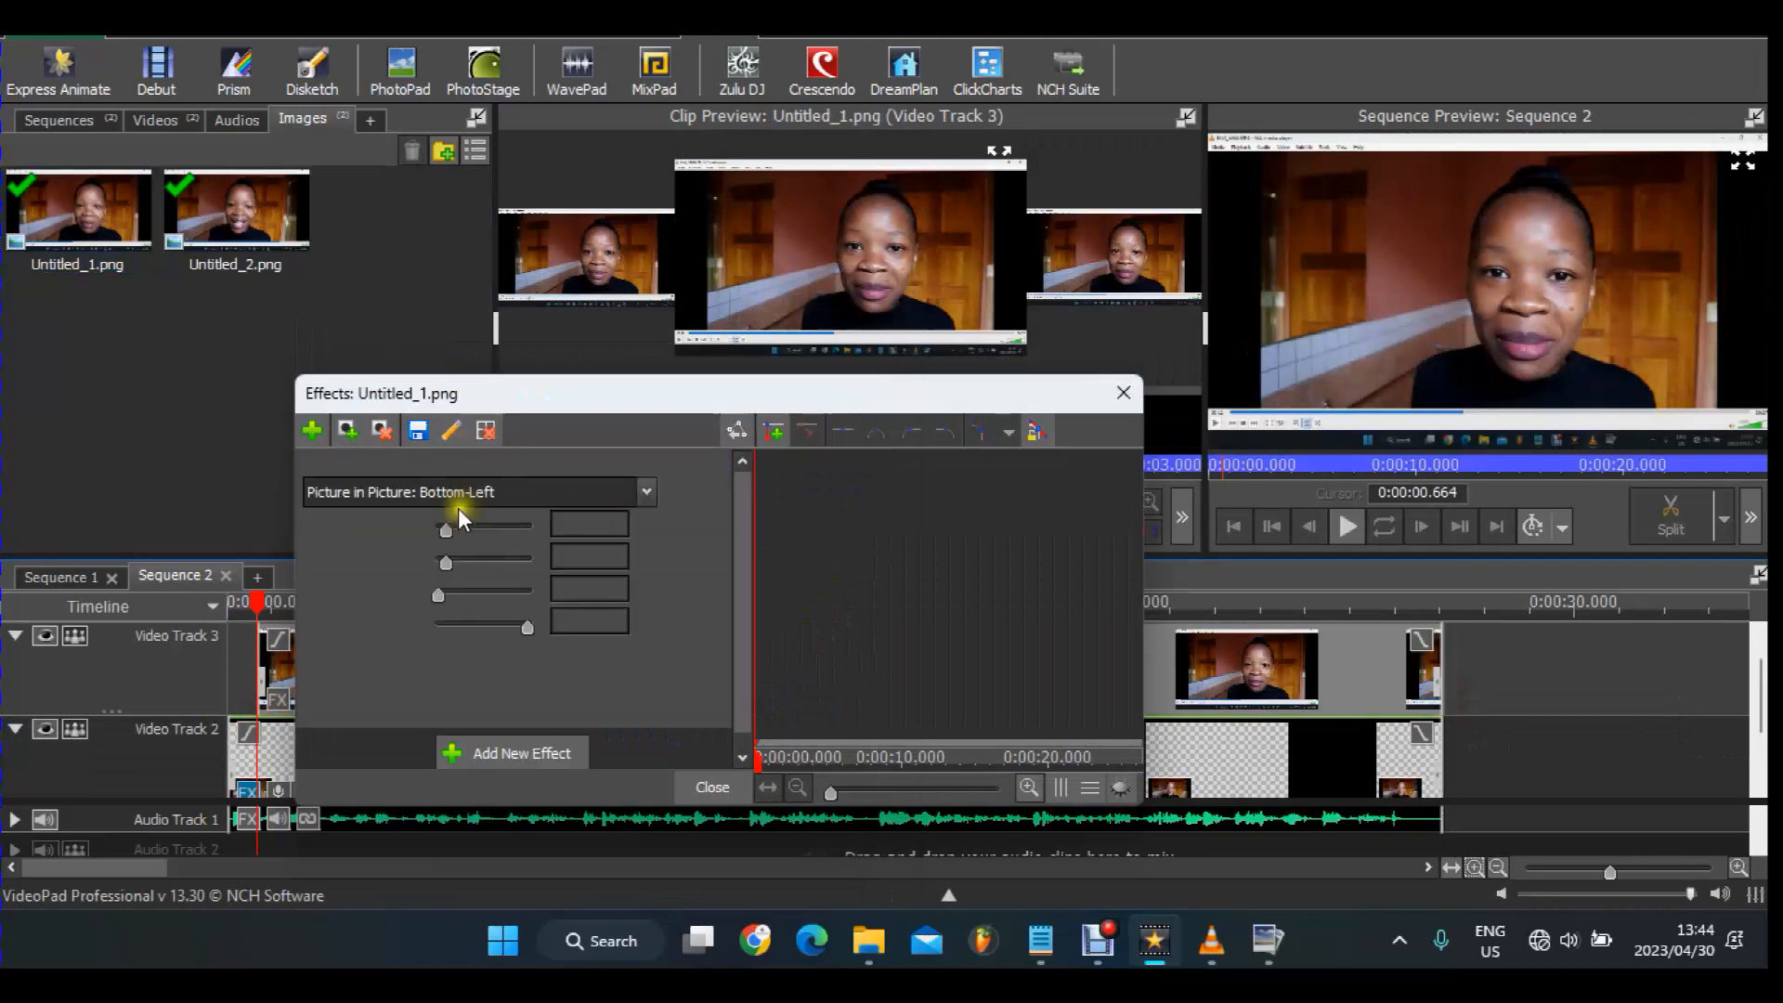
left_click(505, 492)
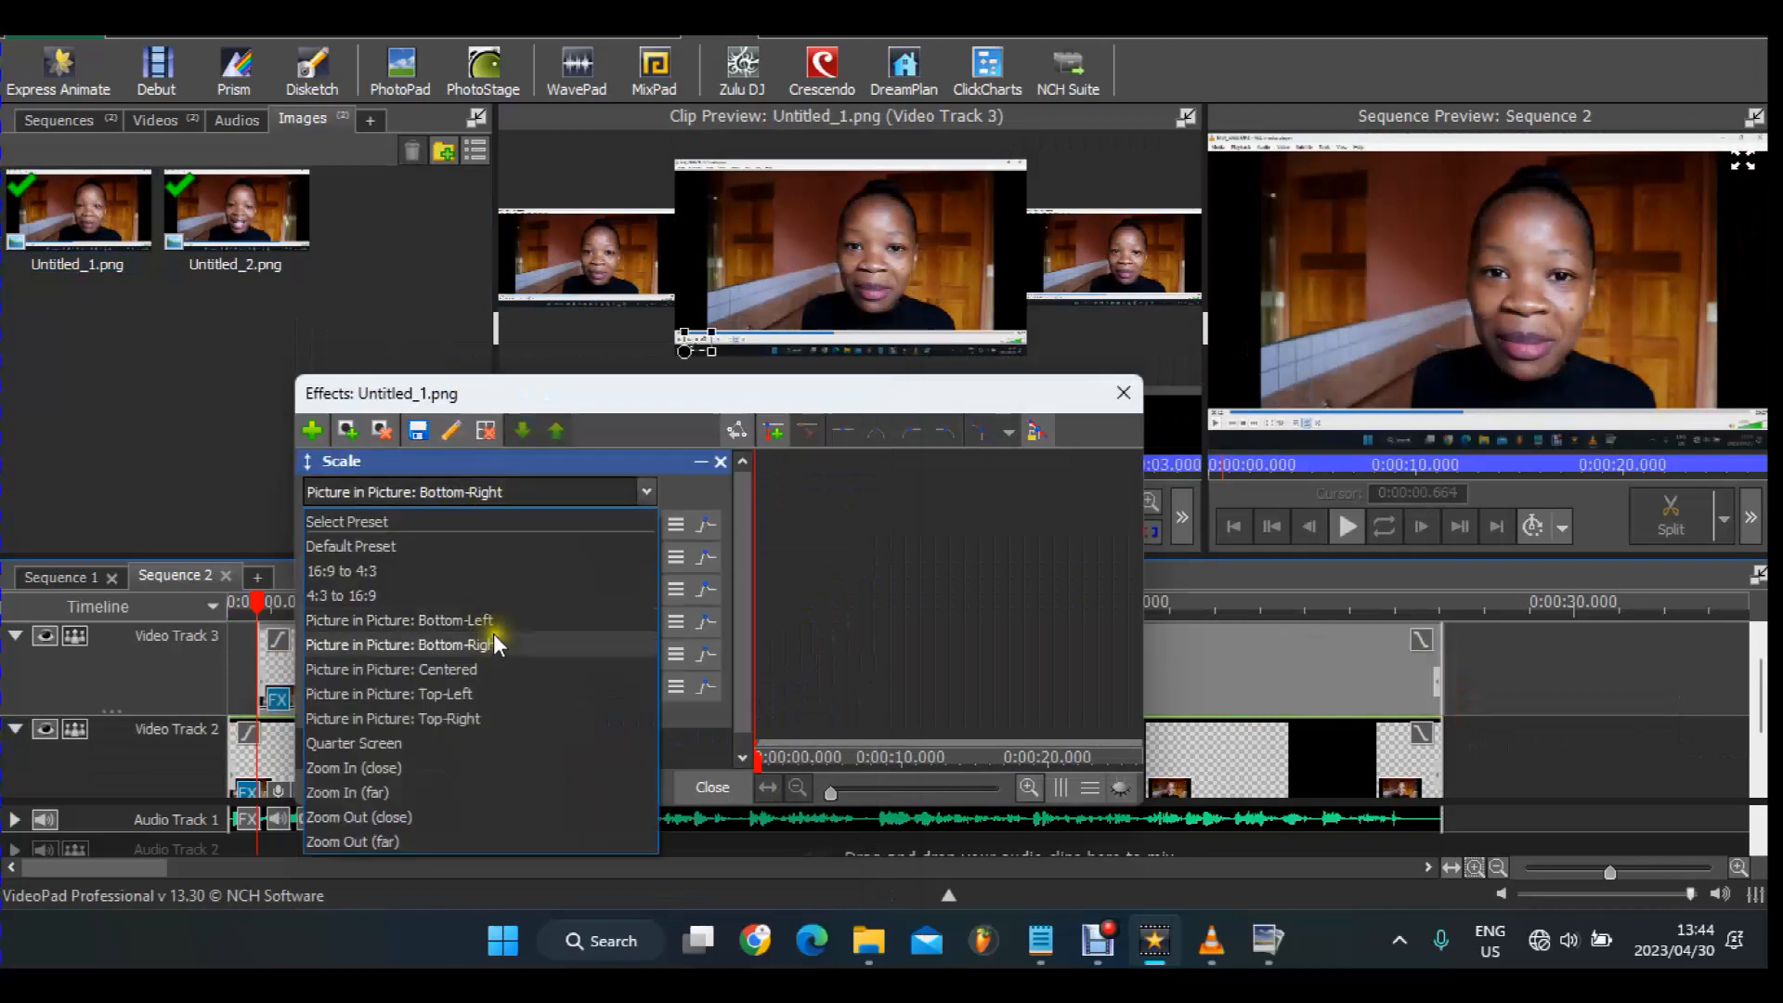
left_click(493, 637)
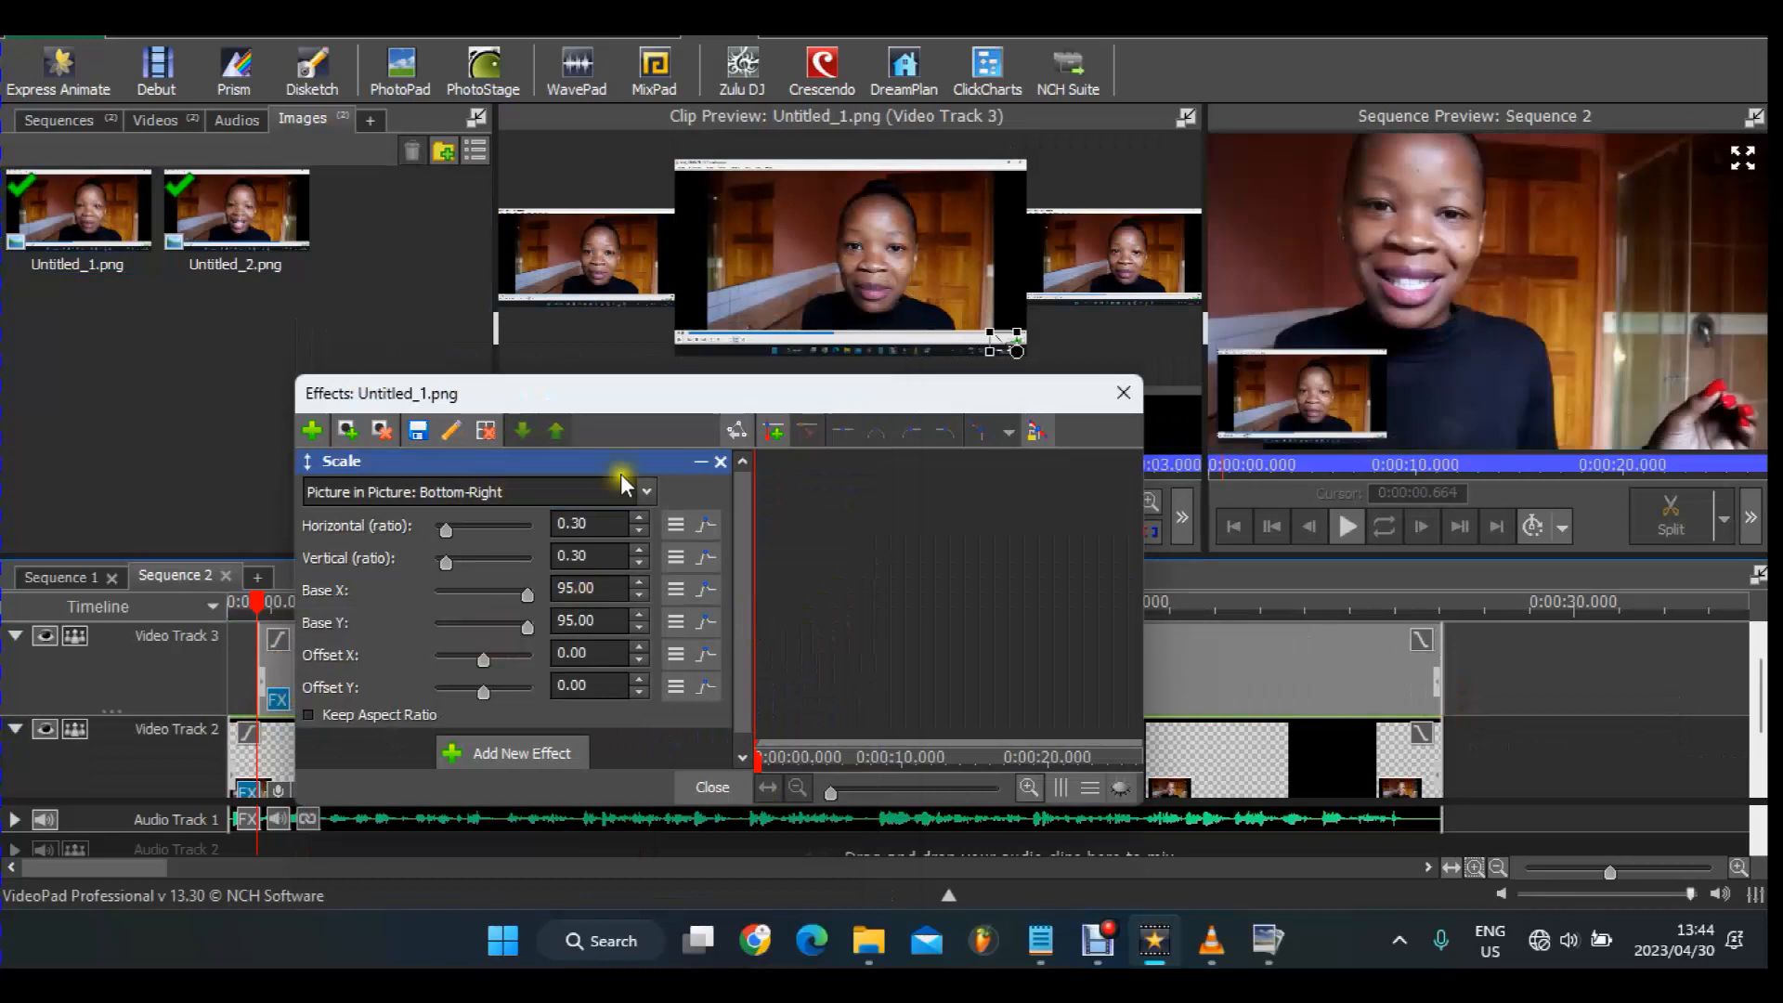
left_click(1131, 393)
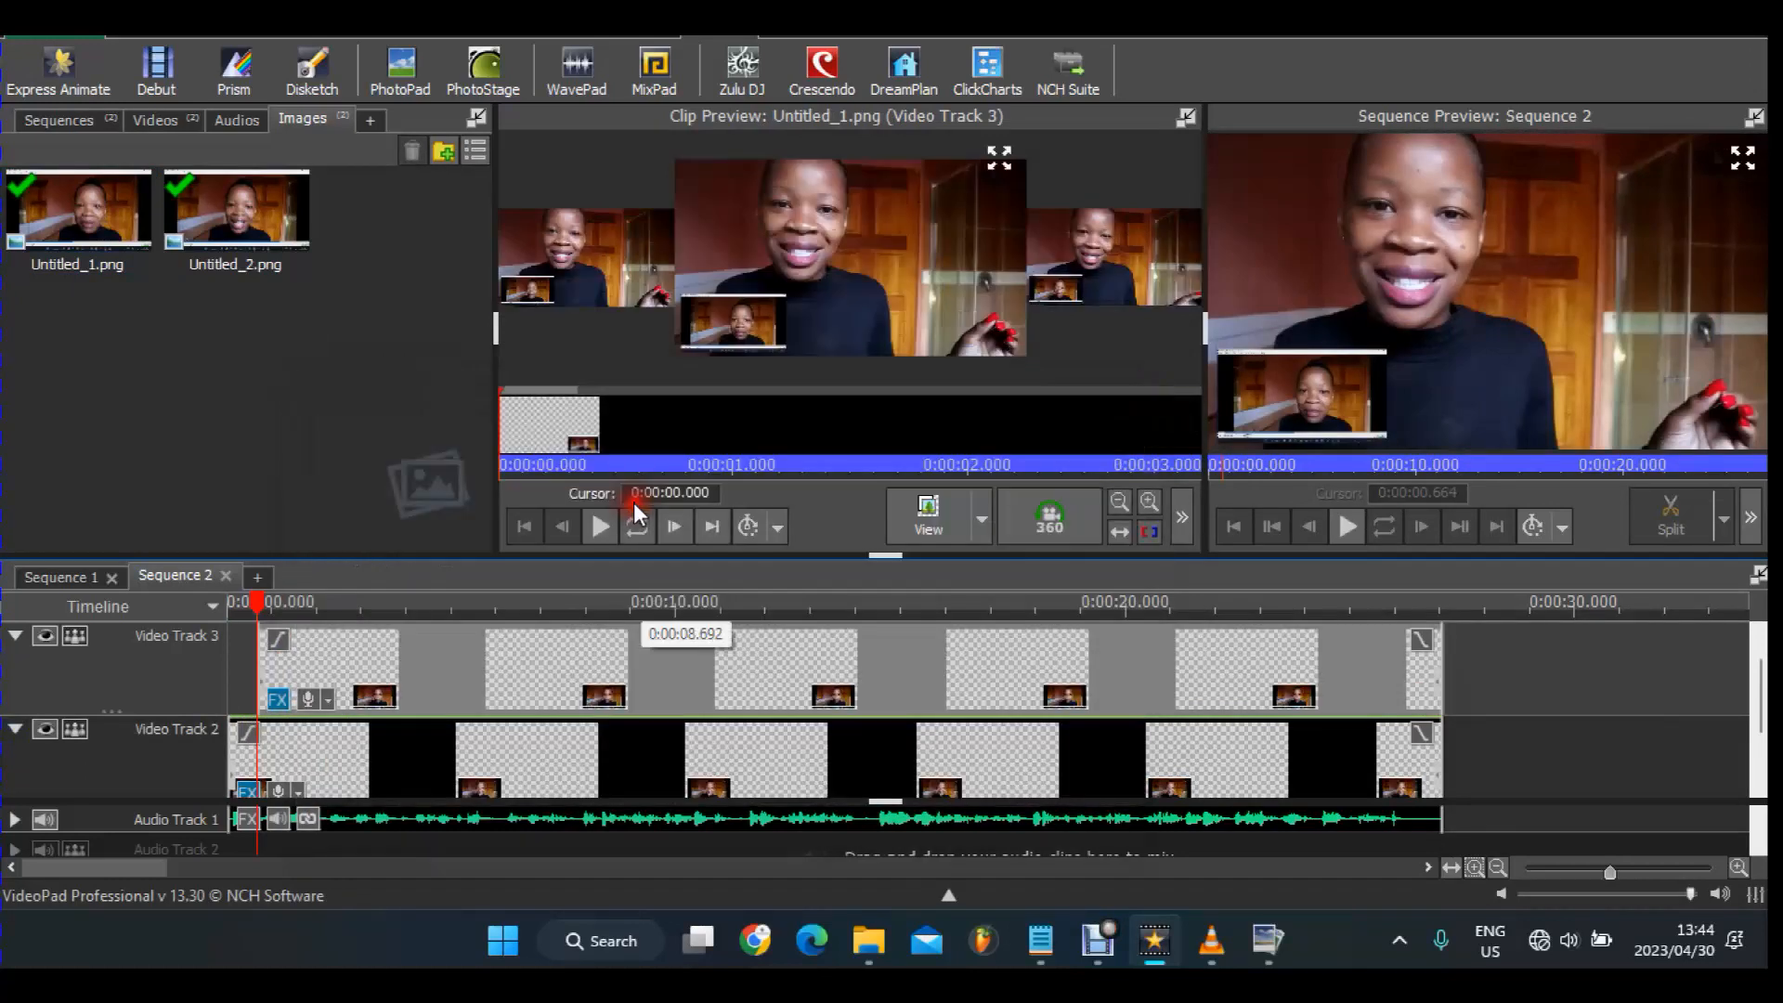
Play Sequence 2 from about 0:00:09.269 to check both small images over the main video
left_click(643, 602)
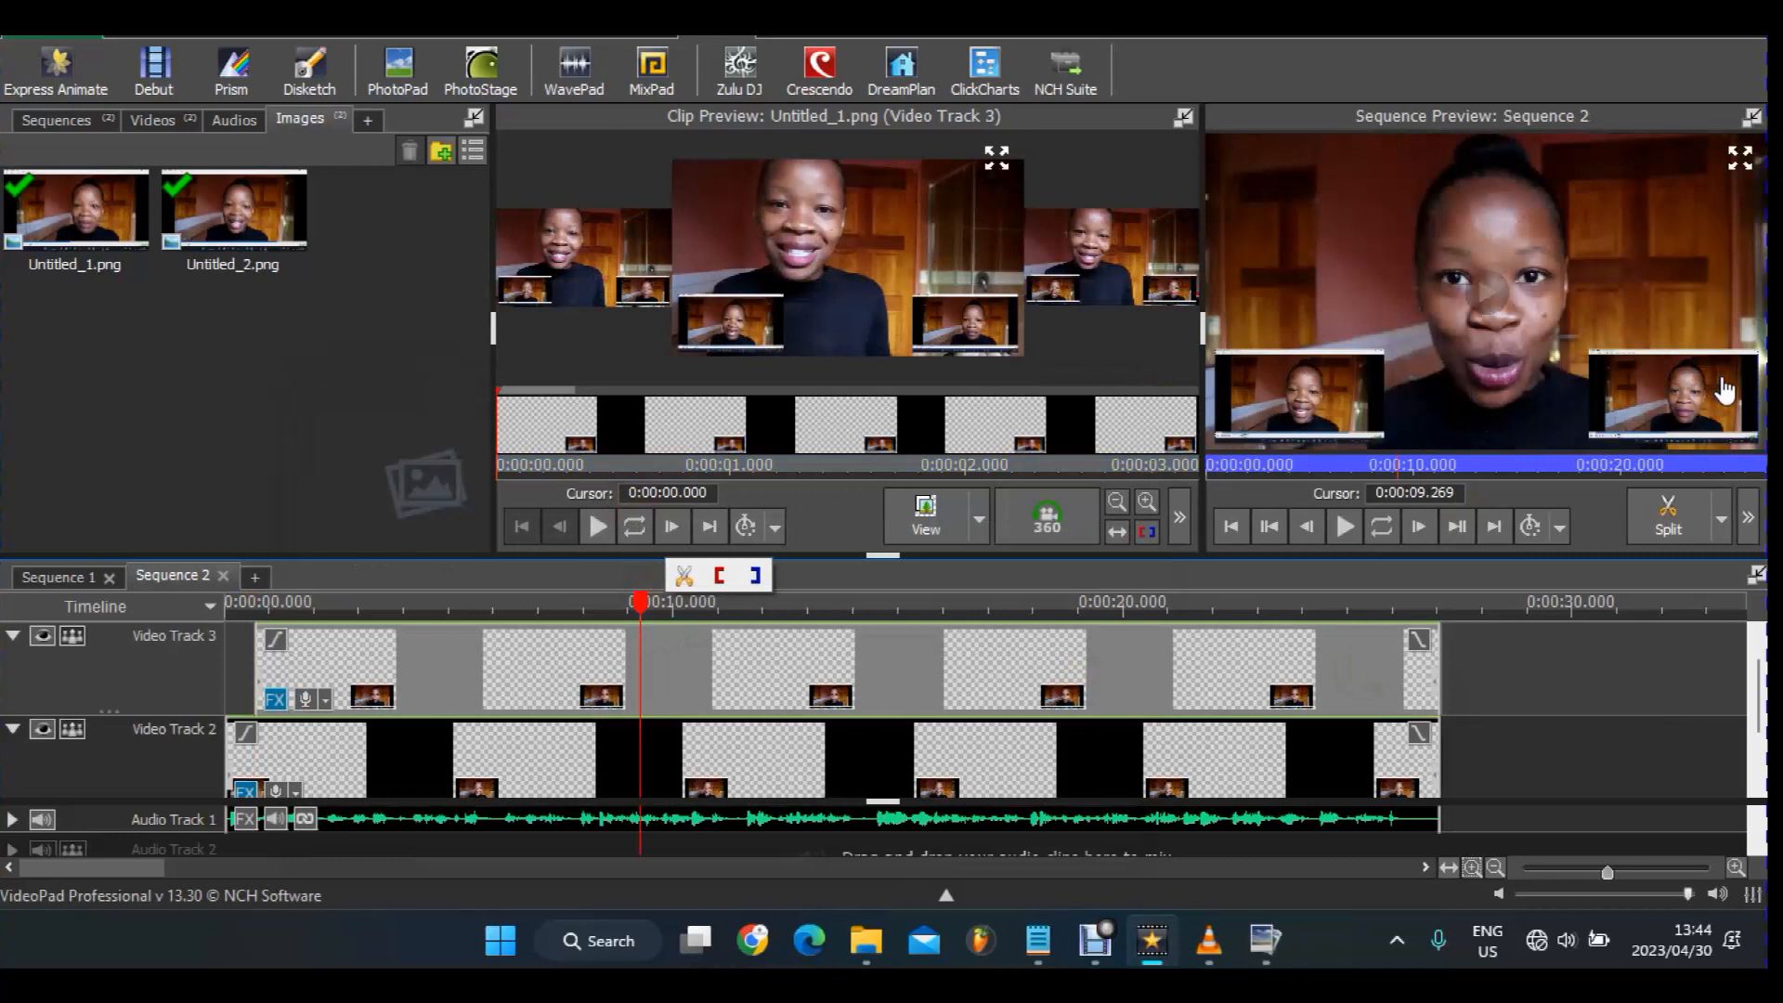
key("space")
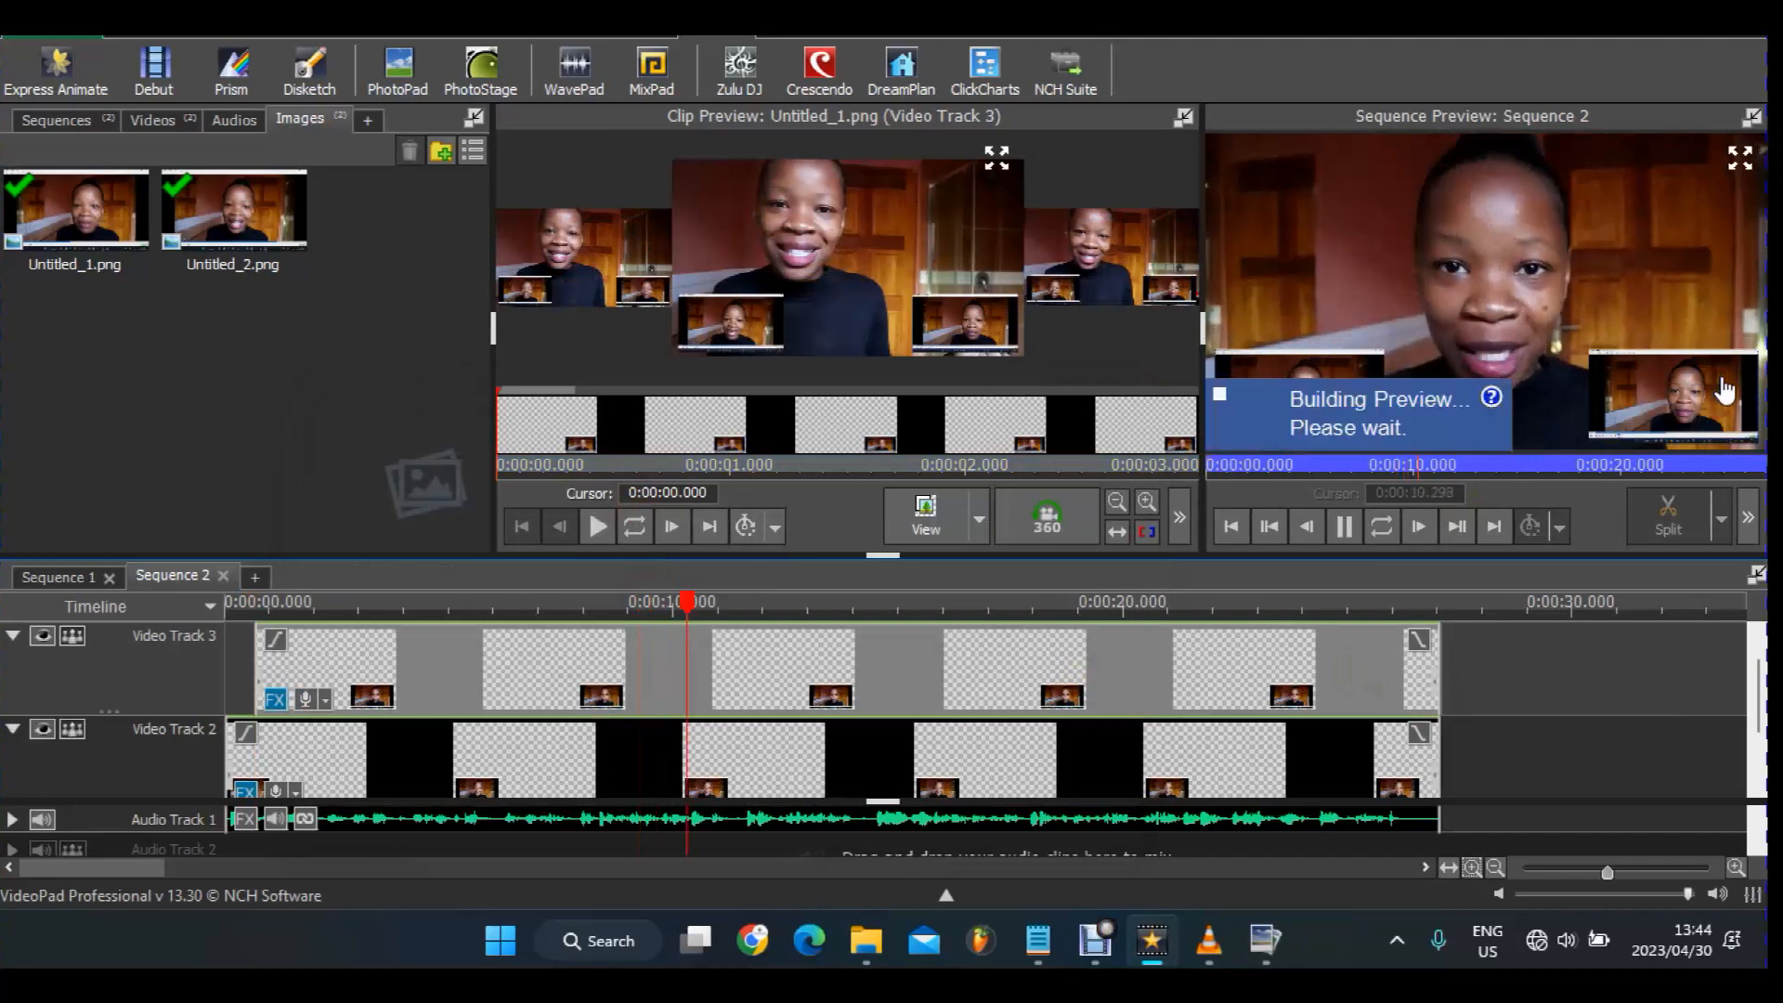
left_click(1344, 529)
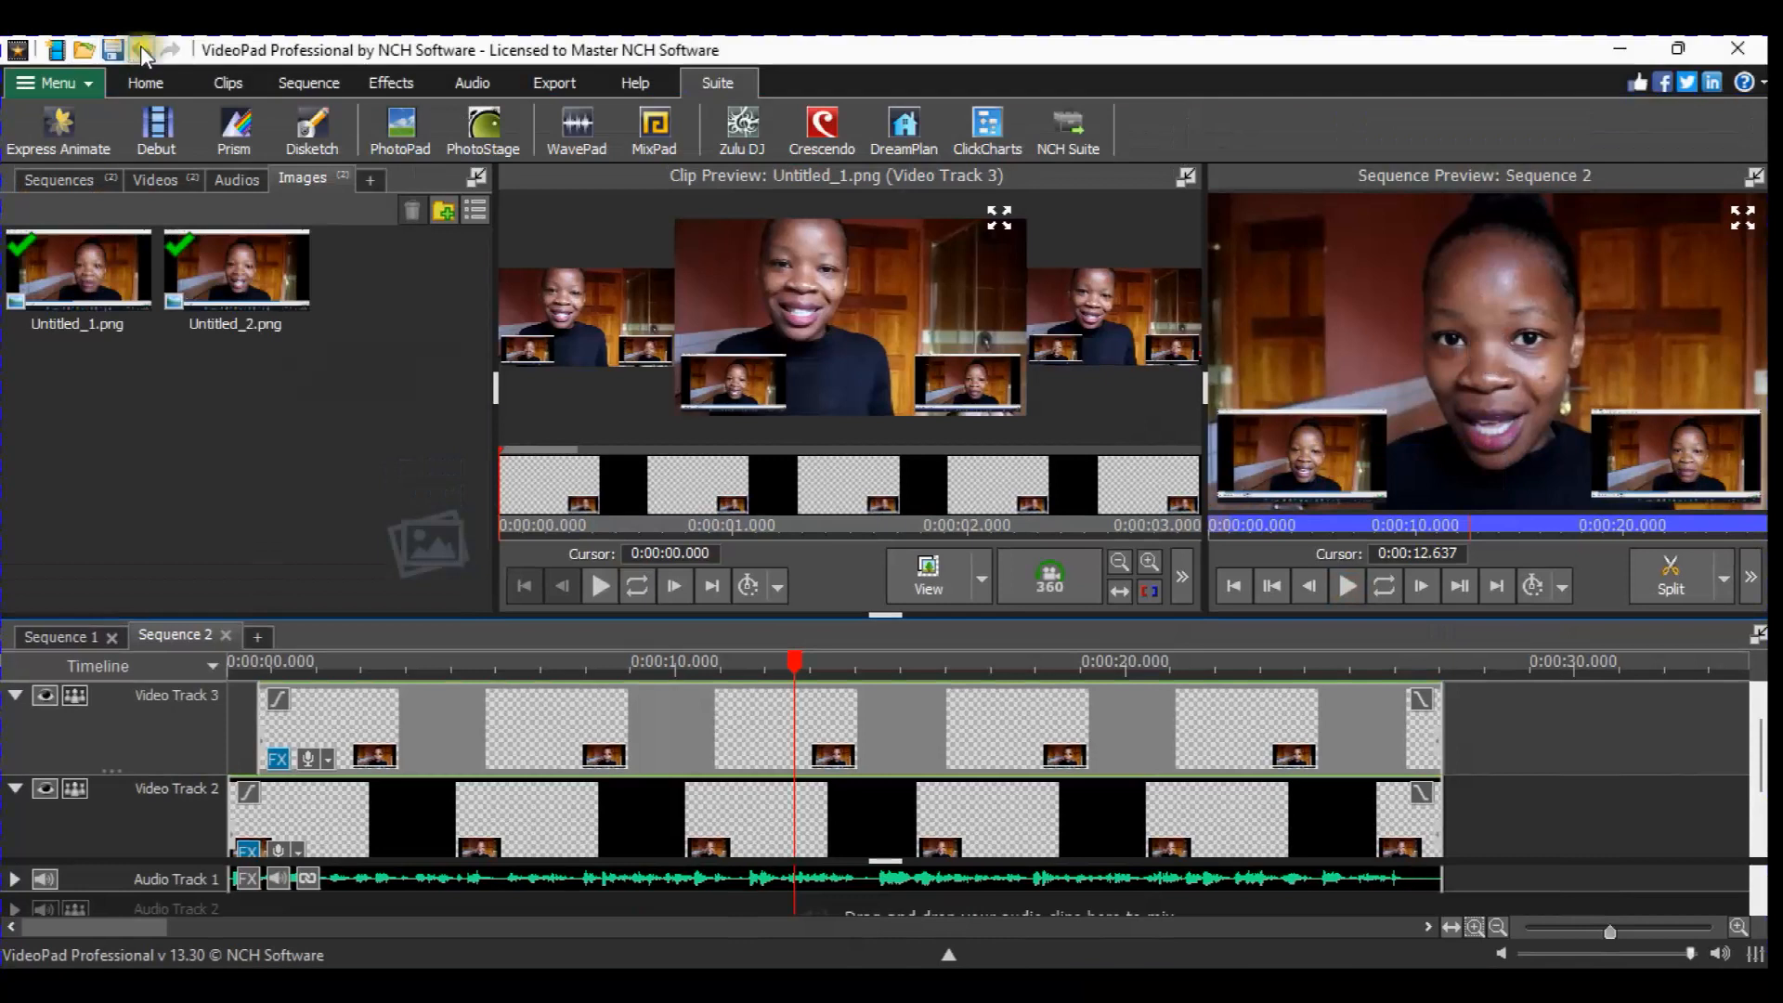
Undo the overlay edits on Sequence 2, including both image clips, their scaling and the track reordering, back to the main video alone
left_click(142, 46)
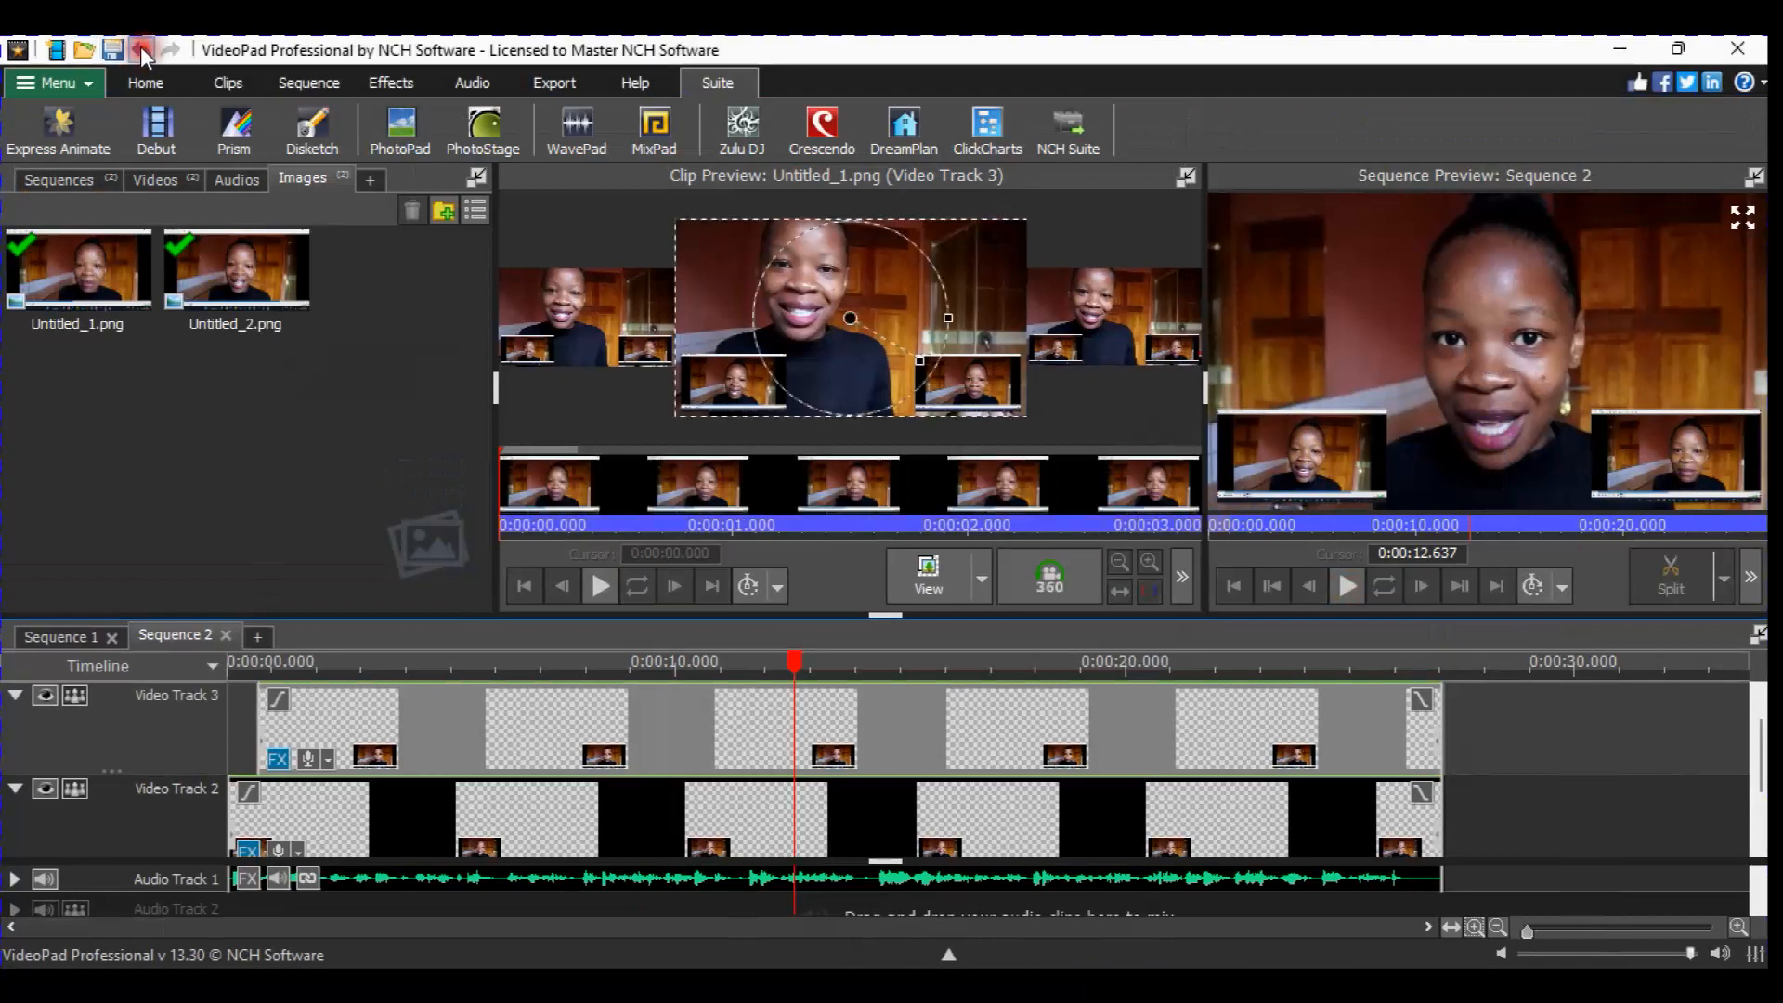
left_click(142, 47)
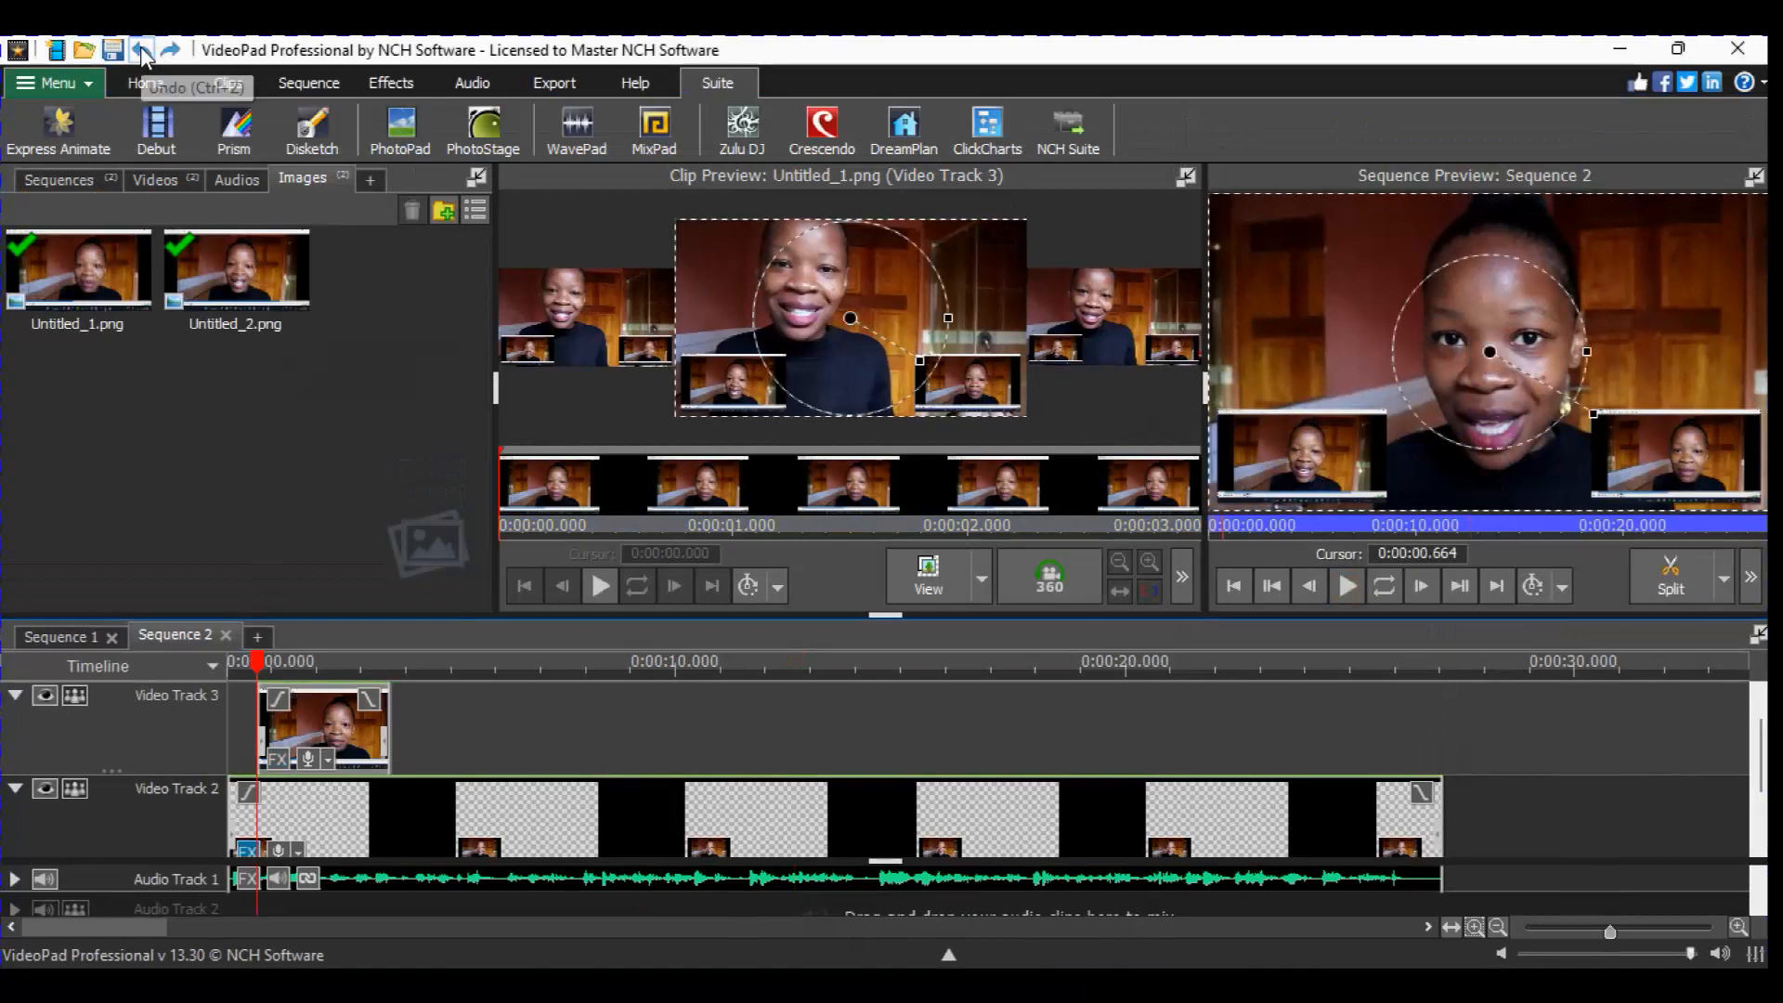
left_click(141, 48)
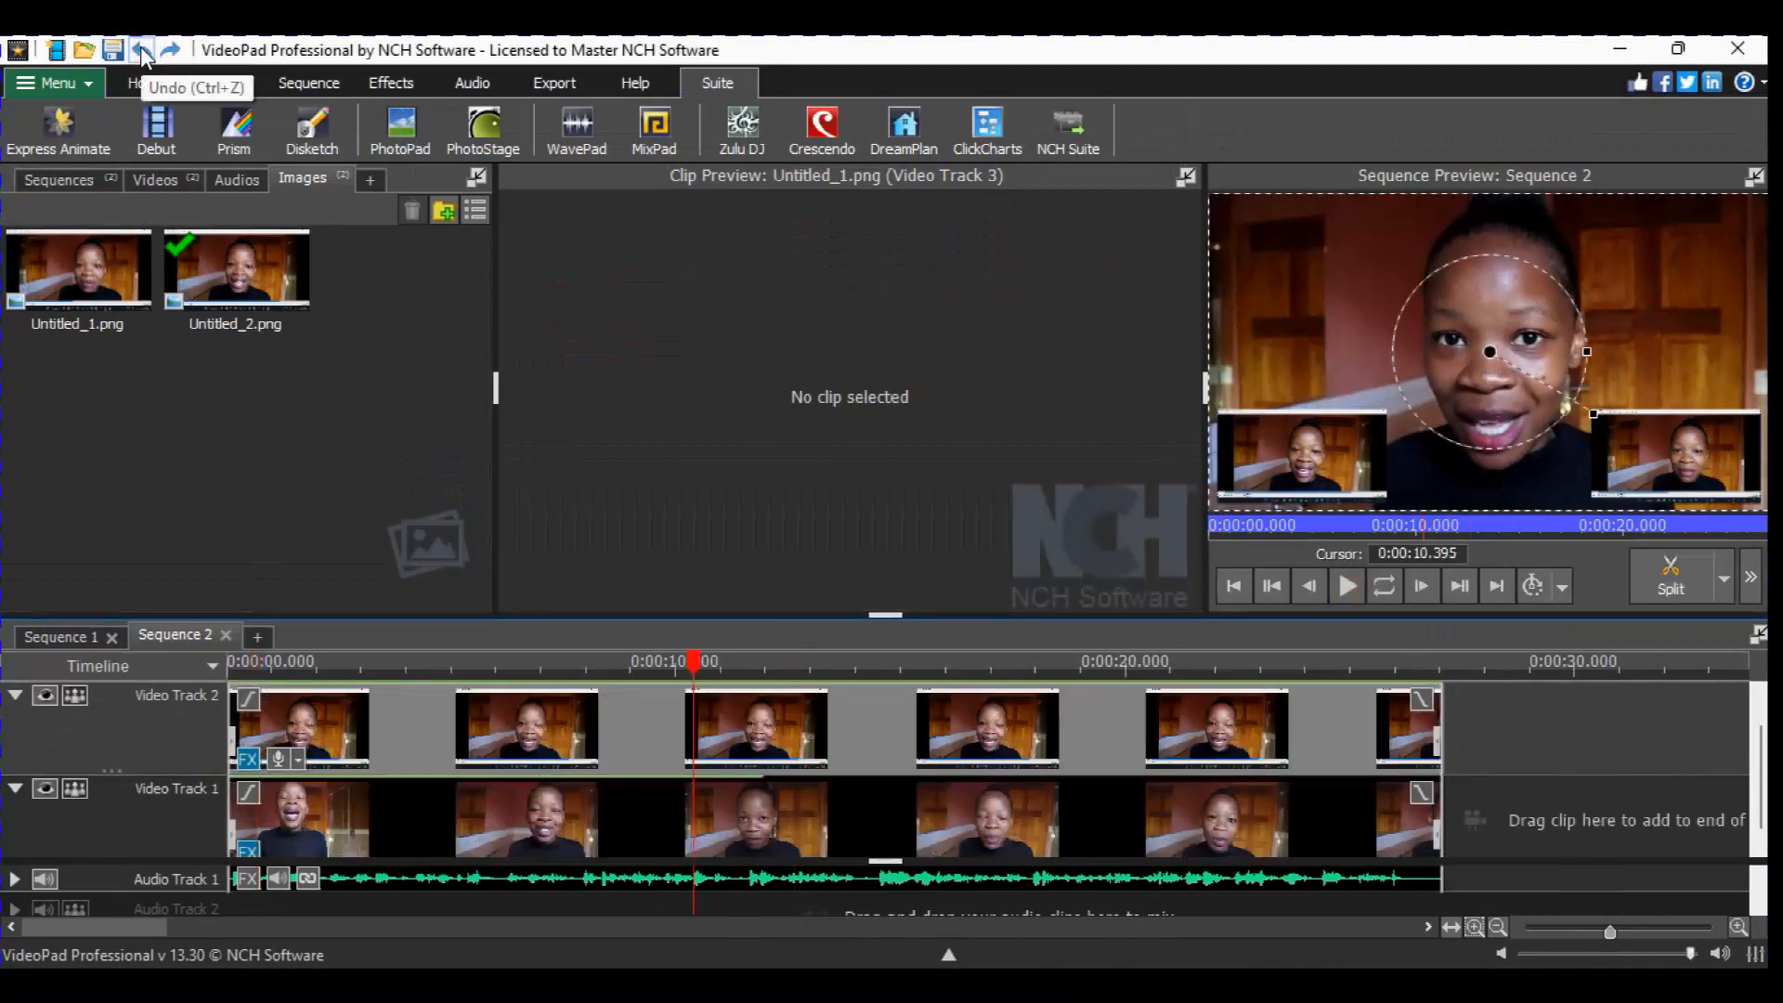
left_click(141, 51)
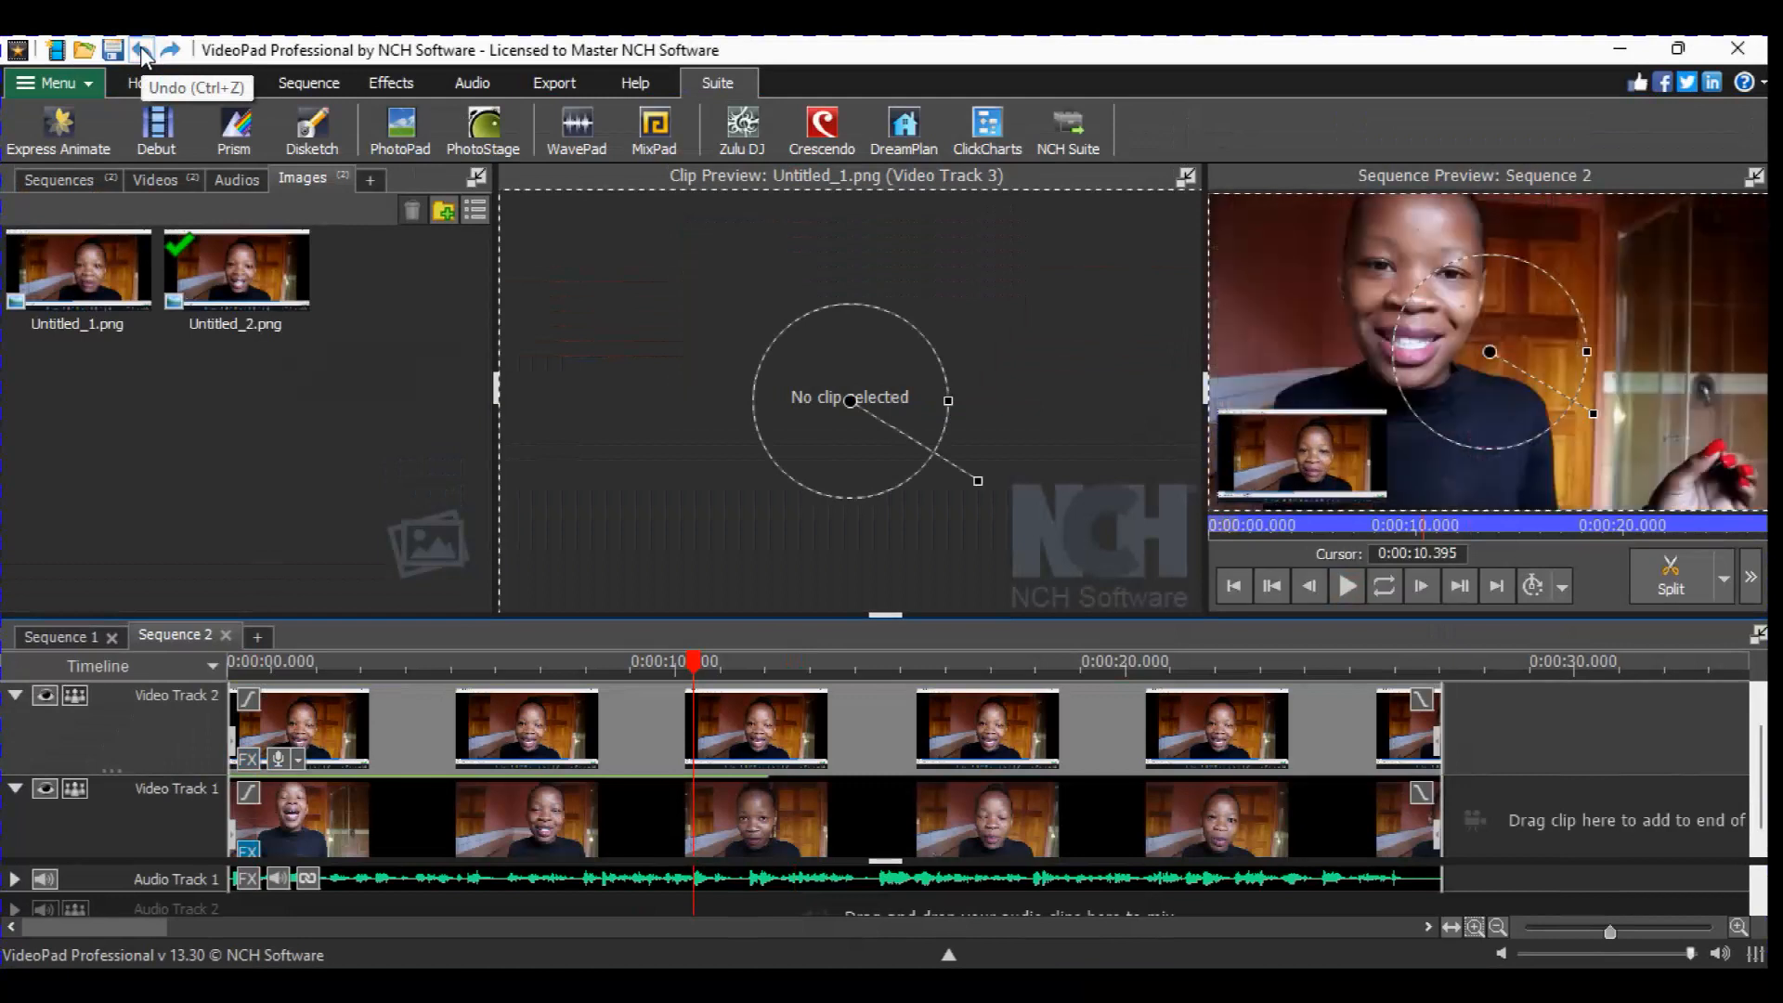
left_click(141, 51)
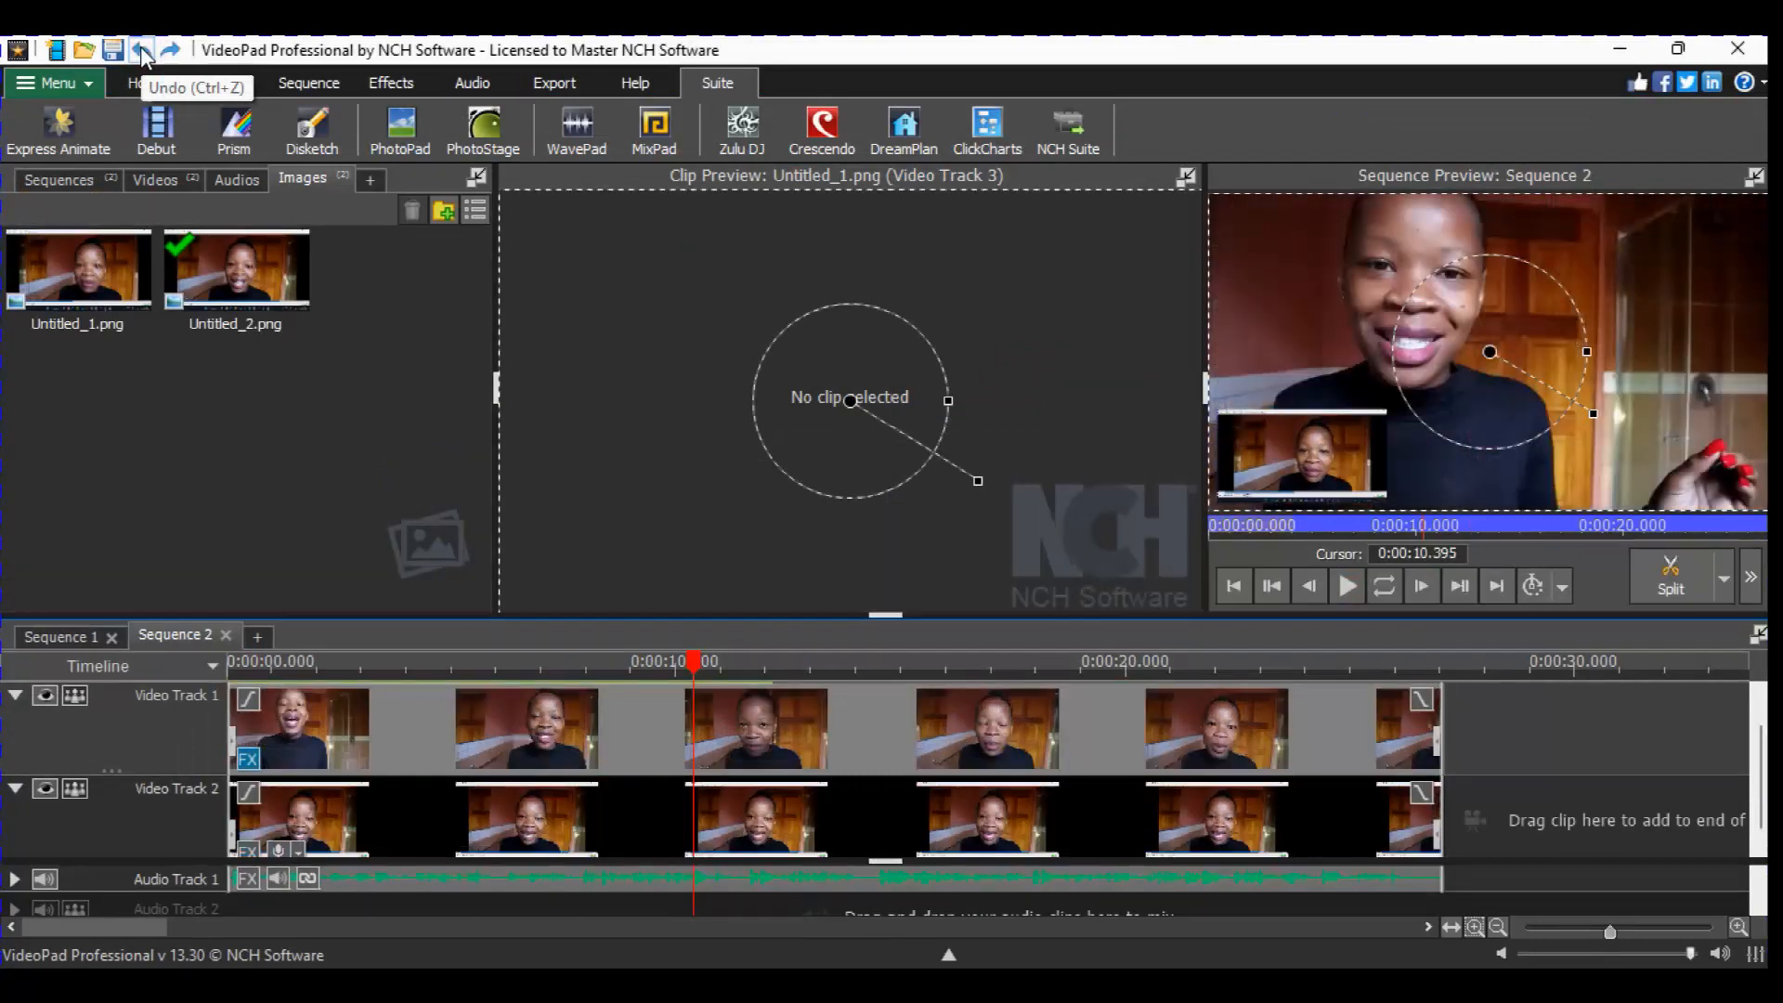
left_click(141, 51)
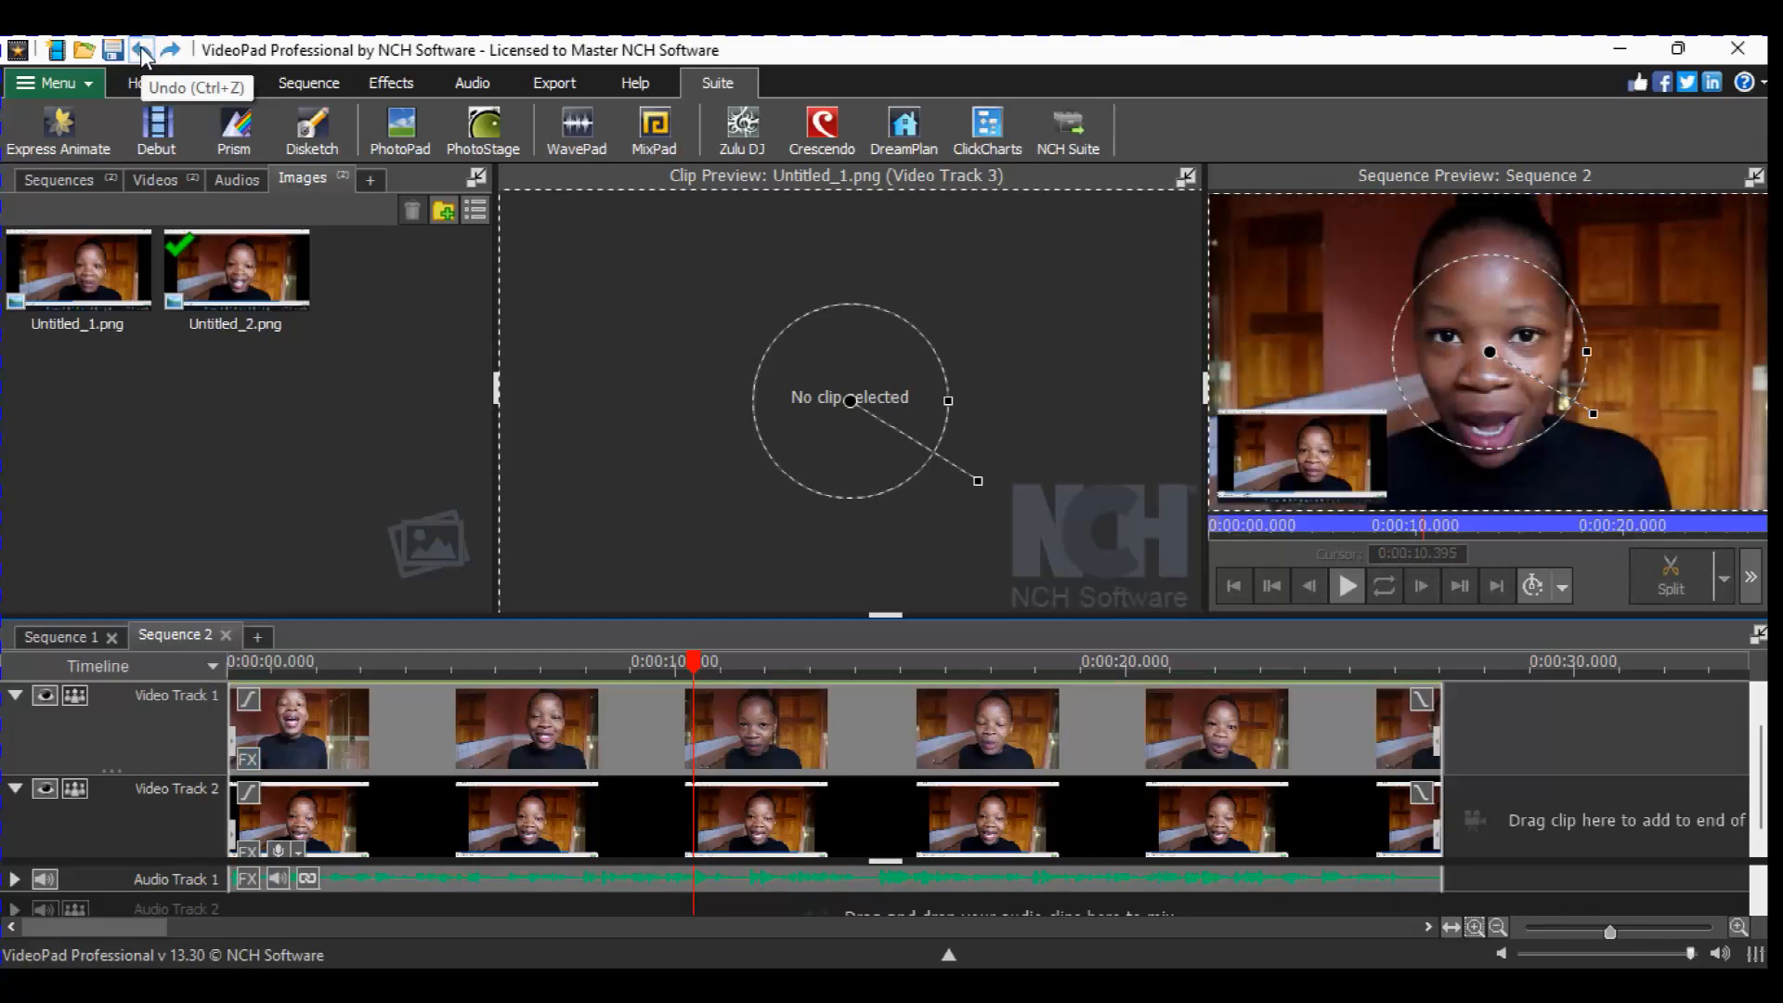
left_click(141, 51)
left_click(141, 51)
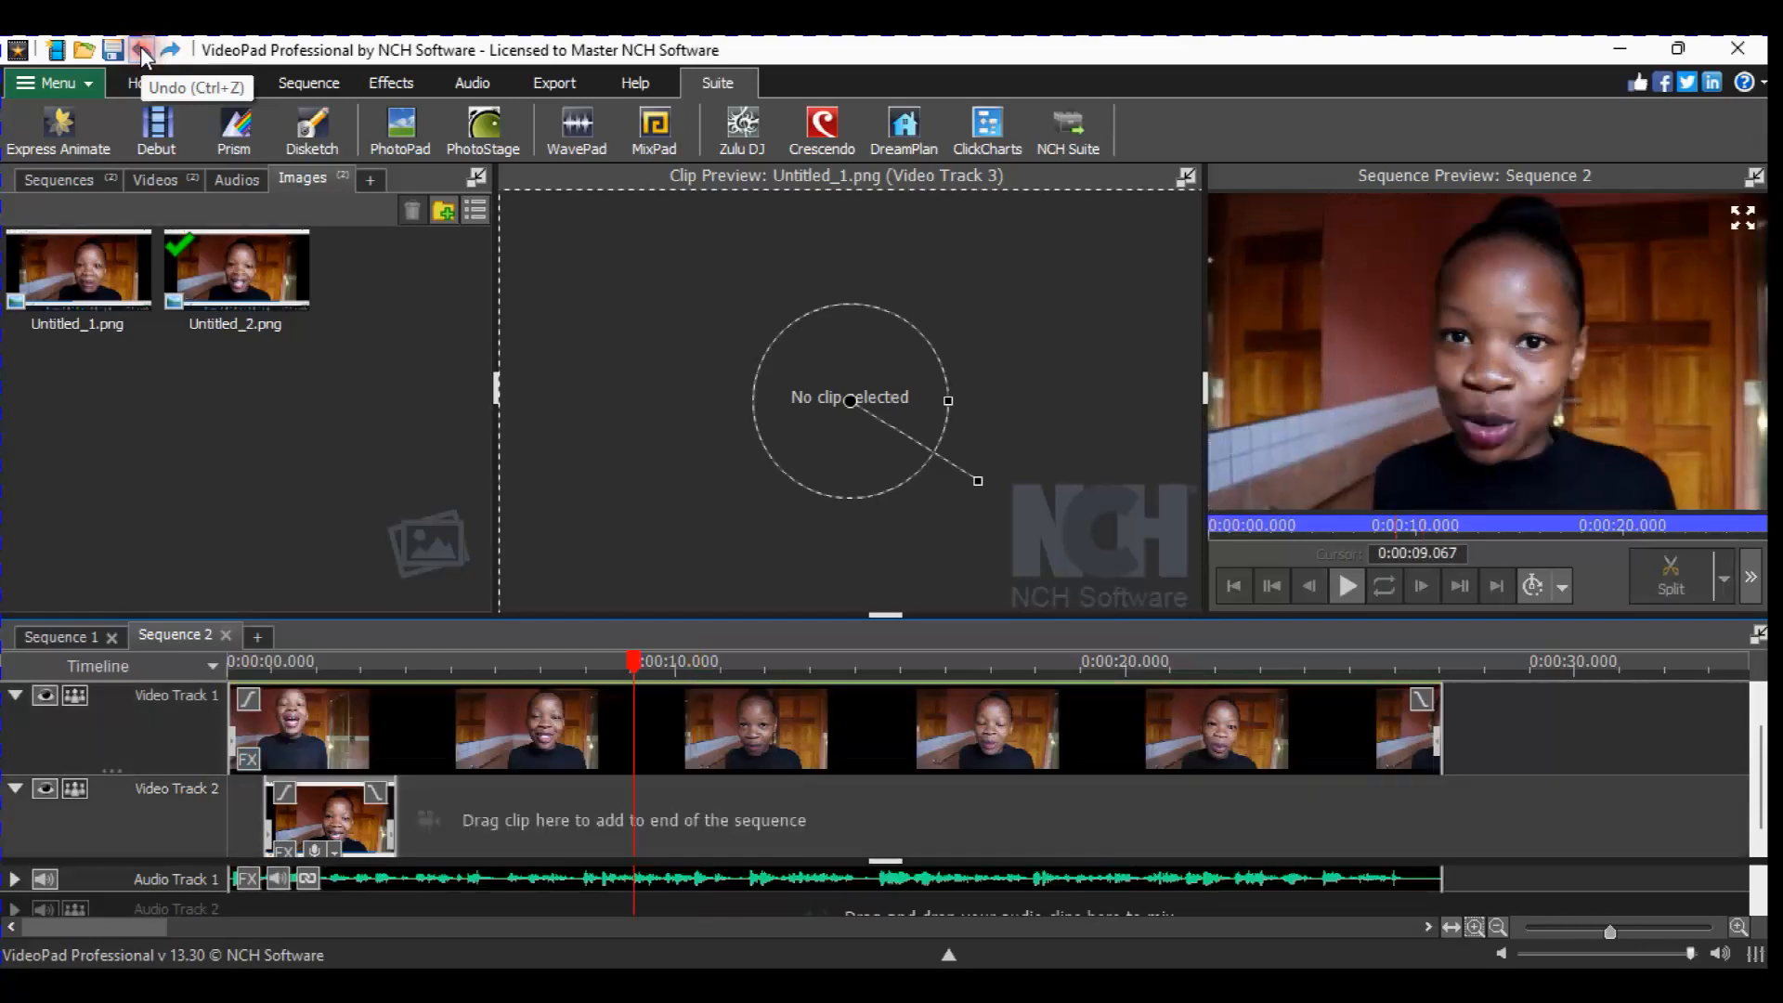
left_click(142, 51)
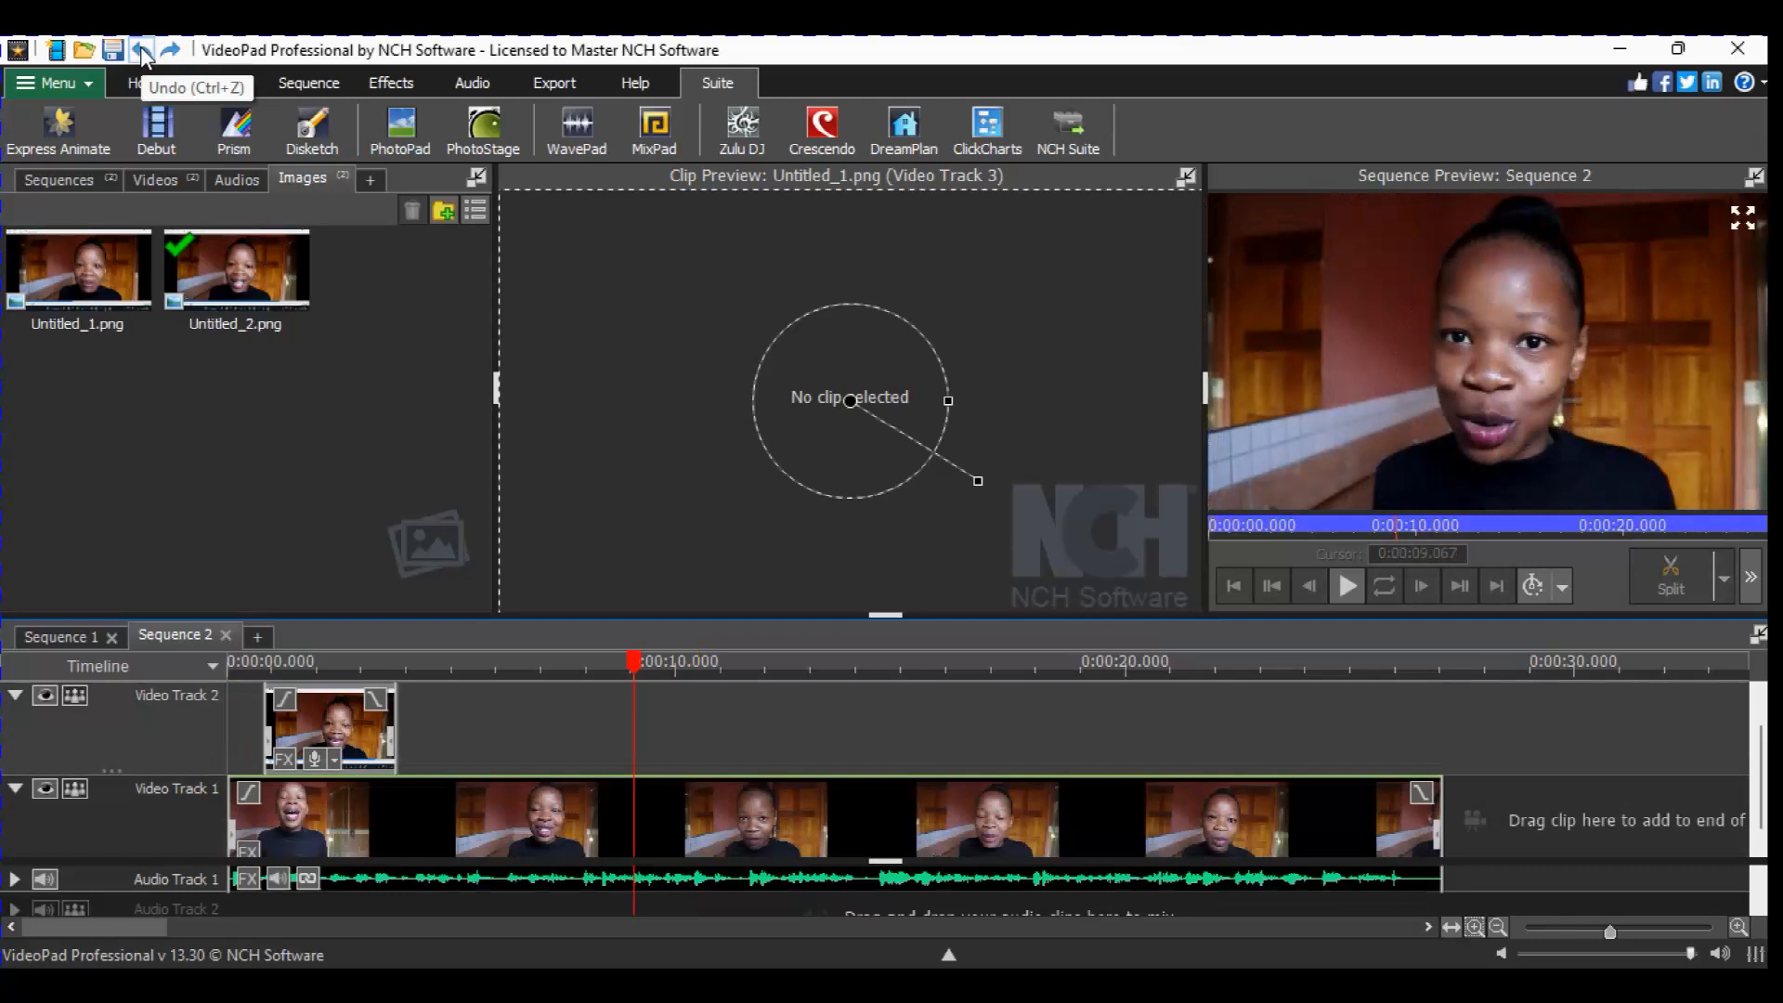
left_click(454, 401)
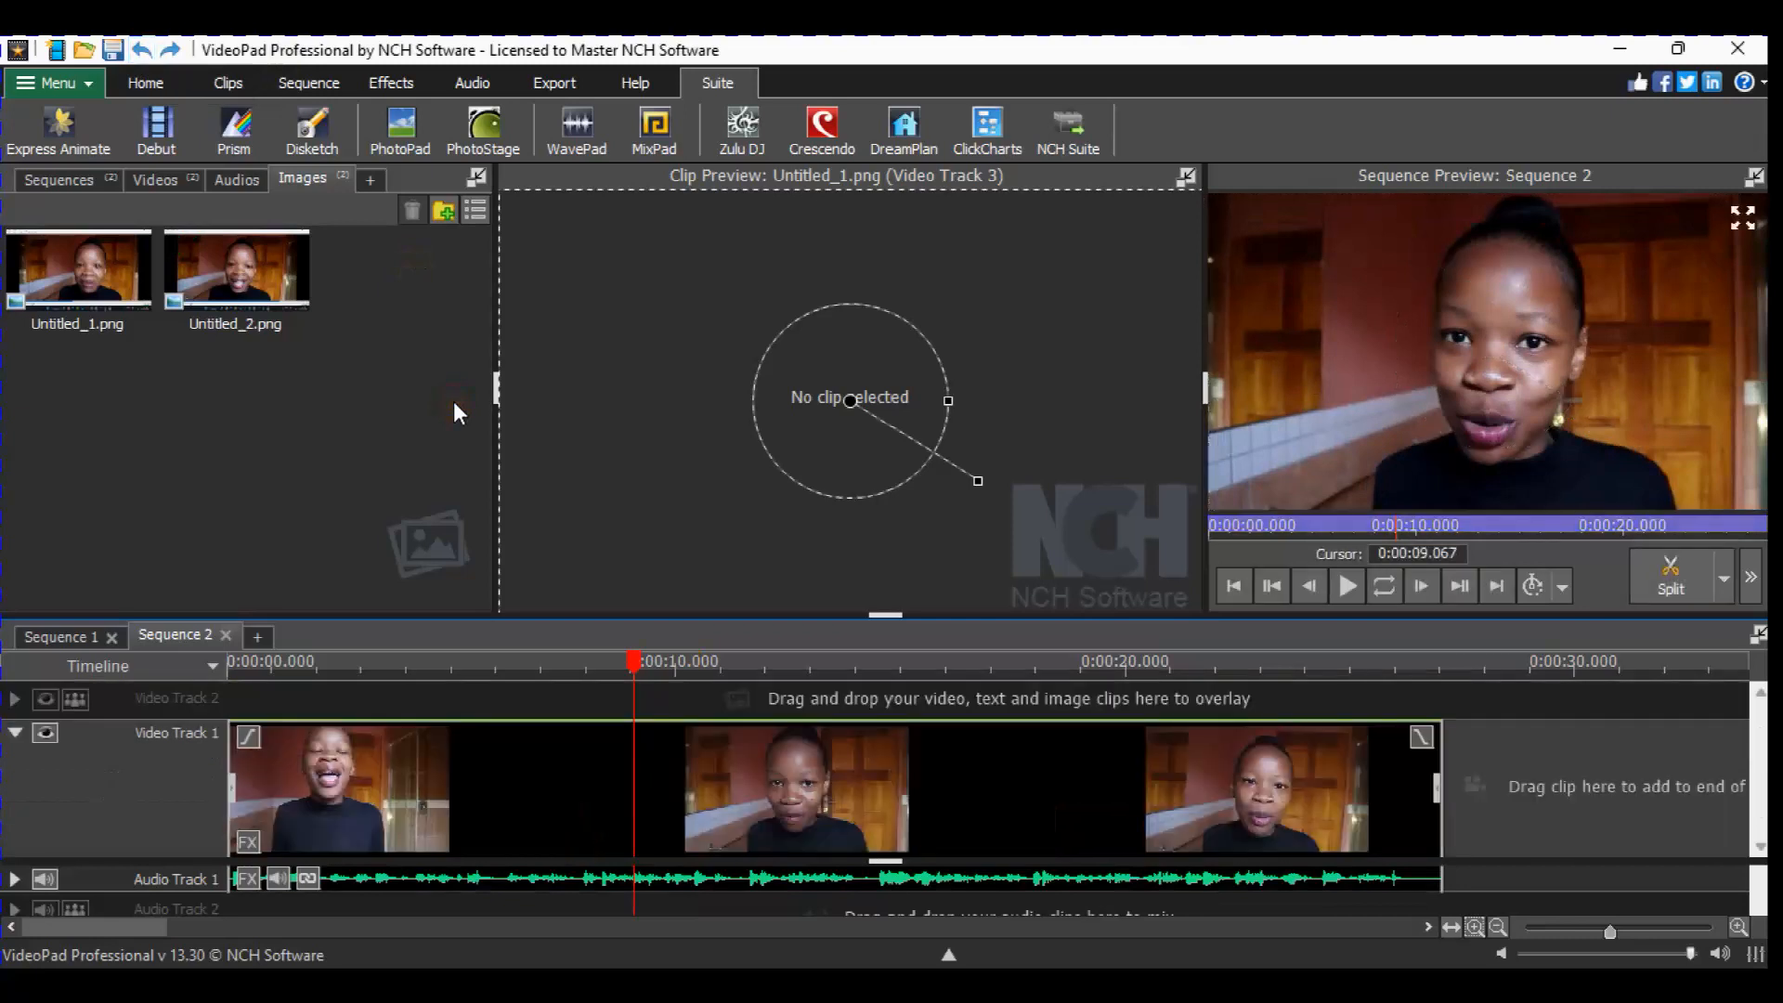